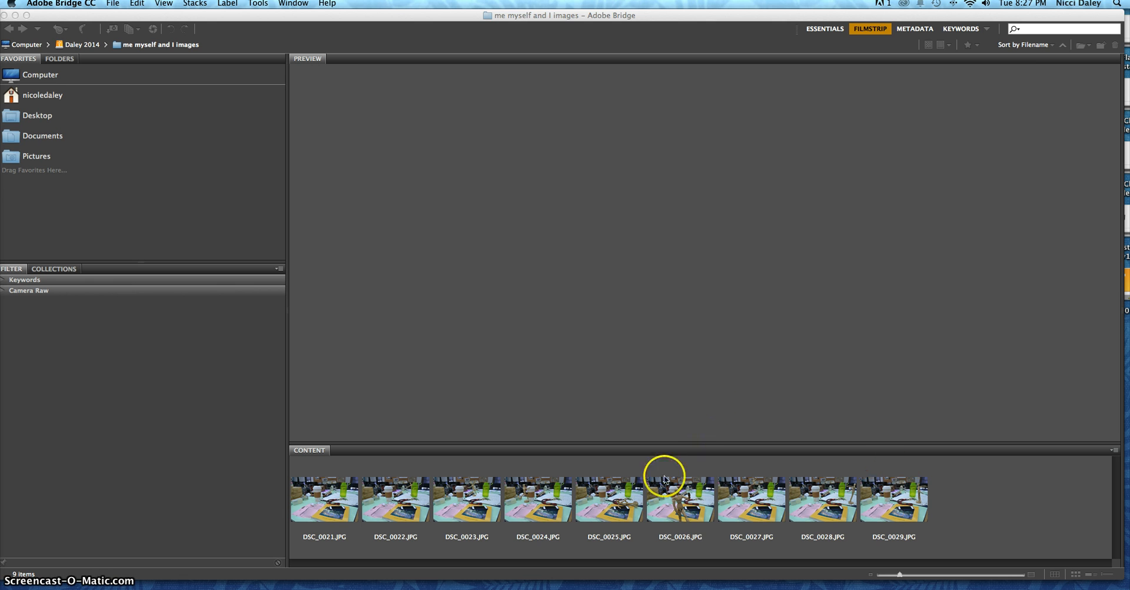
# Step: Select the photos DSC_0022.JPG through DSC_0029.JPG and load them as layers into one Photoshop document
pyautogui.click(952, 546)
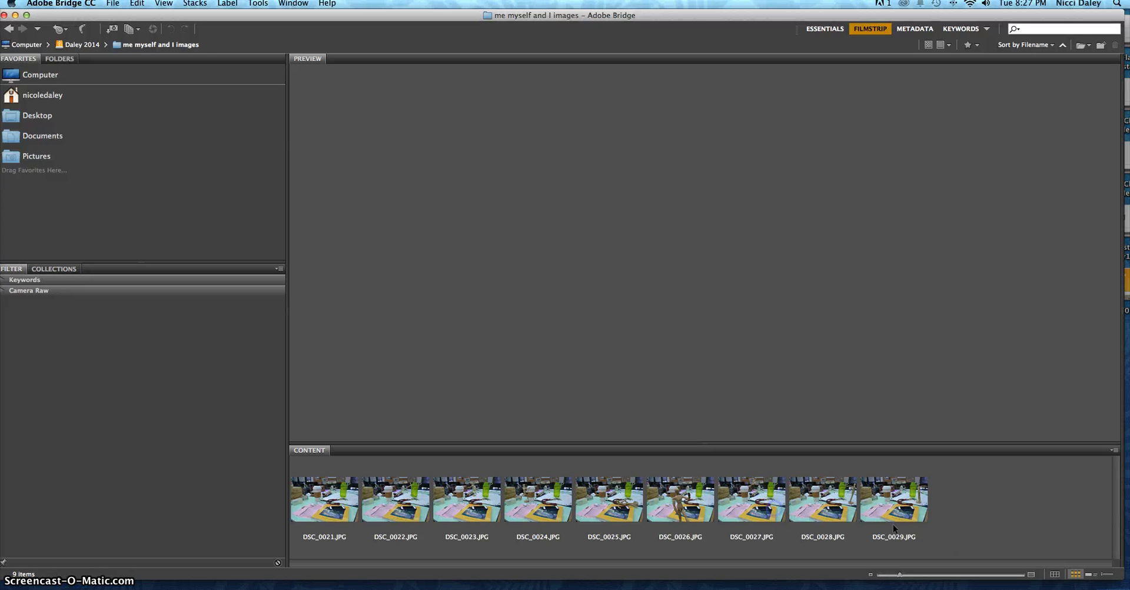
pyautogui.moveTo(940, 532); pyautogui.dragTo(371, 490)
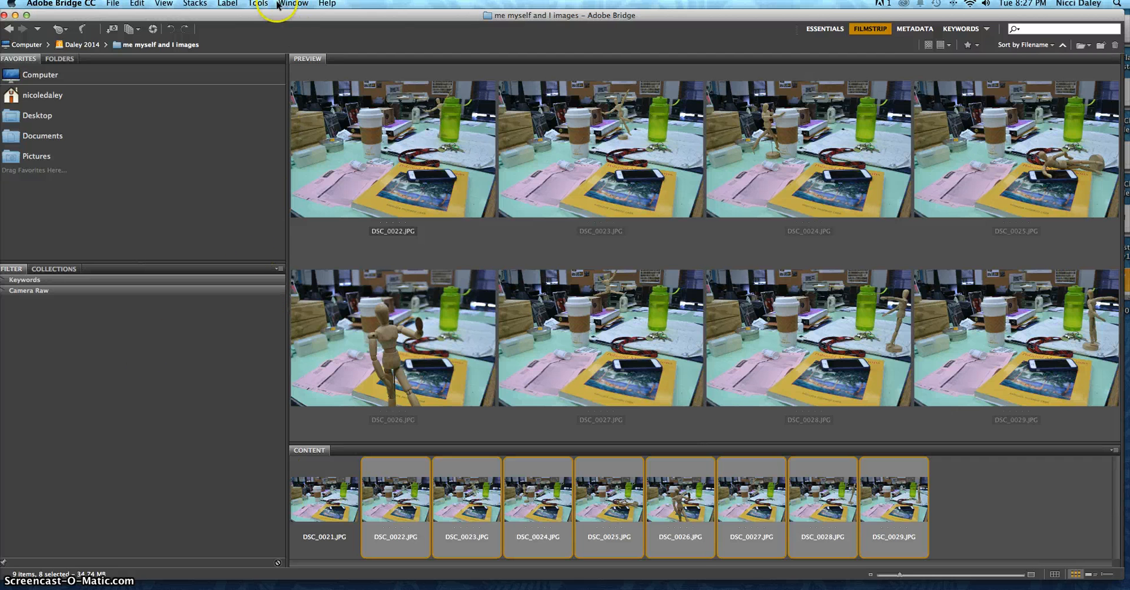
pyautogui.click(256, 5)
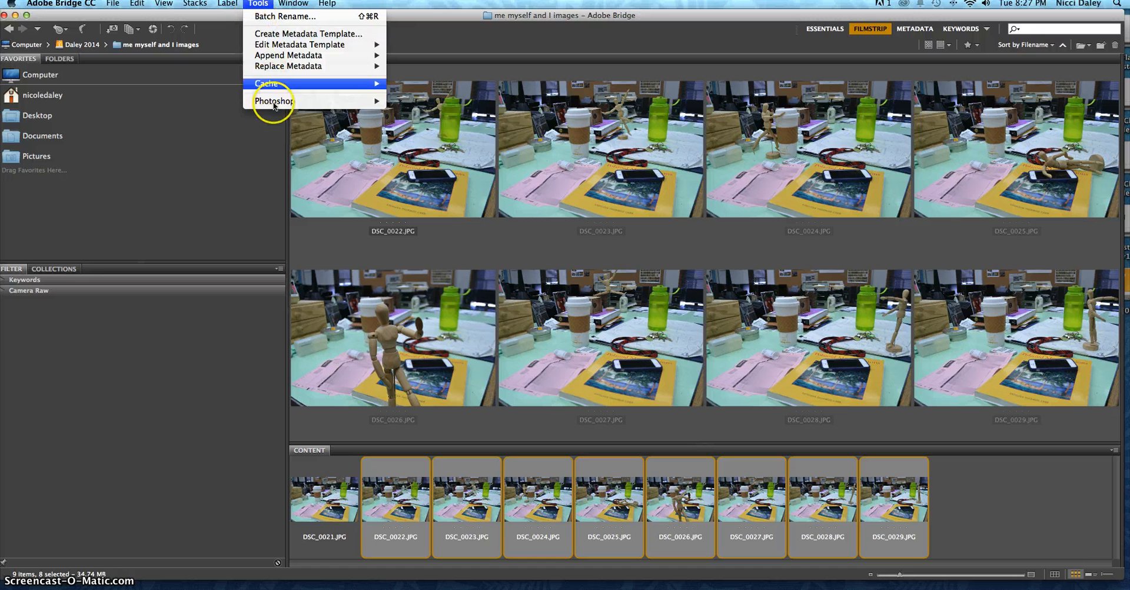
pyautogui.moveTo(274, 104)
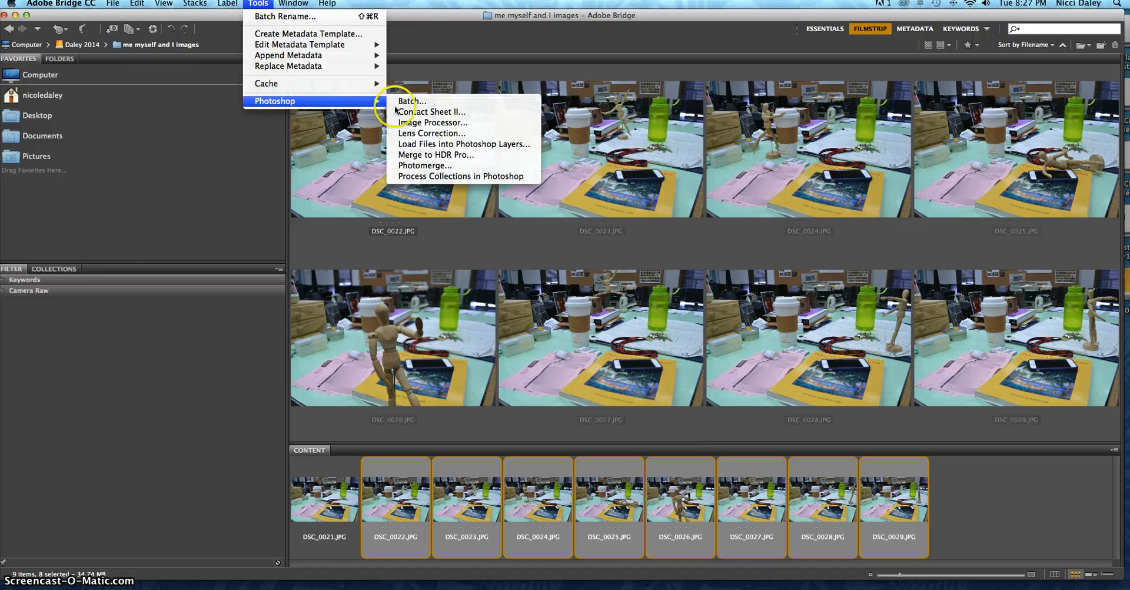
pyautogui.click(436, 144)
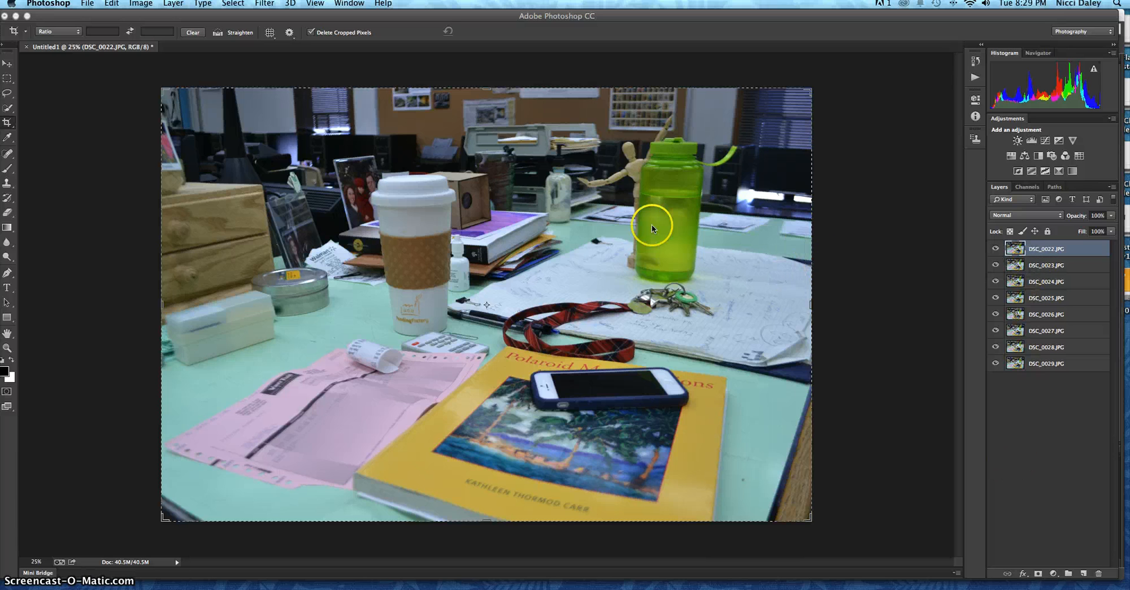
# Step: Go through the photo layers from DSC_0023.JPG down to DSC_0029.JPG to check the loaded stack
pyautogui.click(1021, 268)
pyautogui.click(1019, 282)
pyautogui.click(1023, 298)
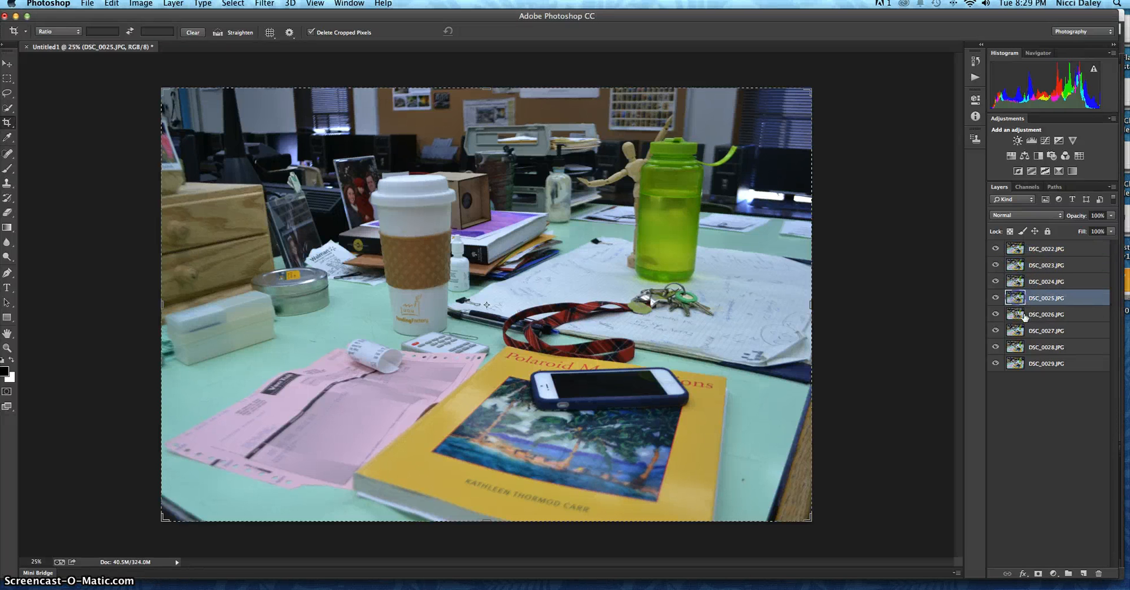
pyautogui.click(1026, 314)
pyautogui.click(1029, 332)
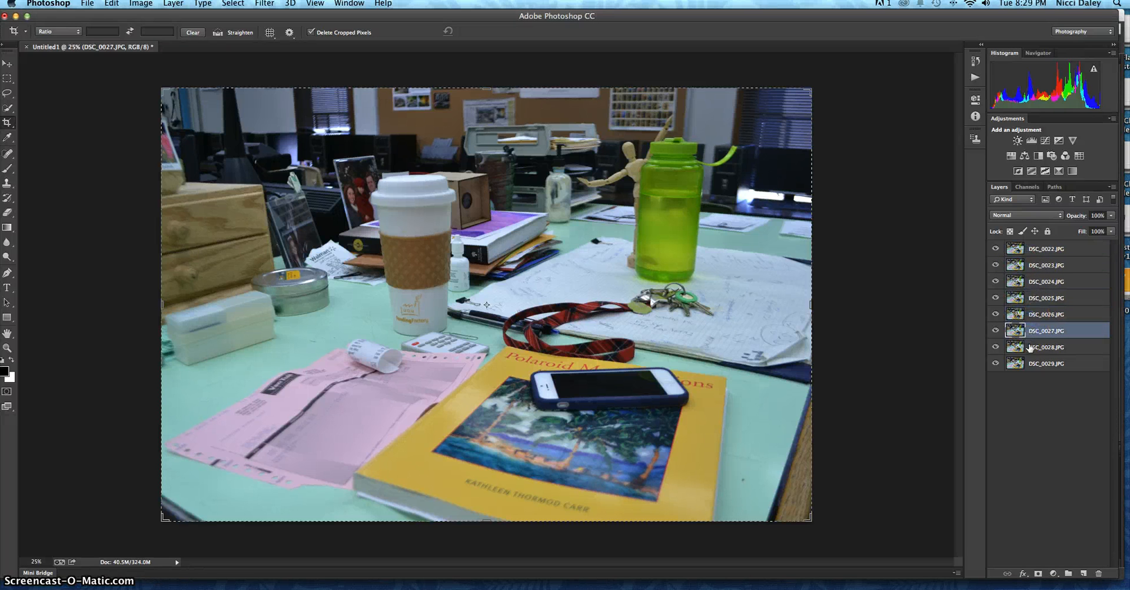
pyautogui.click(1033, 352)
pyautogui.click(1042, 364)
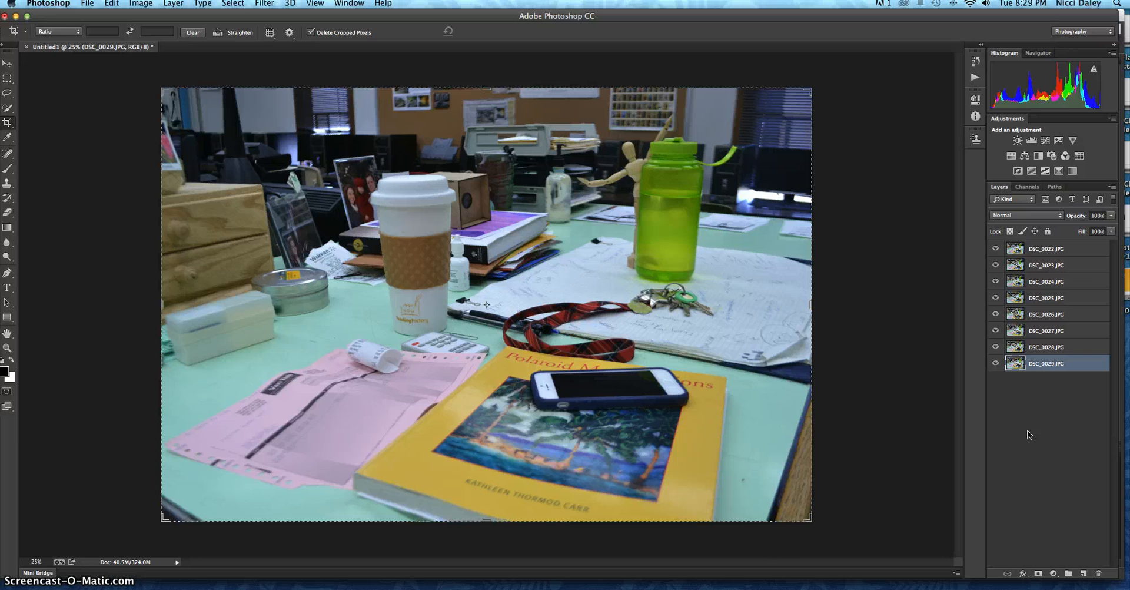
# Step: Add a layer mask to each of the eight photo layers, from DSC_0022.JPG through DSC_0029.JPG
pyautogui.click(1057, 249)
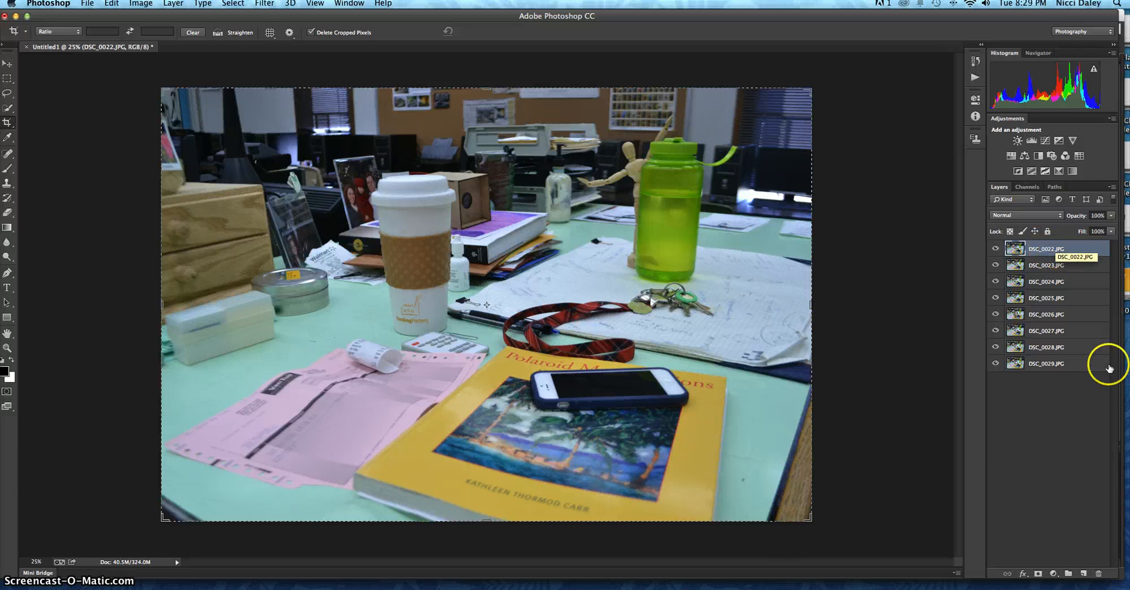
pyautogui.click(1039, 575)
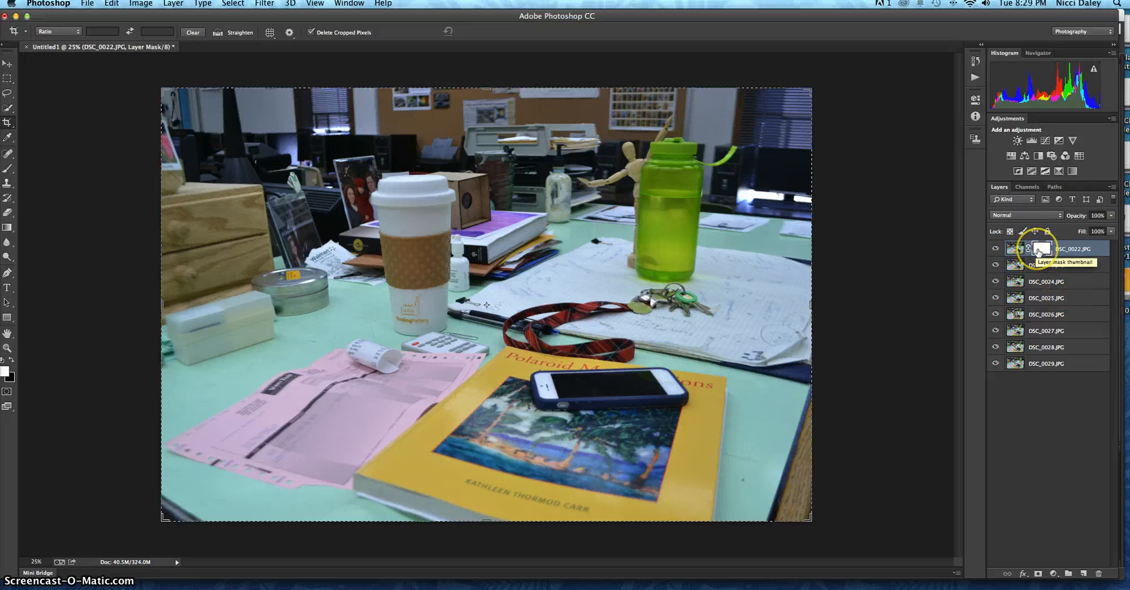
pyautogui.click(1060, 266)
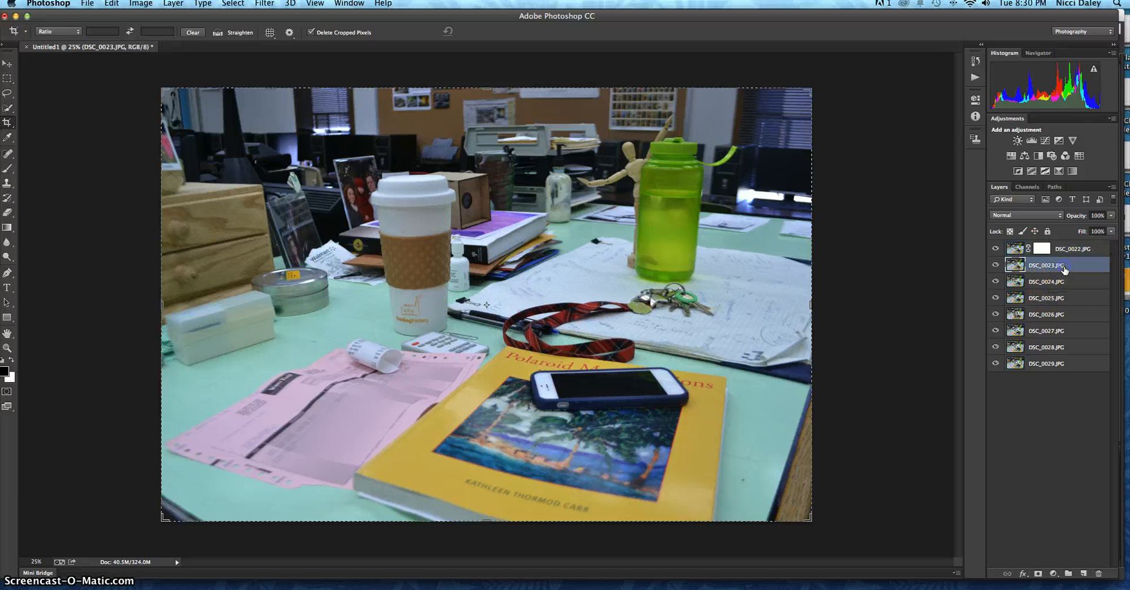
pyautogui.click(1038, 573)
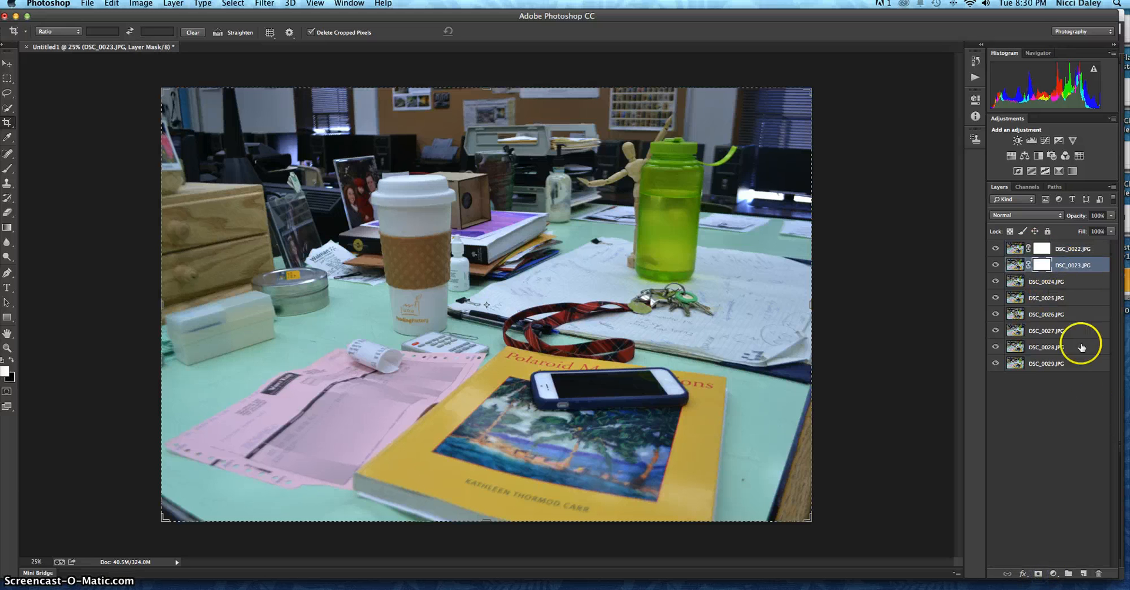
pyautogui.click(1047, 282)
pyautogui.click(1038, 573)
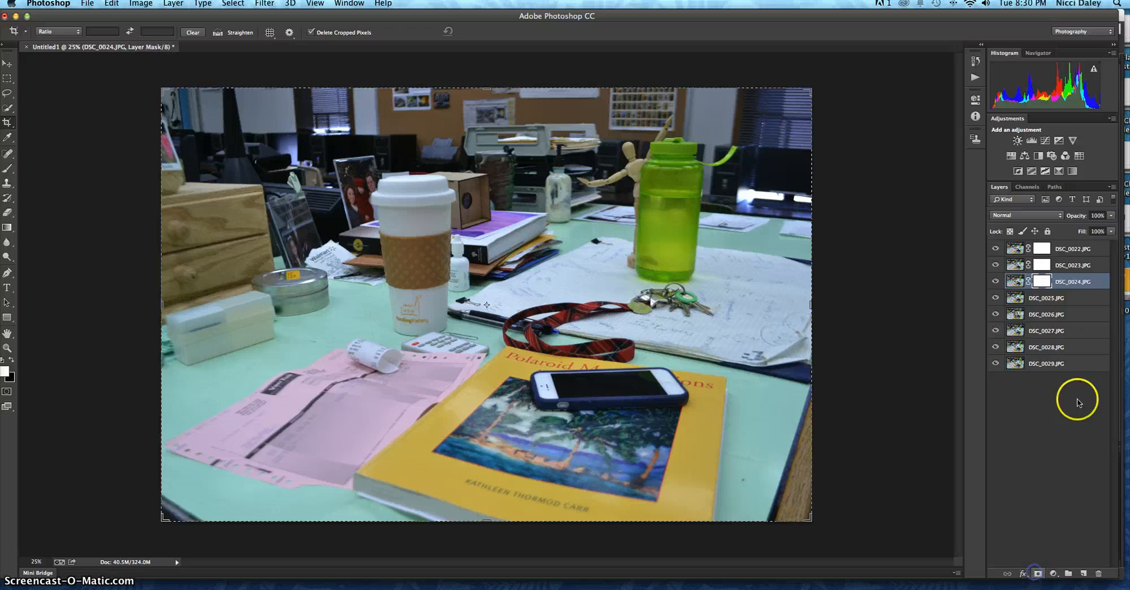
pyautogui.click(1070, 300)
pyautogui.click(1038, 573)
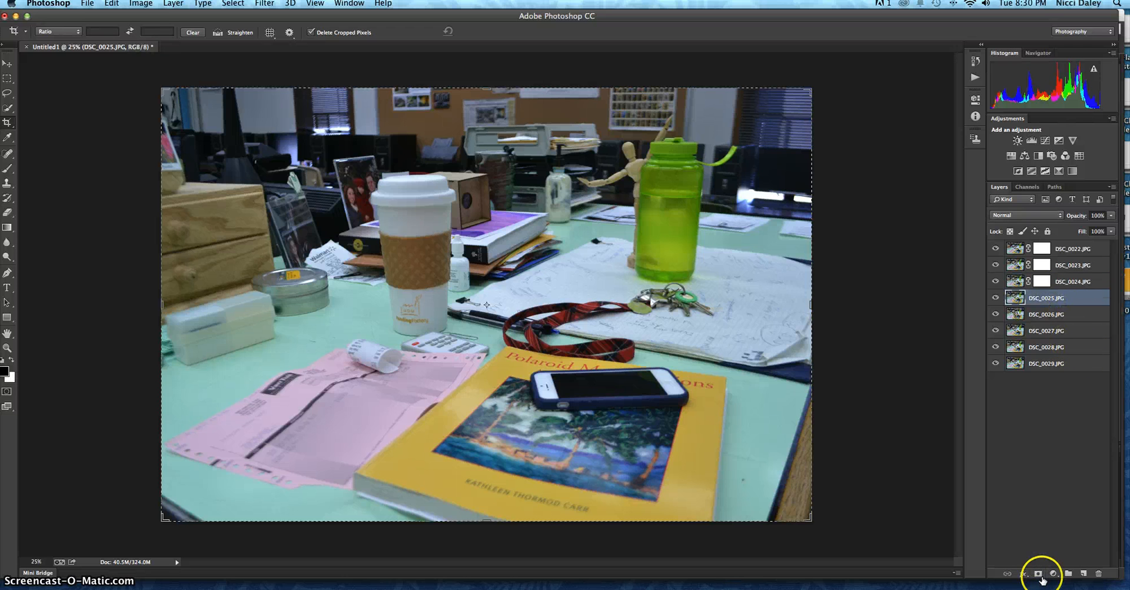
pyautogui.click(1067, 315)
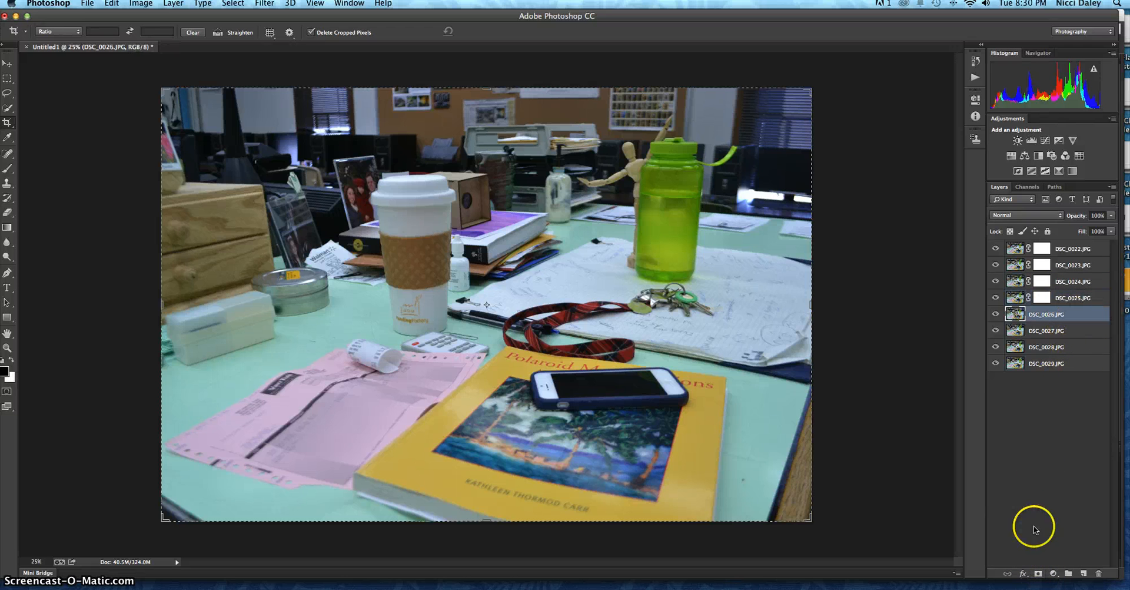
pyautogui.click(1038, 573)
pyautogui.click(1042, 330)
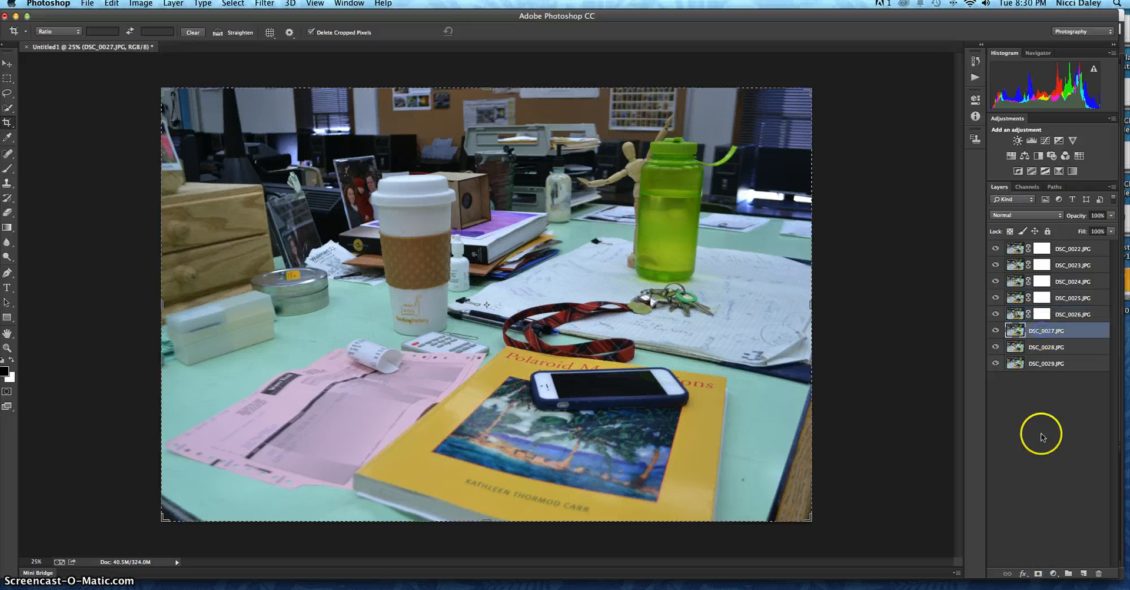
pyautogui.click(1038, 573)
pyautogui.click(1042, 347)
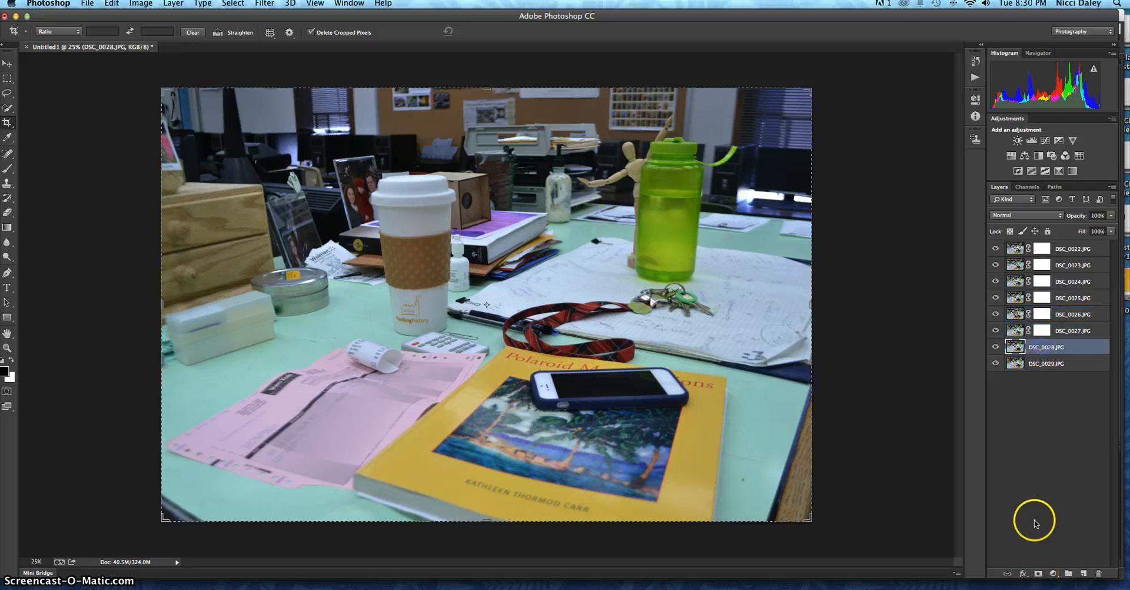
pyautogui.click(1038, 573)
pyautogui.click(1052, 366)
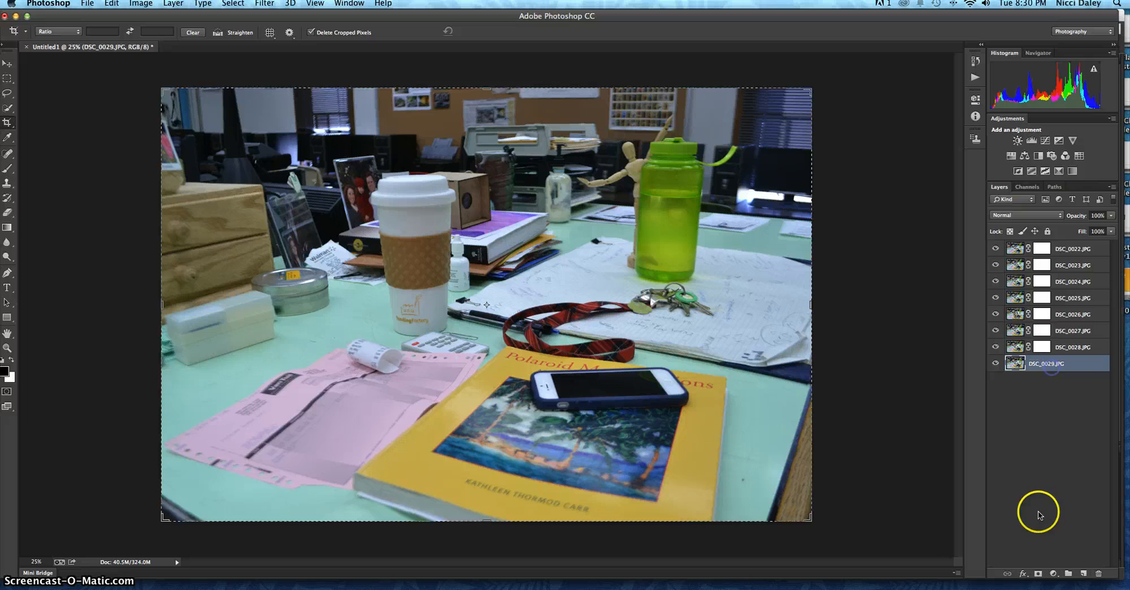
pyautogui.click(1038, 573)
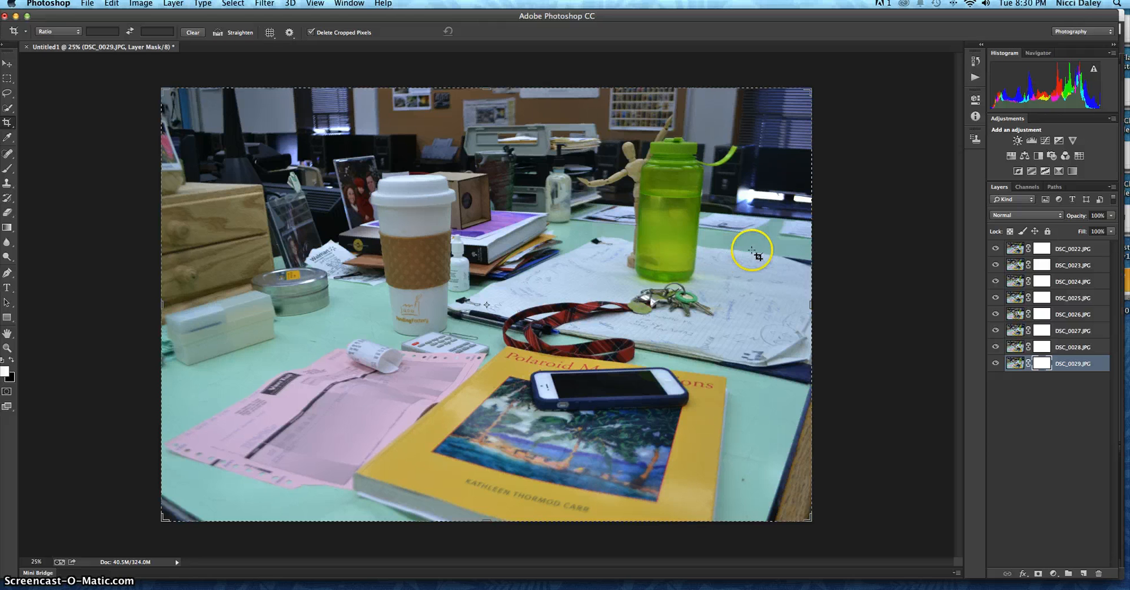
# Step: Hide the photo layers one by one from DSC_0022.JPG down to DSC_0029.JPG, viewing the photo beneath each
pyautogui.click(995, 251)
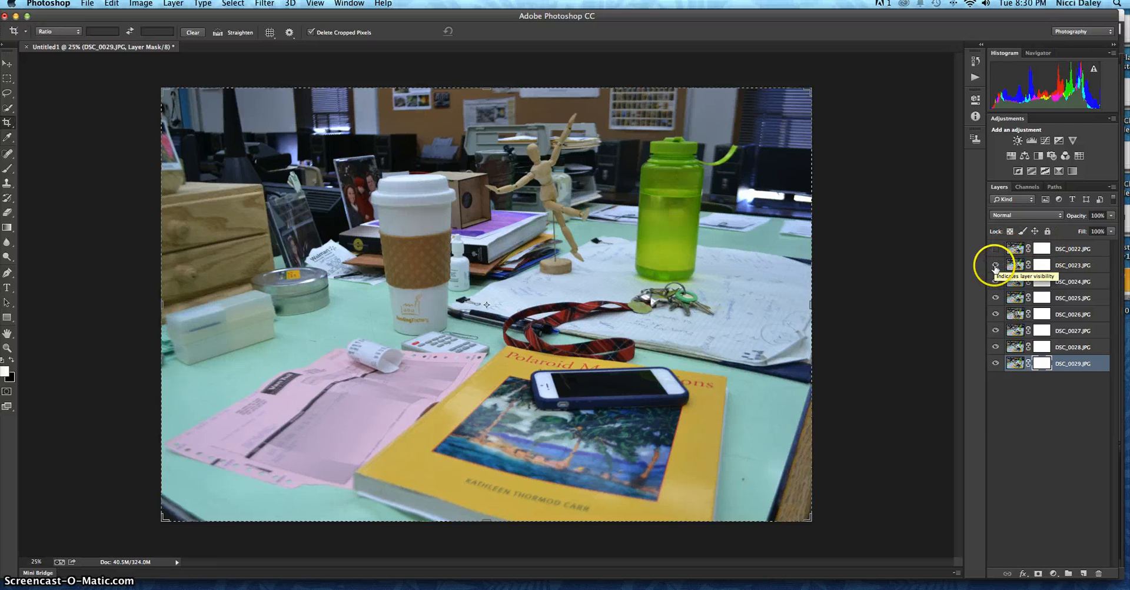
pyautogui.click(995, 266)
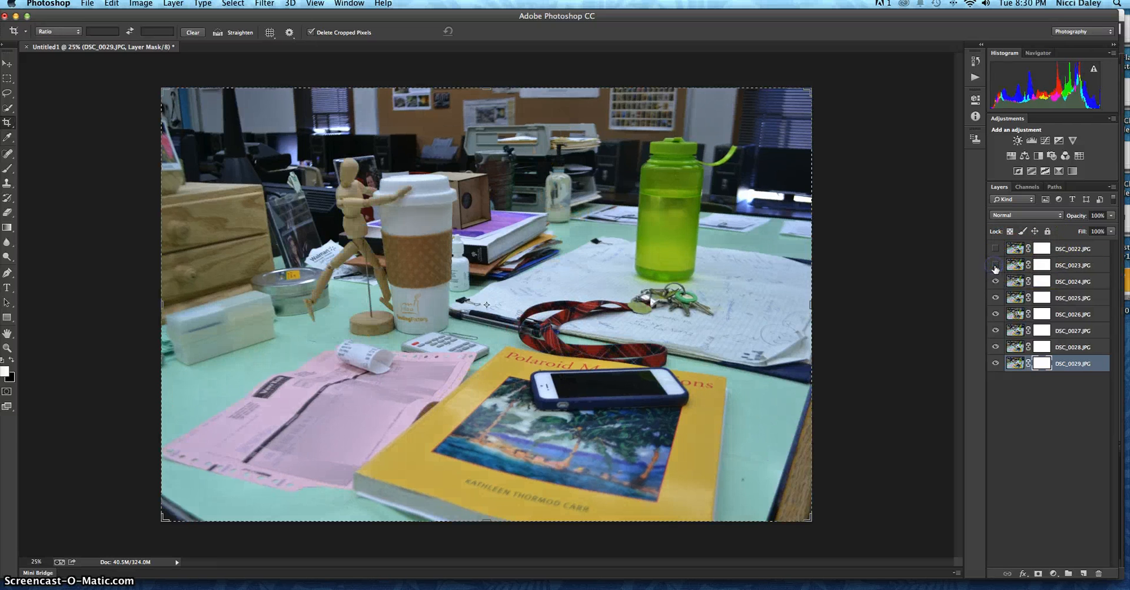
pyautogui.click(995, 281)
pyautogui.click(996, 299)
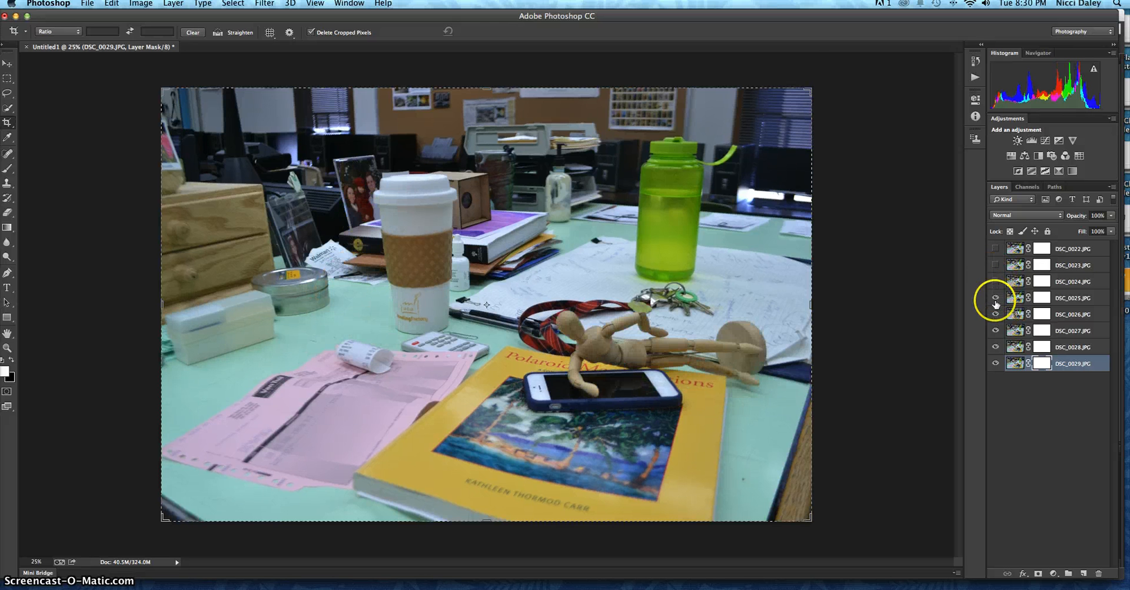
pyautogui.click(996, 314)
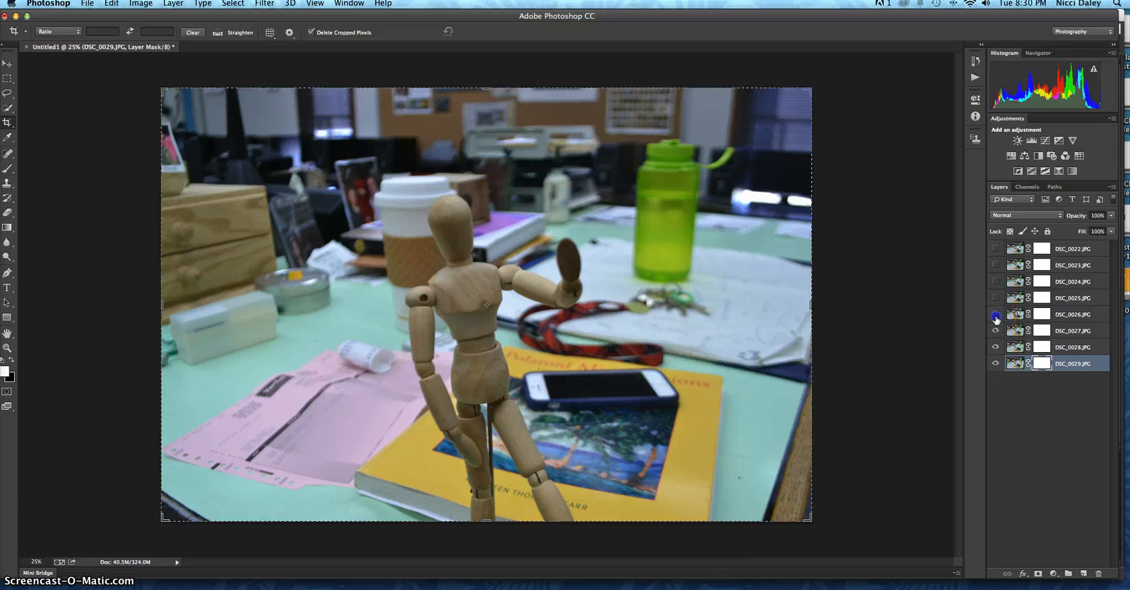
pyautogui.click(995, 331)
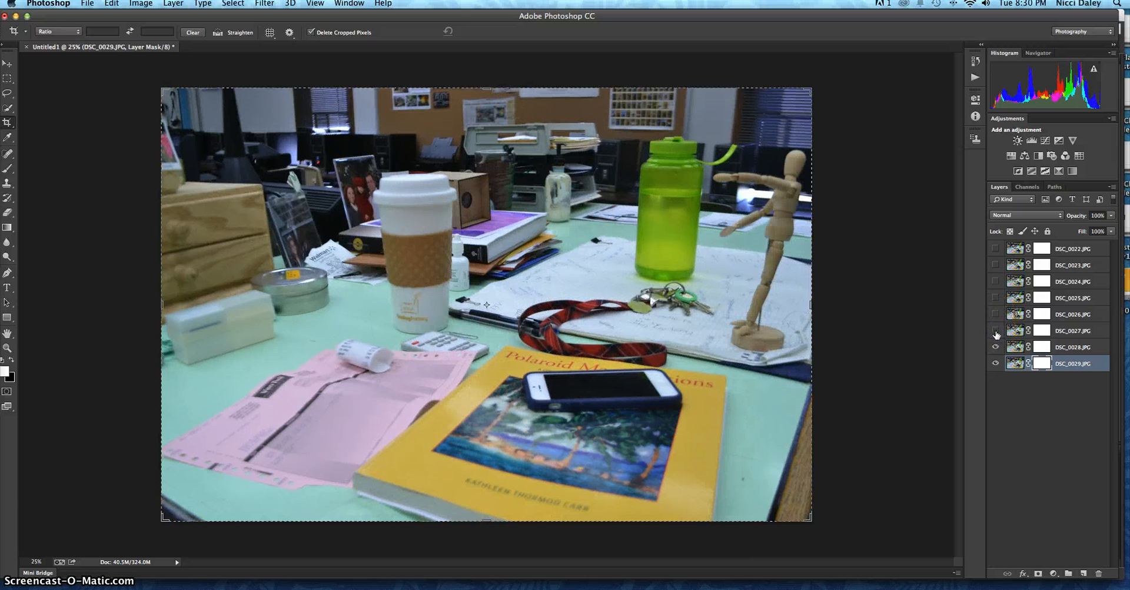
pyautogui.click(995, 347)
pyautogui.click(996, 364)
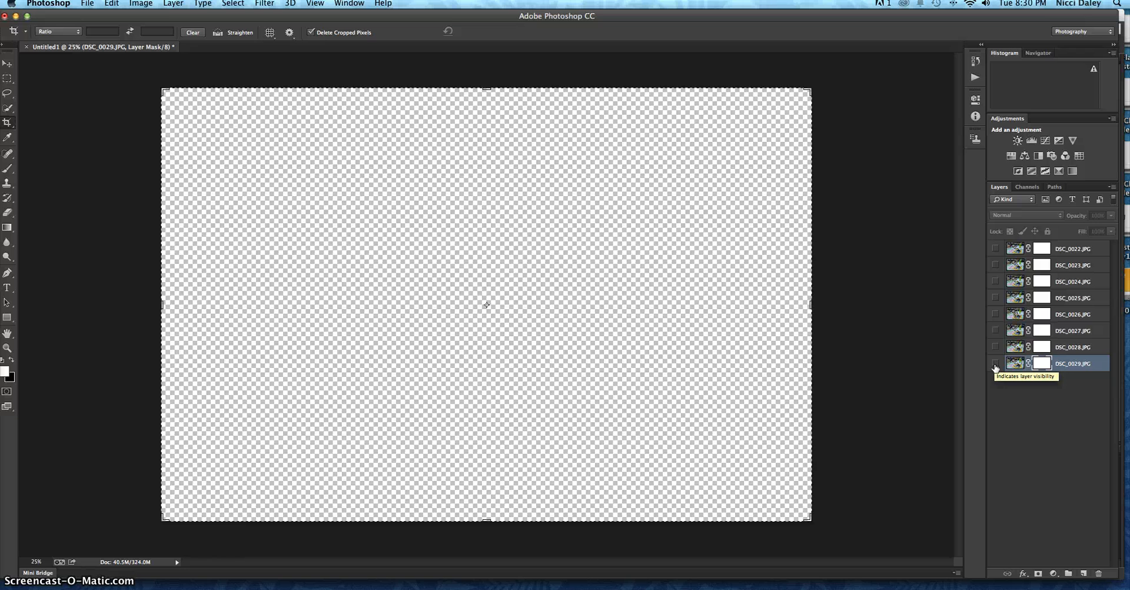
# Step: Show and hide the DSC_0029.JPG layer, and do the same with DSC_0022.JPG, to view each alone
pyautogui.click(995, 364)
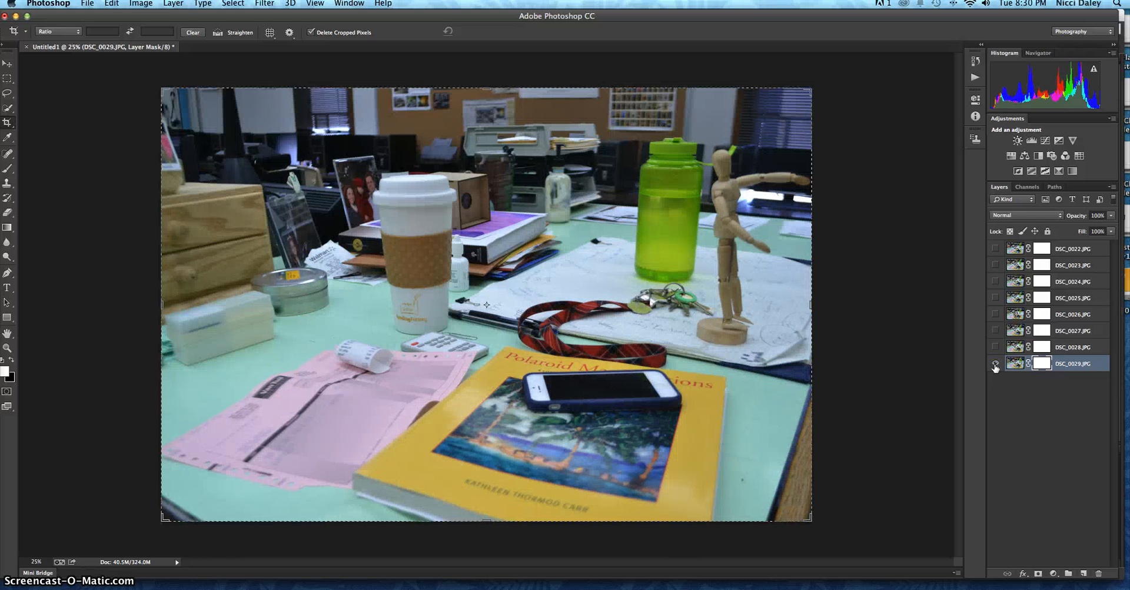
pyautogui.click(995, 365)
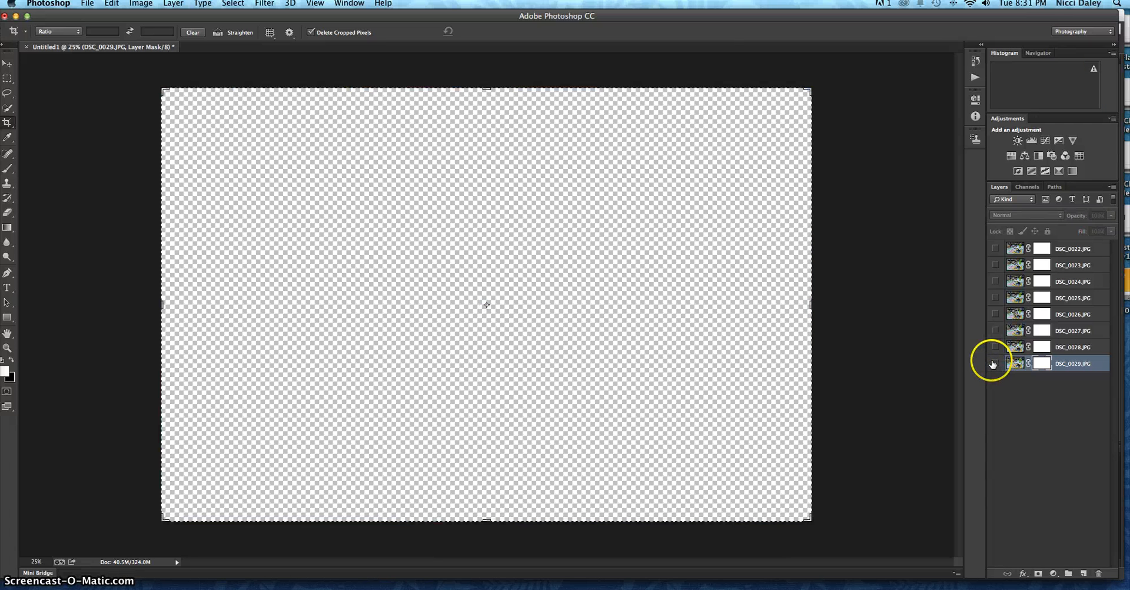
pyautogui.click(996, 250)
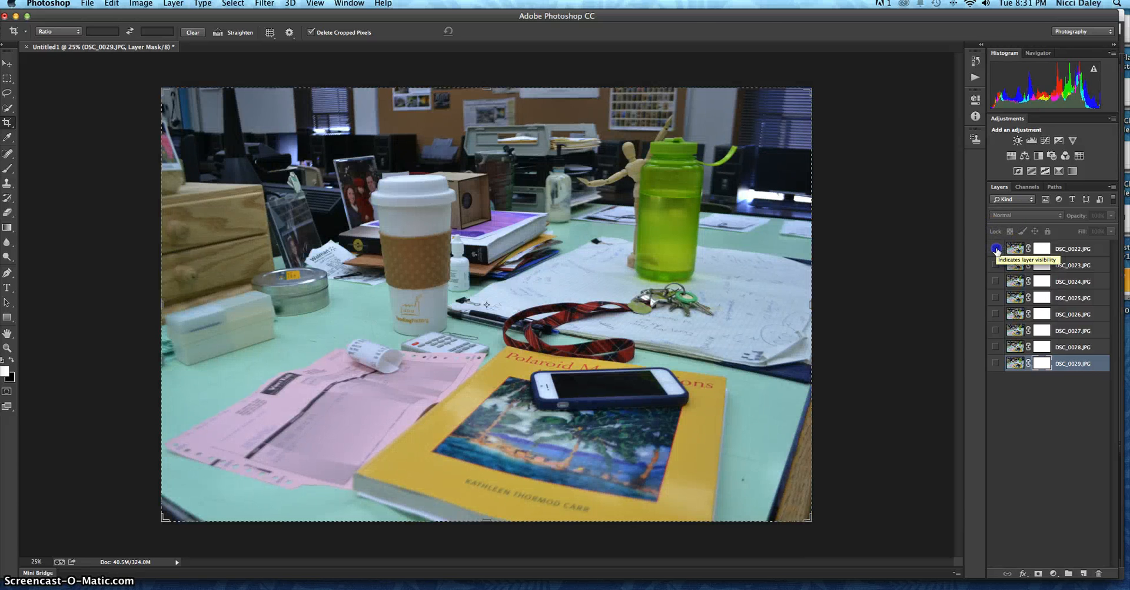
pyautogui.click(996, 250)
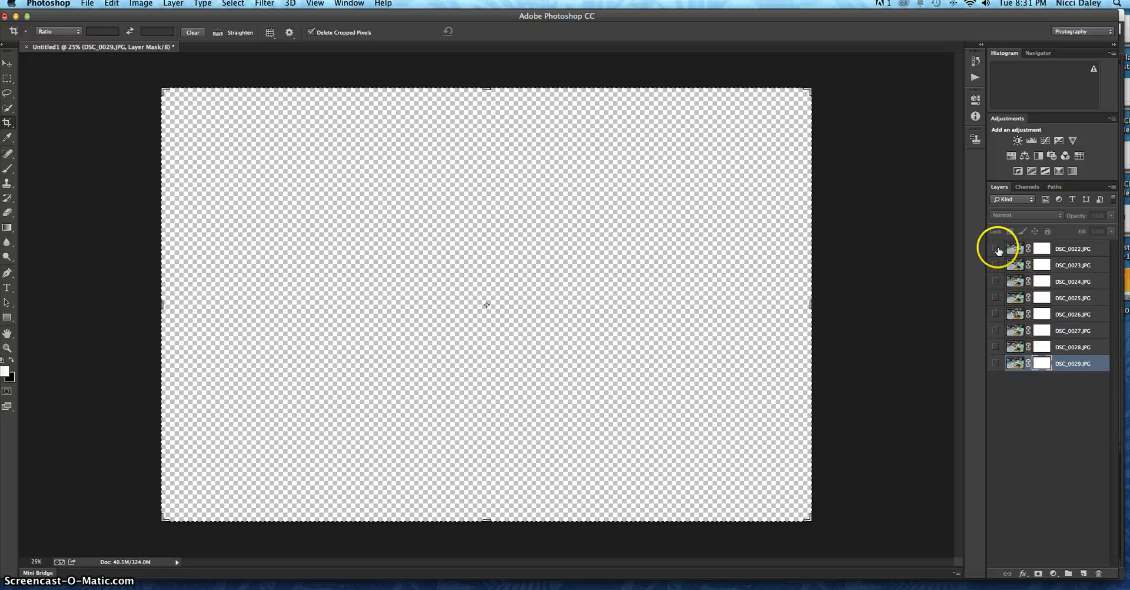
# Step: Make all eight photo layers visible again, from DSC_0022.JPG through DSC_0029.JPG
pyautogui.click(995, 249)
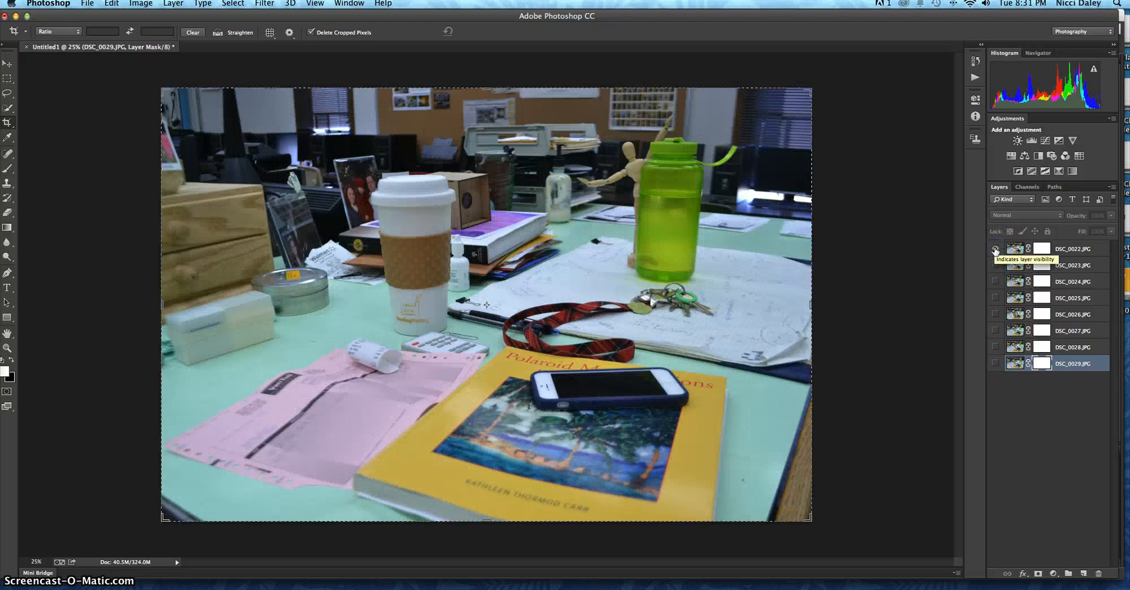
pyautogui.click(995, 265)
pyautogui.click(995, 282)
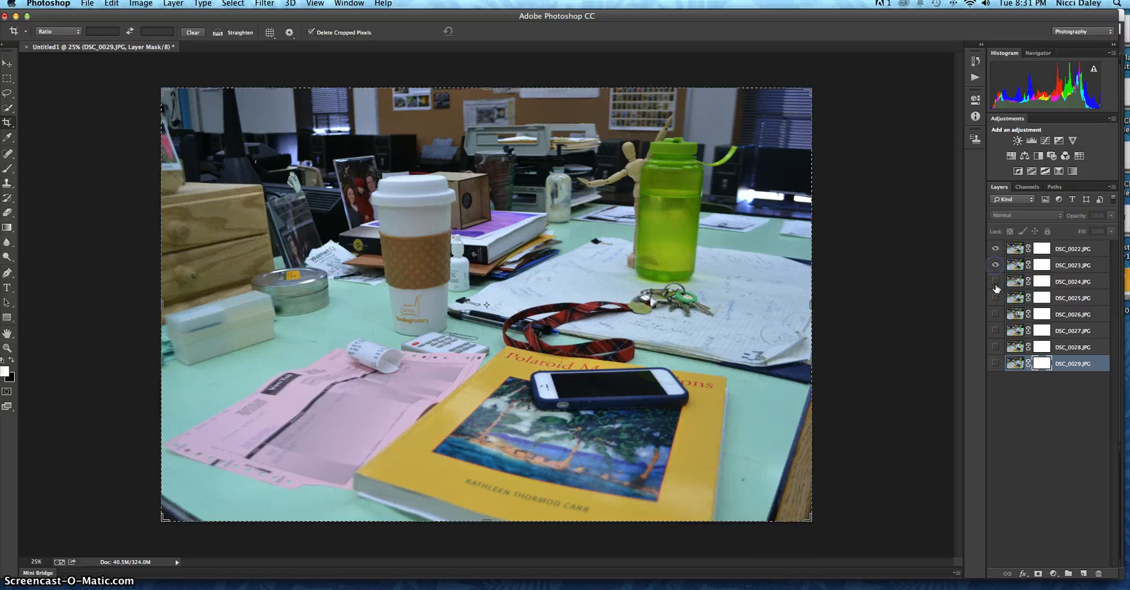
pyautogui.click(995, 298)
pyautogui.click(995, 314)
pyautogui.click(995, 330)
pyautogui.click(996, 347)
pyautogui.click(996, 364)
# Step: Hide the layers DSC_0029.JPG through DSC_0023.JPG, leaving only DSC_0022.JPG visible, and select that layer's image
pyautogui.click(997, 249)
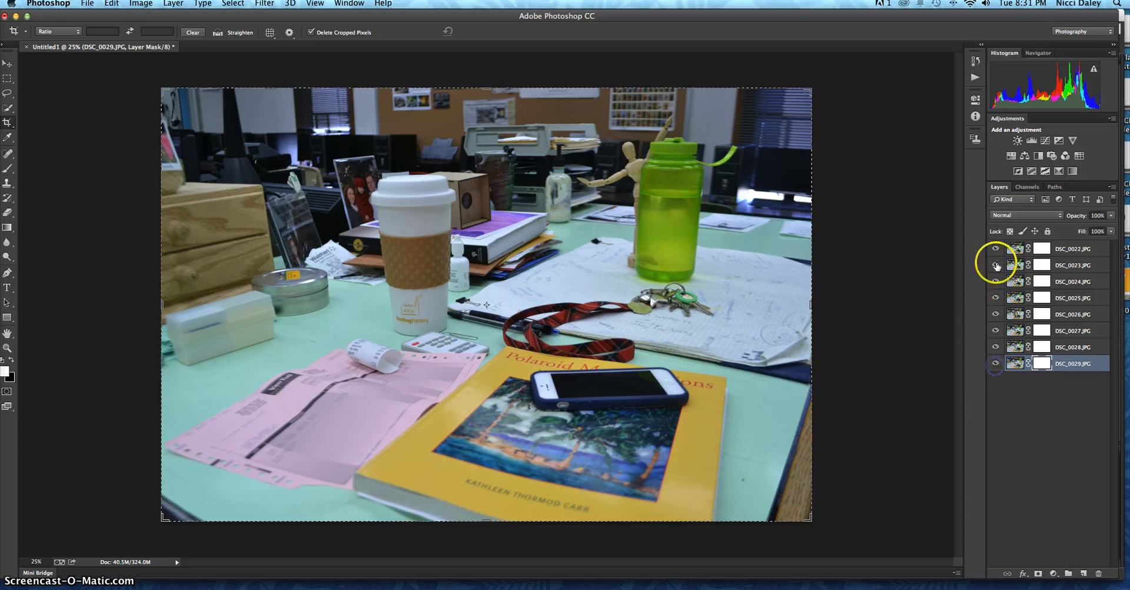
pyautogui.click(996, 363)
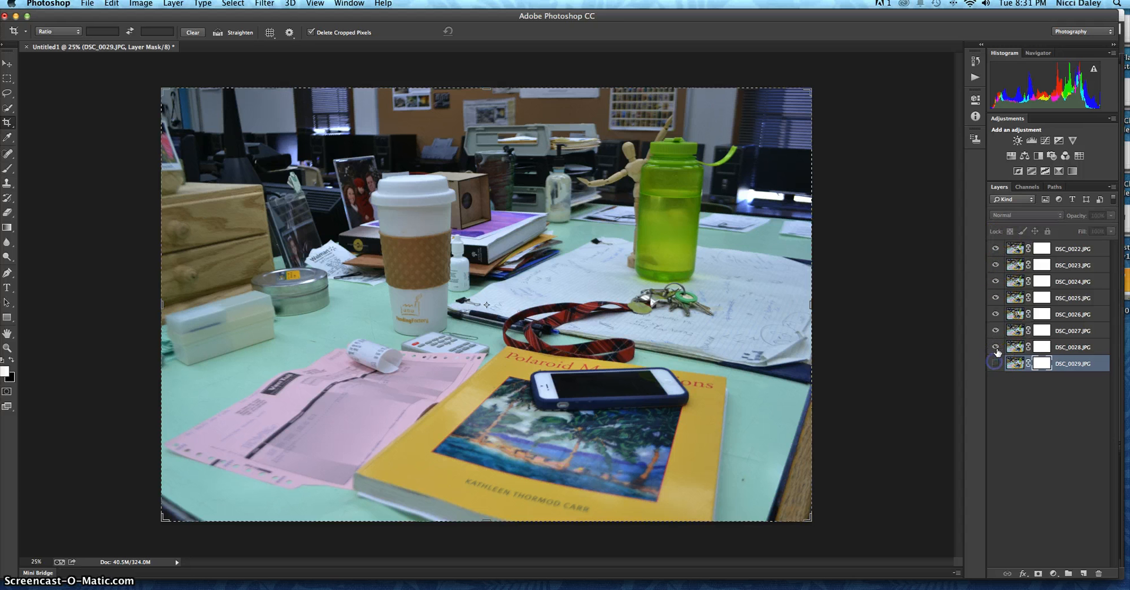
pyautogui.click(995, 347)
pyautogui.click(996, 331)
pyautogui.click(995, 314)
pyautogui.click(995, 282)
pyautogui.click(996, 265)
pyautogui.moveTo(995, 267)
pyautogui.mouseDown()
pyautogui.moveTo(1023, 247)
pyautogui.moveTo(989, 262)
pyautogui.moveTo(994, 373)
pyautogui.moveTo(984, 252)
pyautogui.moveTo(1048, 249)
pyautogui.mouseUp()
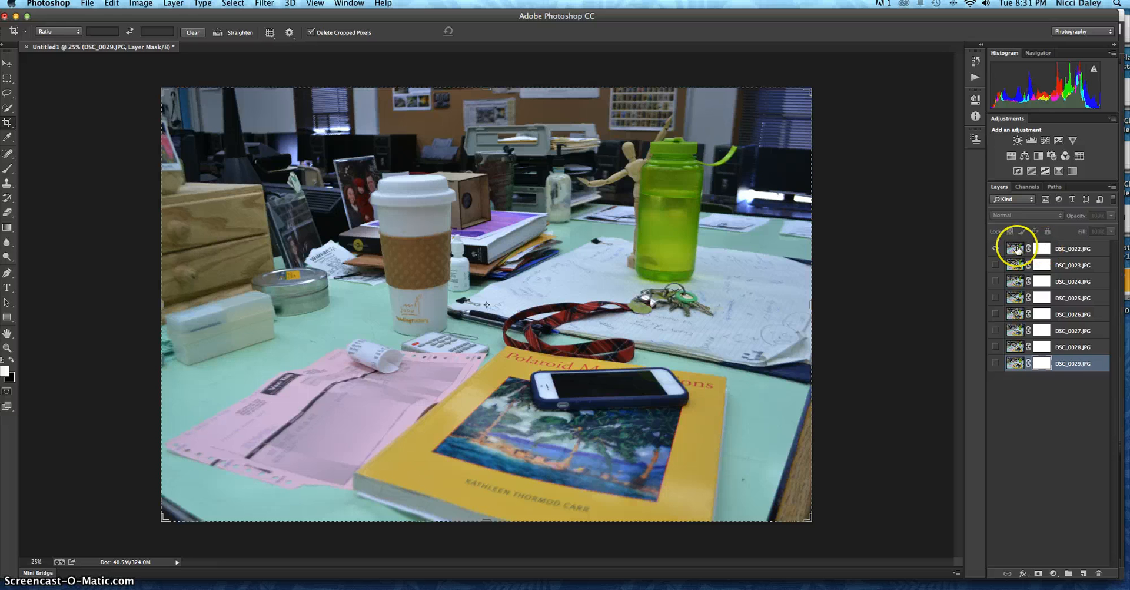
pyautogui.click(1016, 249)
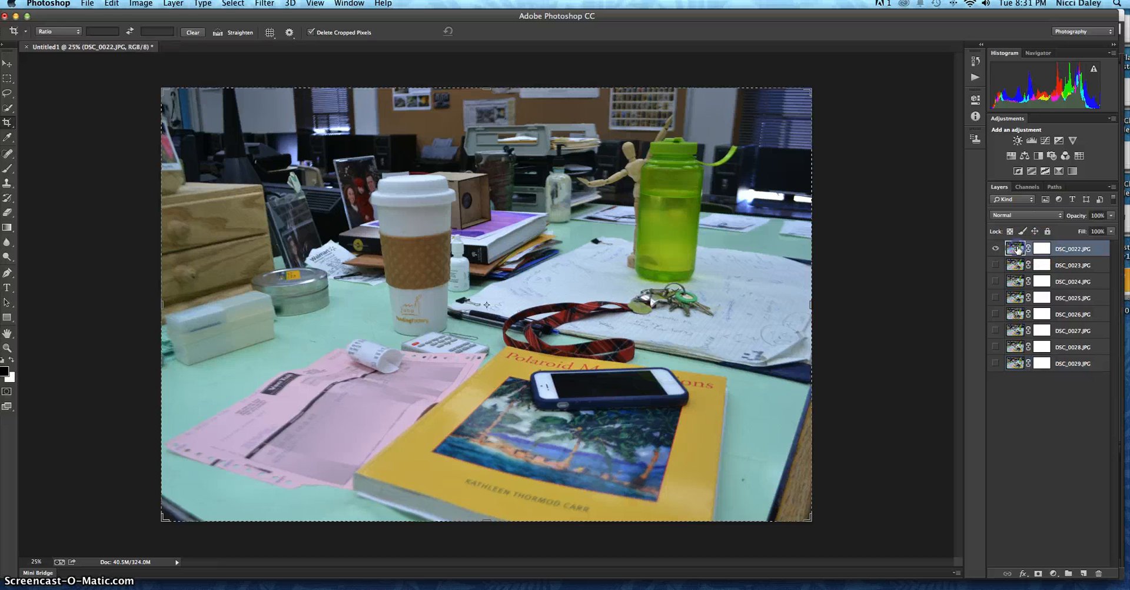
# Step: Make the layer mask of DSC_0022.JPG the active target instead of the layer's image
pyautogui.click(1106, 252)
pyautogui.moveTo(987, 260)
pyautogui.mouseDown()
pyautogui.moveTo(956, 261)
pyautogui.moveTo(979, 253)
pyautogui.mouseUp()
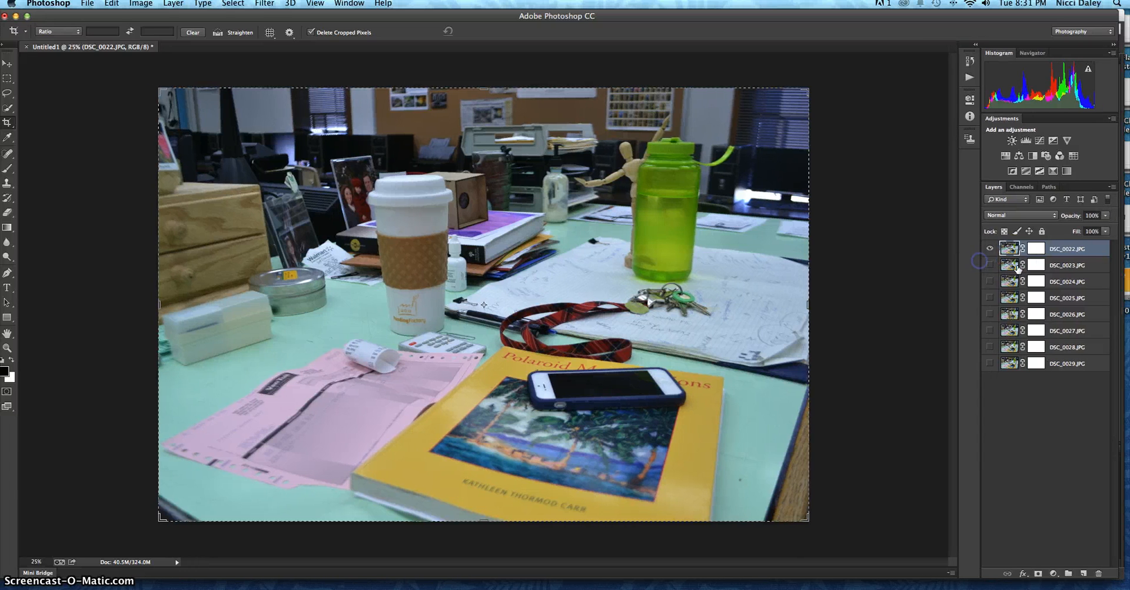
pyautogui.click(1011, 250)
pyautogui.click(1011, 249)
pyautogui.click(1036, 249)
pyautogui.click(1040, 251)
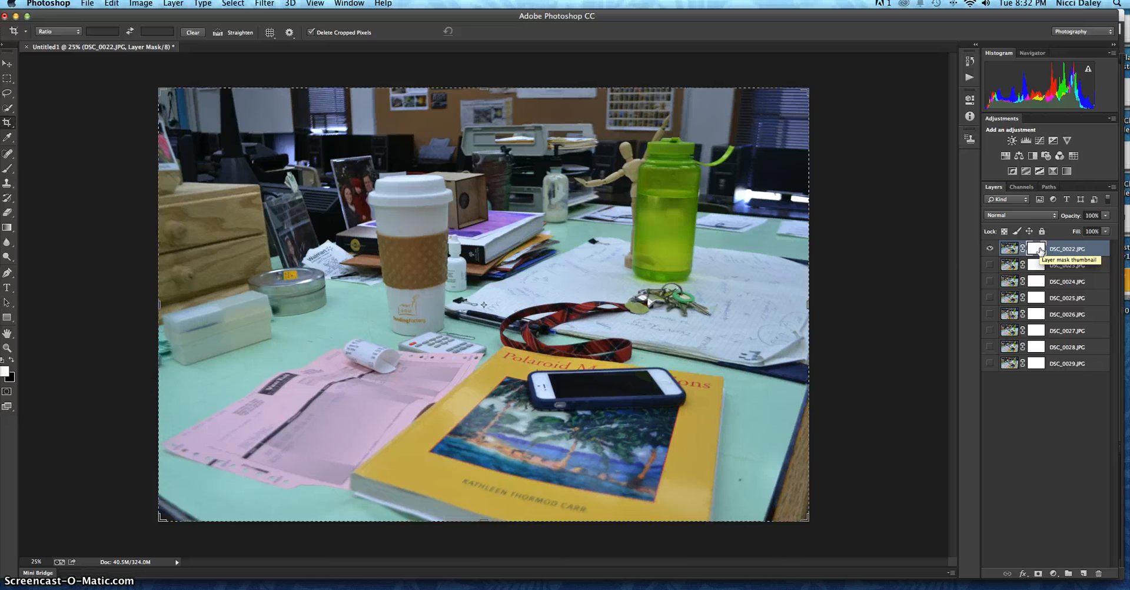
pyautogui.click(1041, 250)
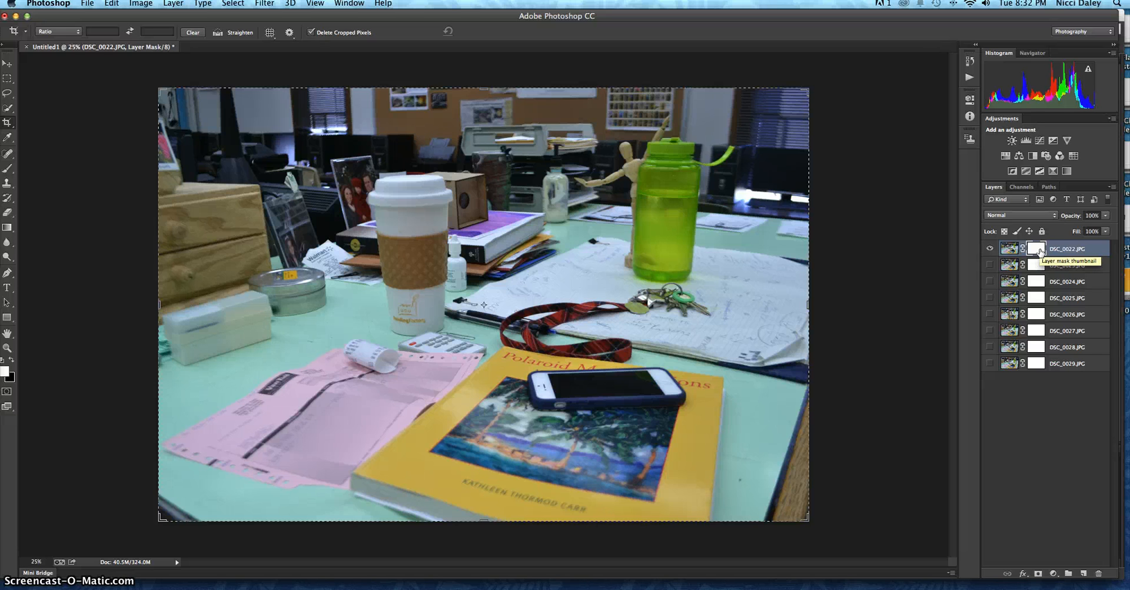
pyautogui.click(1010, 250)
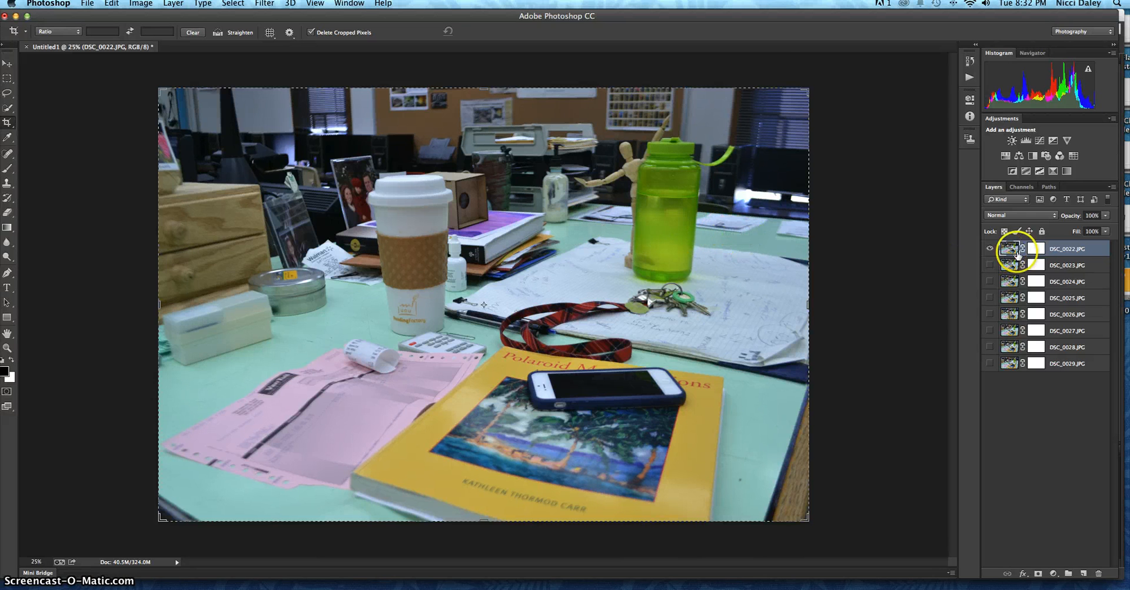
pyautogui.click(1036, 249)
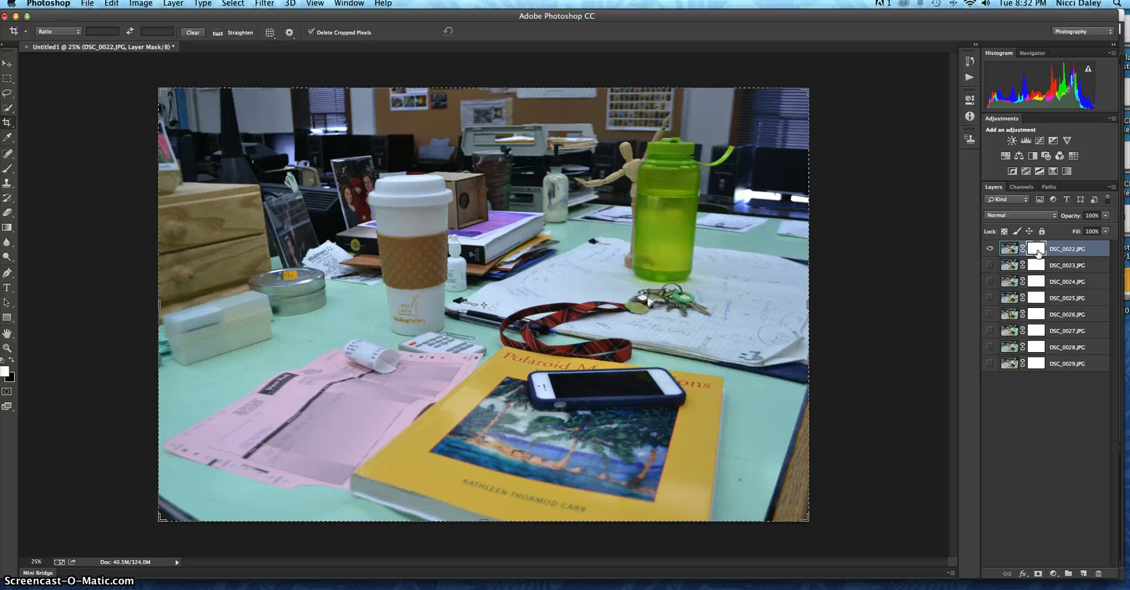
pyautogui.click(1037, 248)
# Step: Activate the Brush tool, reset the colours to their defaults and make black the foreground colour
pyautogui.click(226, 226)
pyautogui.click(8, 170)
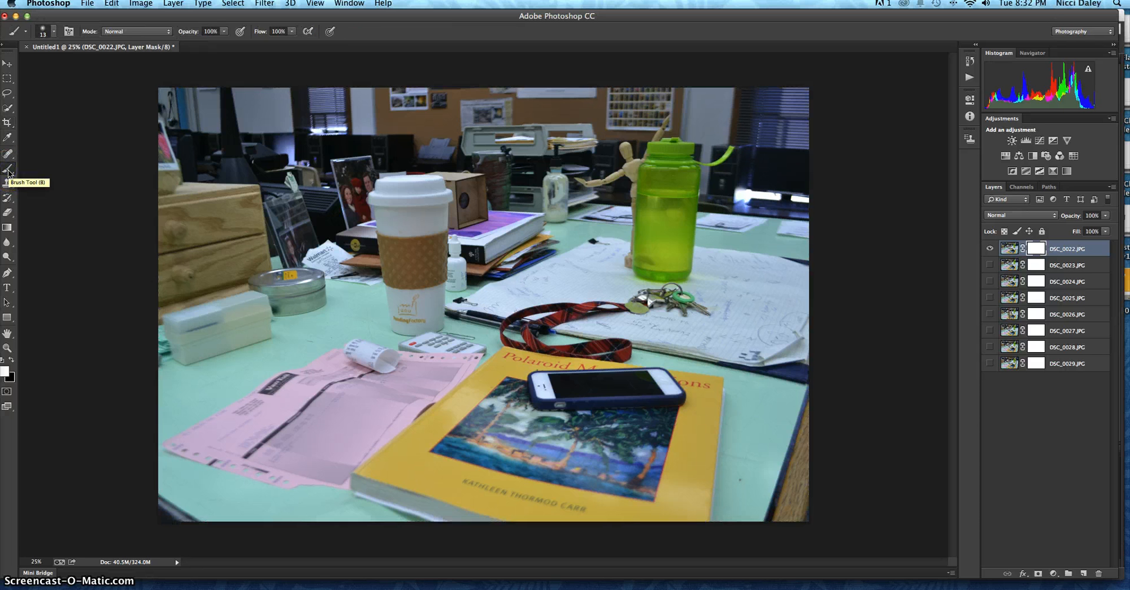
pyautogui.moveTo(8, 170)
pyautogui.mouseDown()
pyautogui.moveTo(60, 166)
pyautogui.moveTo(9, 173)
pyautogui.moveTo(34, 168)
pyautogui.moveTo(38, 195)
pyautogui.moveTo(51, 167)
pyautogui.mouseUp()
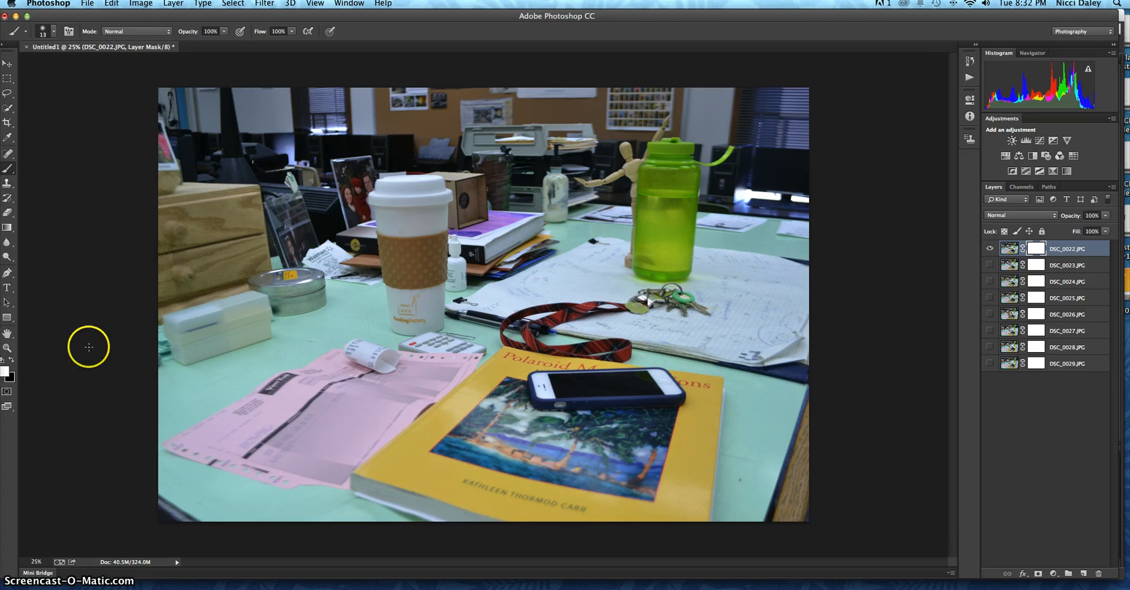
pyautogui.click(2, 361)
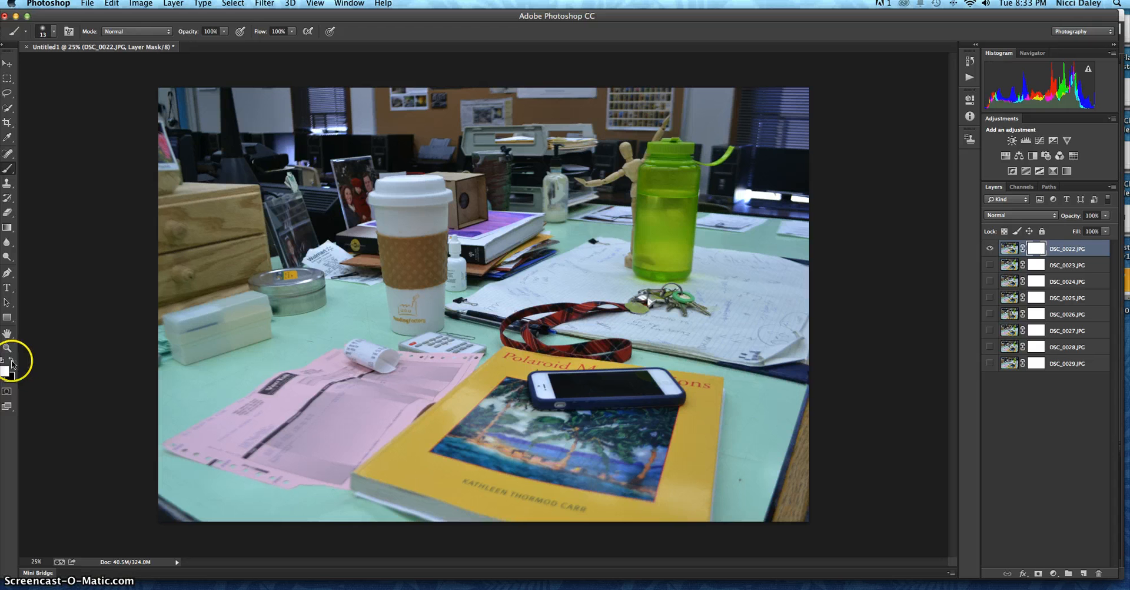
pyautogui.click(11, 361)
pyautogui.click(11, 360)
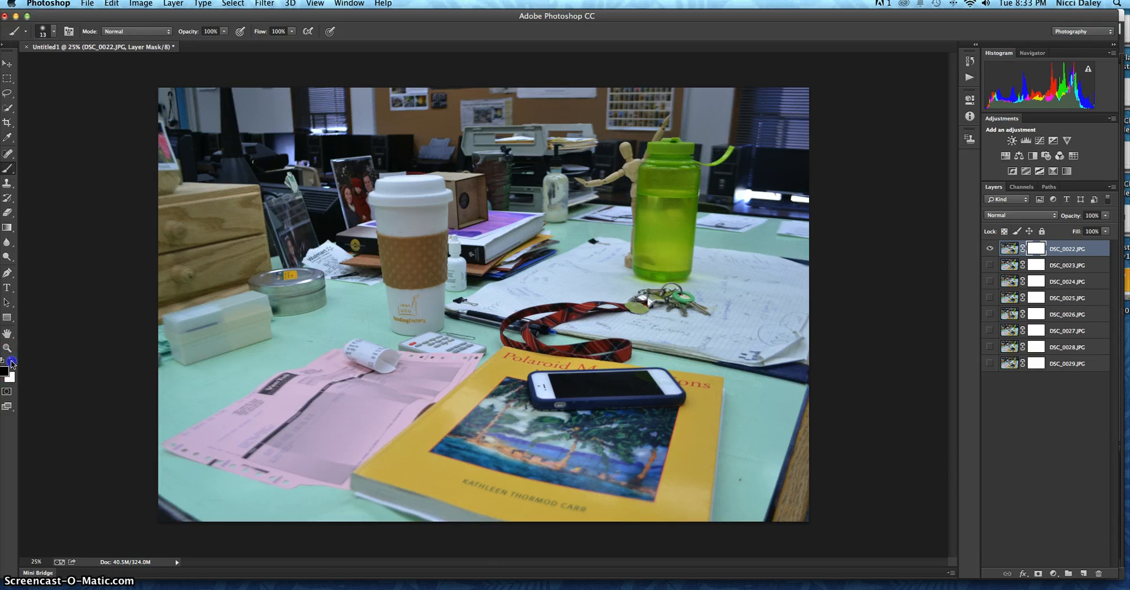
pyautogui.click(12, 360)
pyautogui.click(11, 362)
pyautogui.click(8, 172)
# Step: Replace the current brush presets with the Basic Brushes set
pyautogui.click(55, 33)
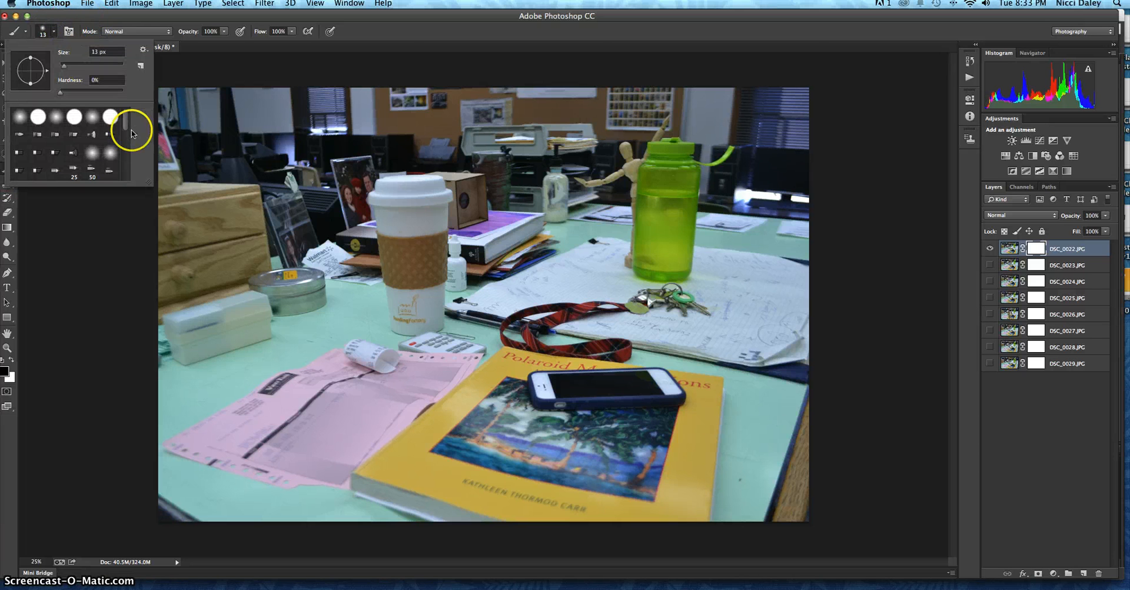
pyautogui.click(144, 49)
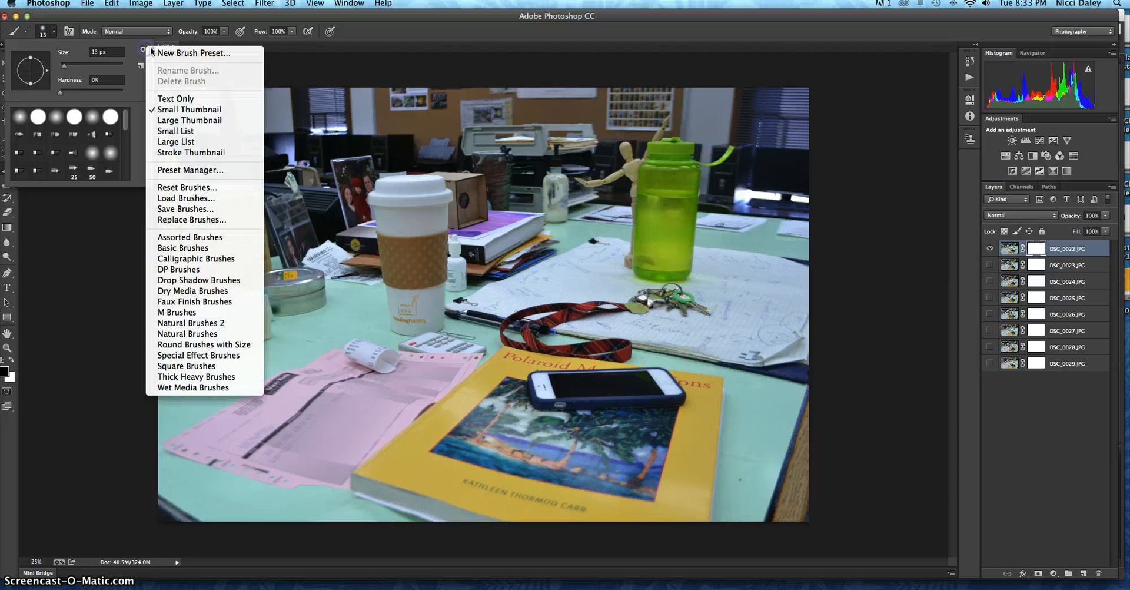
pyautogui.click(181, 248)
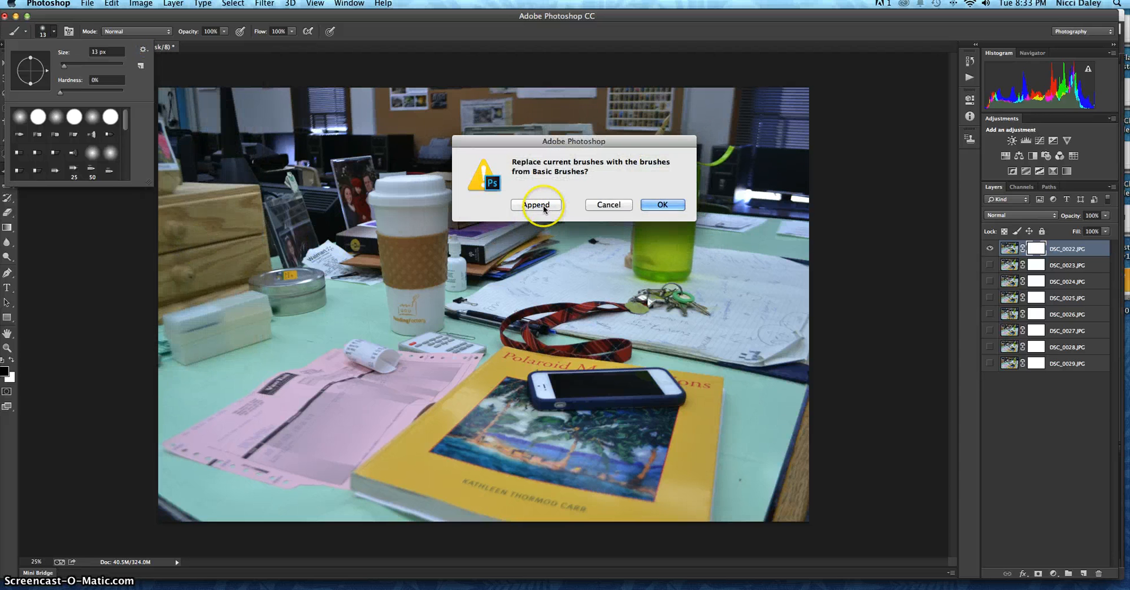
pyautogui.click(662, 204)
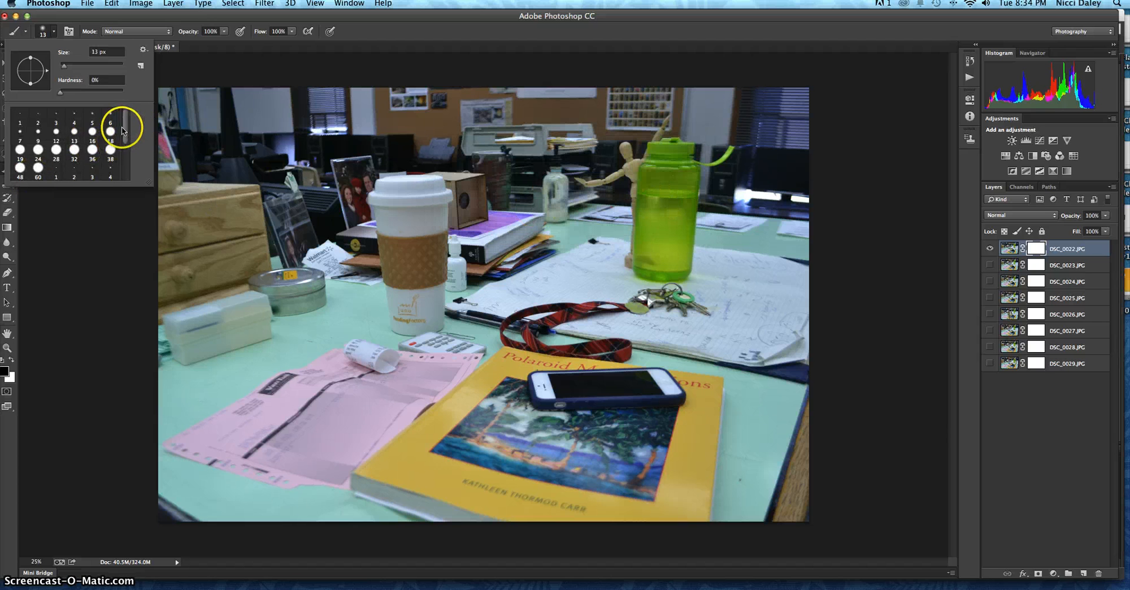
# Step: Choose the soft-edged 65 px brush from the Basic Brushes presets
pyautogui.moveTo(125, 126); pyautogui.dragTo(127, 166)
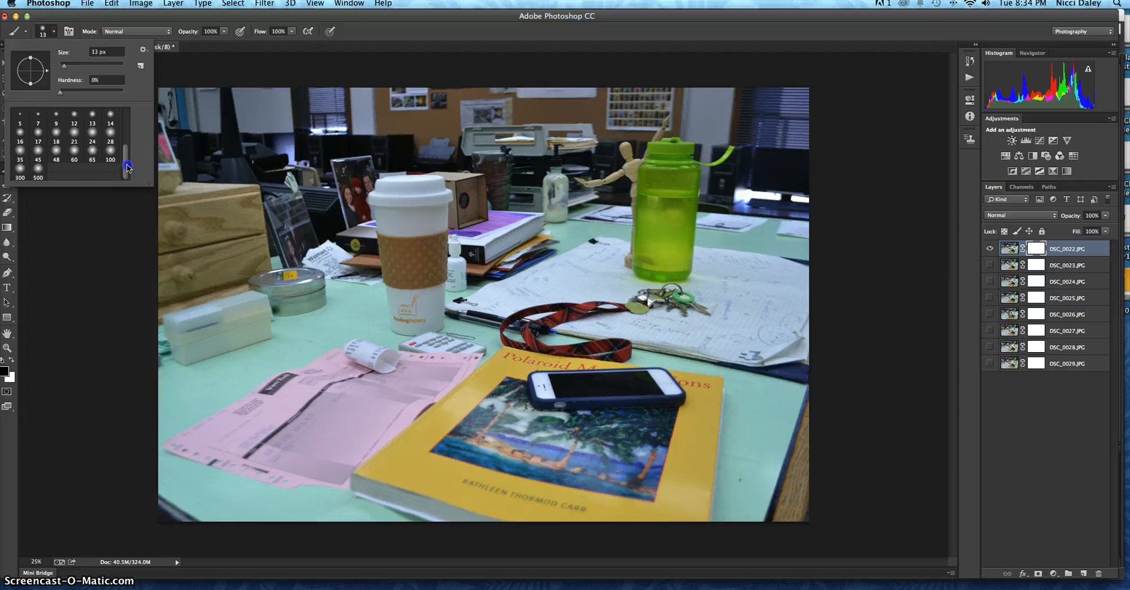
pyautogui.click(95, 153)
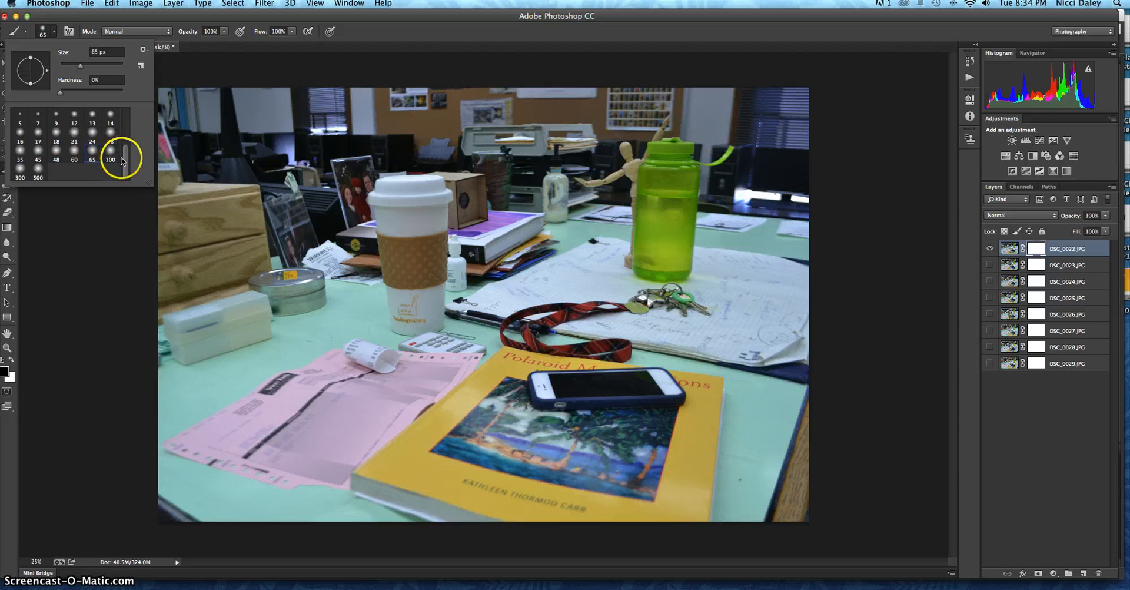
pyautogui.moveTo(127, 149)
pyautogui.mouseDown()
pyautogui.moveTo(126, 121)
pyautogui.moveTo(126, 162)
pyautogui.mouseUp()
pyautogui.click(93, 143)
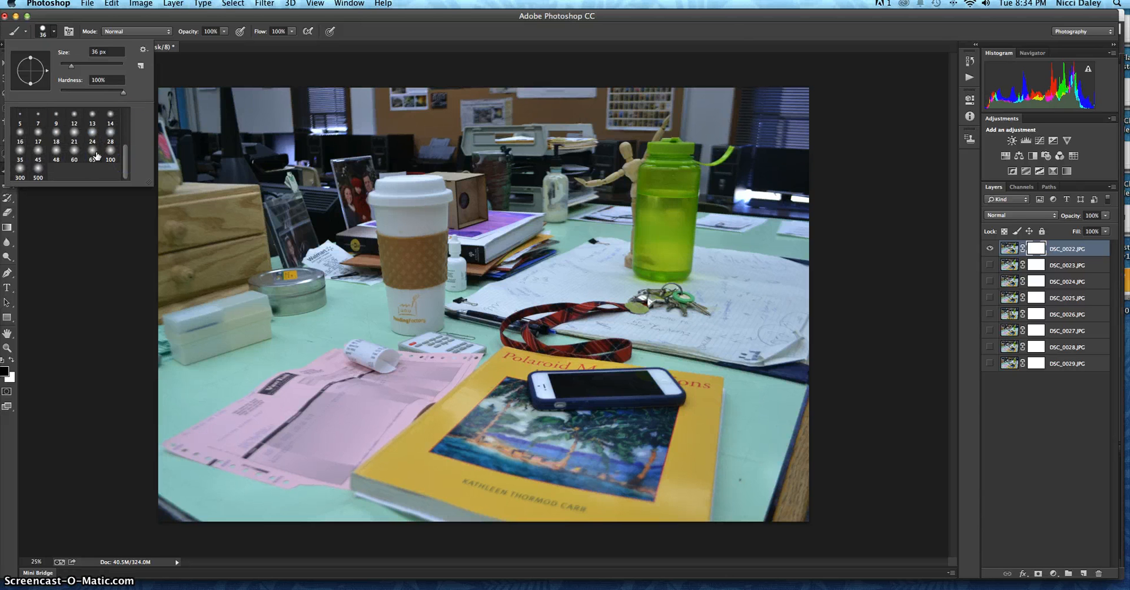
pyautogui.click(96, 154)
pyautogui.click(272, 55)
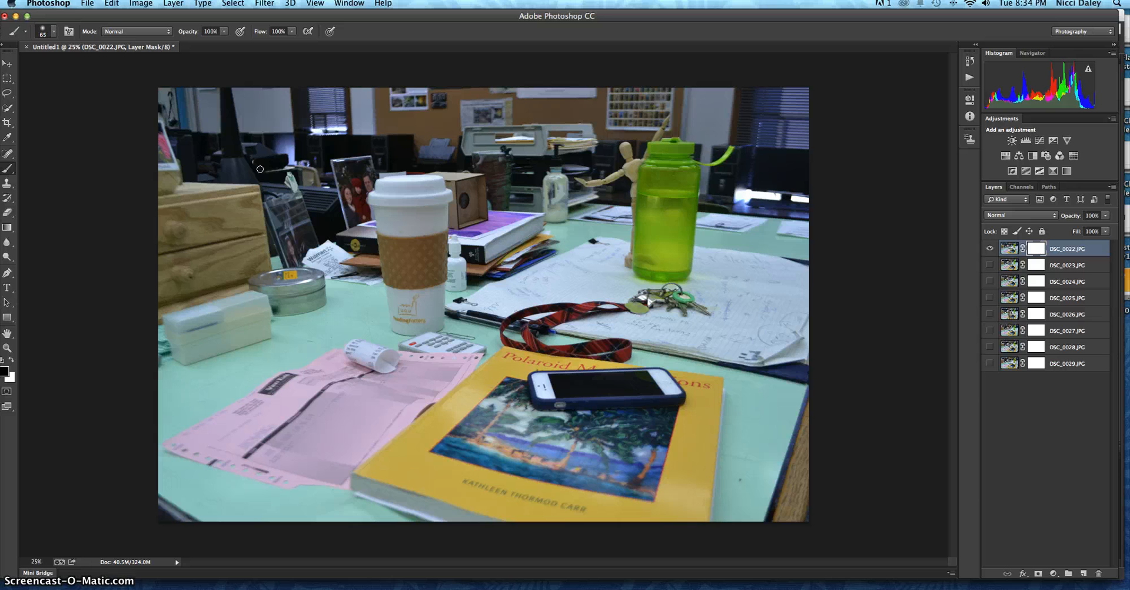
# Step: Enlarge the soft brush to 600 px, keeping the DSC_0022.JPG layer mask targeted
pyautogui.click(57, 34)
pyautogui.click(56, 35)
pyautogui.click(55, 33)
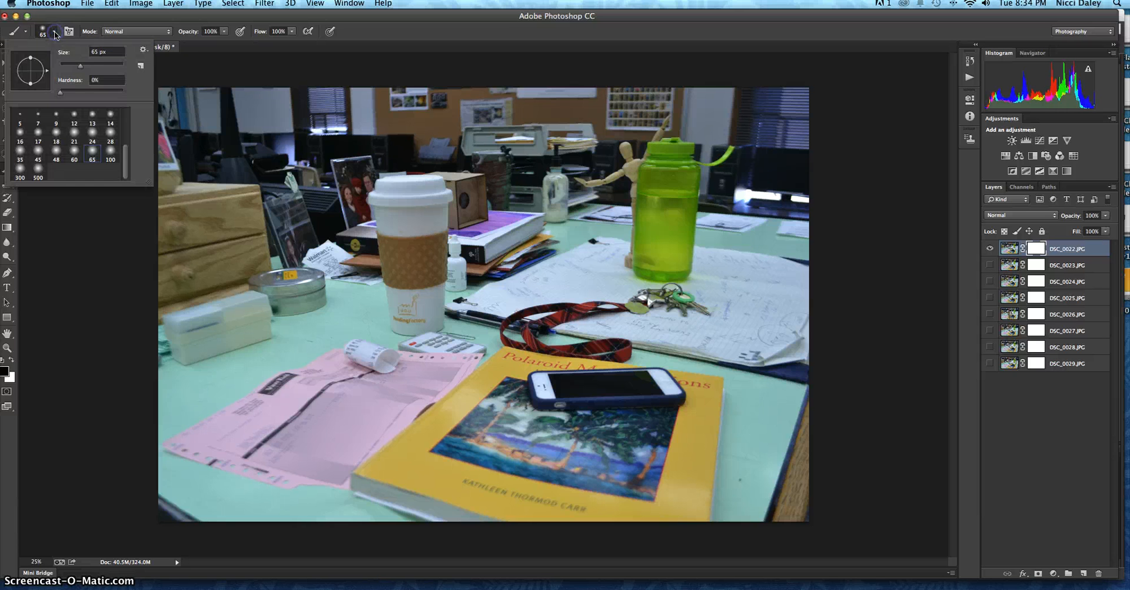
pyautogui.click(75, 64)
pyautogui.moveTo(75, 65); pyautogui.dragTo(85, 69)
pyautogui.click(52, 31)
pyautogui.click(293, 166)
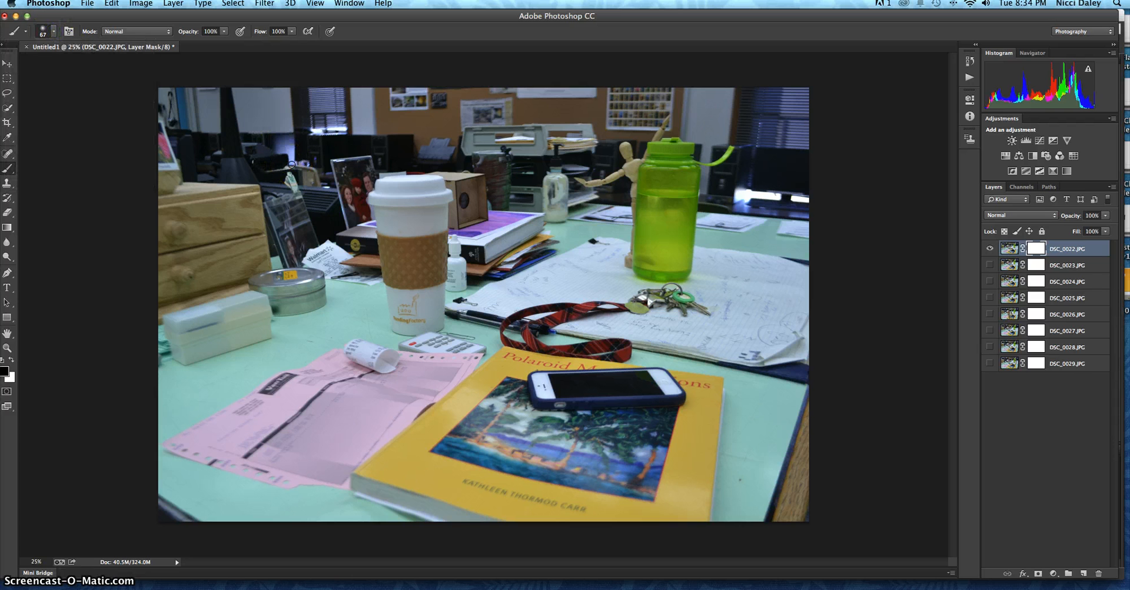
pyautogui.press(']')
pyautogui.press(']')
pyautogui.click(402, 249)
pyautogui.click(1041, 249)
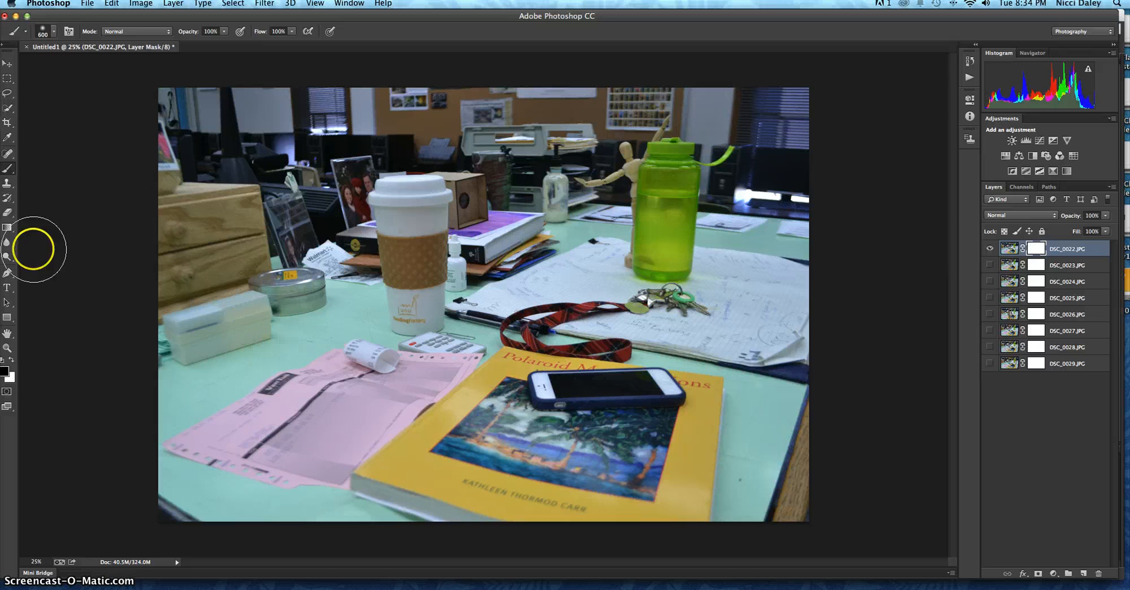
pyautogui.click(54, 33)
pyautogui.click(53, 33)
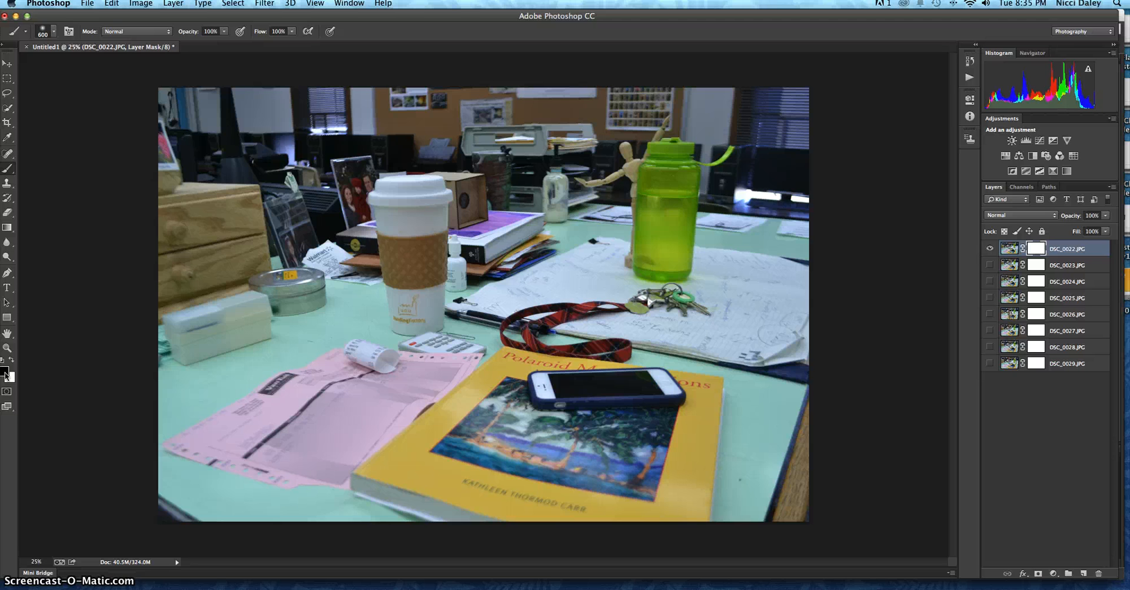
# Step: Mask out the photo's left part and a band across to the green bottle in black, then paint the wooden figure back in white
pyautogui.moveTo(168, 202)
pyautogui.mouseDown()
pyautogui.moveTo(208, 194)
pyautogui.moveTo(223, 158)
pyautogui.moveTo(187, 113)
pyautogui.mouseUp()
pyautogui.moveTo(188, 150)
pyautogui.mouseDown()
pyautogui.moveTo(191, 484)
pyautogui.moveTo(234, 510)
pyautogui.moveTo(256, 466)
pyautogui.moveTo(213, 99)
pyautogui.moveTo(246, 81)
pyautogui.moveTo(256, 110)
pyautogui.moveTo(273, 488)
pyautogui.moveTo(324, 502)
pyautogui.moveTo(319, 80)
pyautogui.moveTo(356, 103)
pyautogui.moveTo(353, 420)
pyautogui.moveTo(374, 489)
pyautogui.moveTo(326, 444)
pyautogui.moveTo(334, 148)
pyautogui.moveTo(297, 52)
pyautogui.moveTo(553, 160)
pyautogui.moveTo(641, 166)
pyautogui.mouseUp()
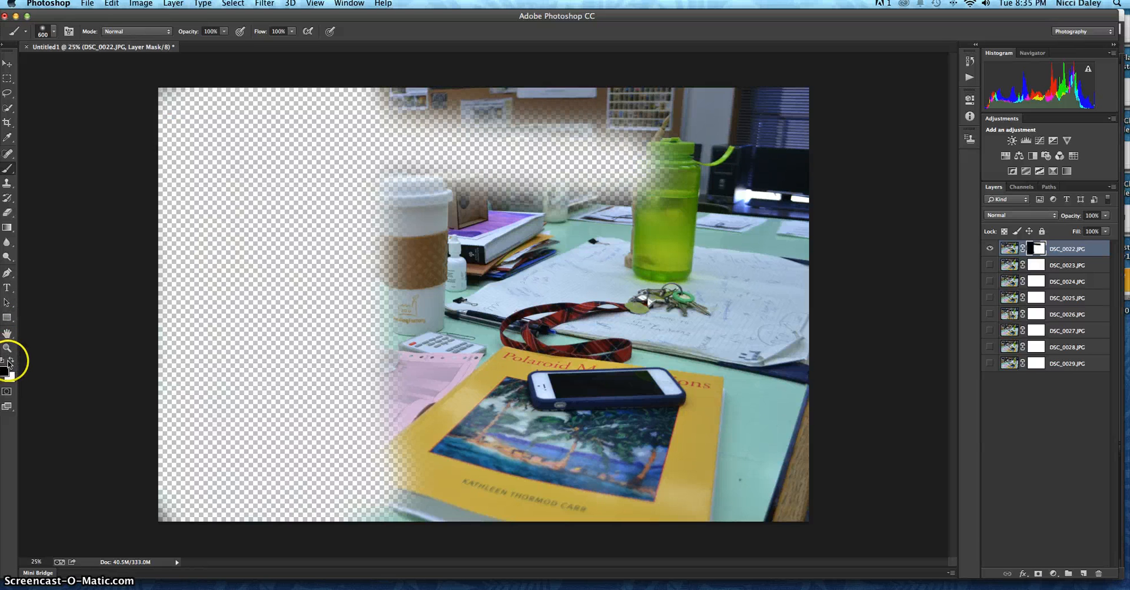
pyautogui.moveTo(651, 184)
pyautogui.mouseDown()
pyautogui.moveTo(625, 189)
pyautogui.moveTo(648, 165)
pyautogui.moveTo(622, 186)
pyautogui.moveTo(611, 169)
pyautogui.moveTo(585, 195)
pyautogui.moveTo(595, 154)
pyautogui.moveTo(602, 163)
pyautogui.moveTo(638, 141)
pyautogui.mouseUp()
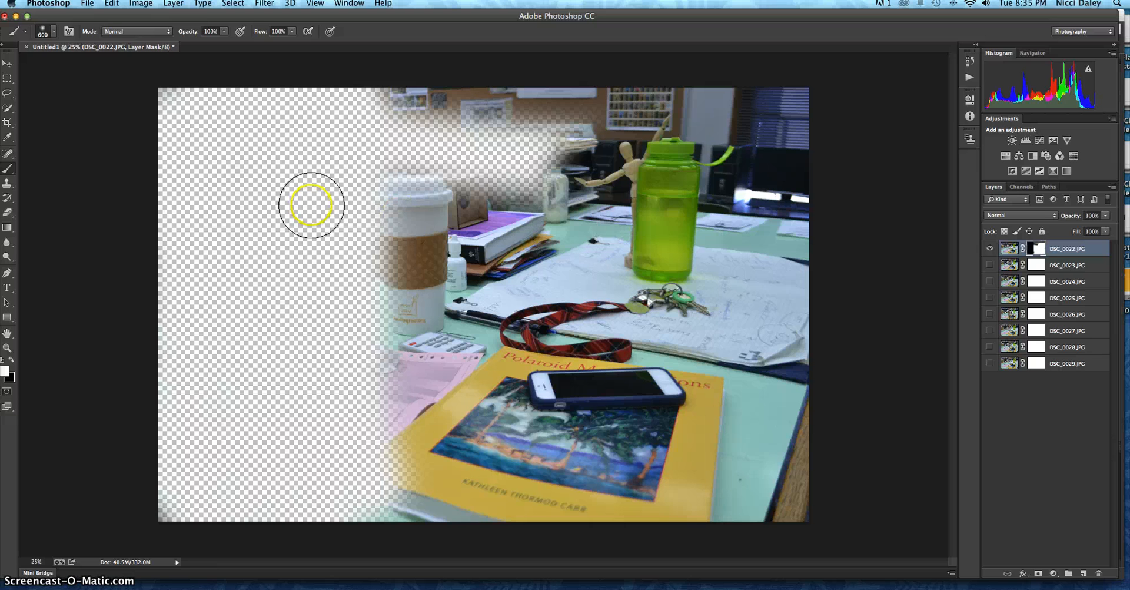
# Step: Paint the rest of the mask black, finishing with a 200 px brush, to leave only the wooden figure and green bottle
pyautogui.moveTo(389, 230)
pyautogui.mouseDown()
pyautogui.moveTo(408, 123)
pyautogui.moveTo(528, 122)
pyautogui.moveTo(408, 180)
pyautogui.moveTo(482, 182)
pyautogui.moveTo(512, 207)
pyautogui.moveTo(435, 221)
pyautogui.moveTo(421, 241)
pyautogui.moveTo(521, 241)
pyautogui.moveTo(444, 264)
pyautogui.moveTo(402, 299)
pyautogui.moveTo(511, 301)
pyautogui.moveTo(498, 307)
pyautogui.moveTo(510, 329)
pyautogui.moveTo(362, 386)
pyautogui.moveTo(557, 385)
pyautogui.moveTo(788, 428)
pyautogui.moveTo(780, 464)
pyautogui.moveTo(405, 465)
pyautogui.moveTo(374, 506)
pyautogui.moveTo(767, 496)
pyautogui.moveTo(787, 456)
pyautogui.moveTo(778, 376)
pyautogui.moveTo(596, 387)
pyautogui.moveTo(688, 417)
pyautogui.moveTo(706, 390)
pyautogui.moveTo(595, 347)
pyautogui.moveTo(714, 308)
pyautogui.moveTo(752, 233)
pyautogui.moveTo(746, 157)
pyautogui.moveTo(776, 122)
pyautogui.moveTo(781, 324)
pyautogui.moveTo(785, 112)
pyautogui.moveTo(735, 104)
pyautogui.mouseUp()
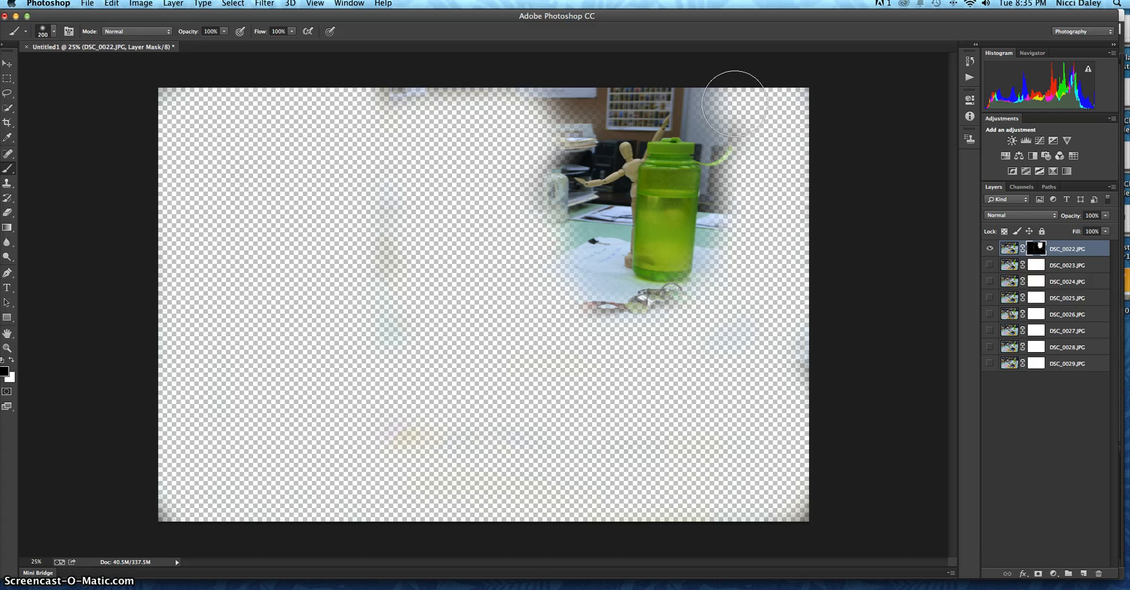
pyautogui.moveTo(709, 95)
pyautogui.mouseDown()
pyautogui.moveTo(547, 102)
pyautogui.moveTo(544, 121)
pyautogui.moveTo(677, 102)
pyautogui.moveTo(711, 108)
pyautogui.moveTo(721, 130)
pyautogui.moveTo(706, 275)
pyautogui.moveTo(644, 298)
pyautogui.moveTo(570, 291)
pyautogui.moveTo(630, 294)
pyautogui.moveTo(588, 291)
pyautogui.moveTo(538, 314)
pyautogui.mouseUp()
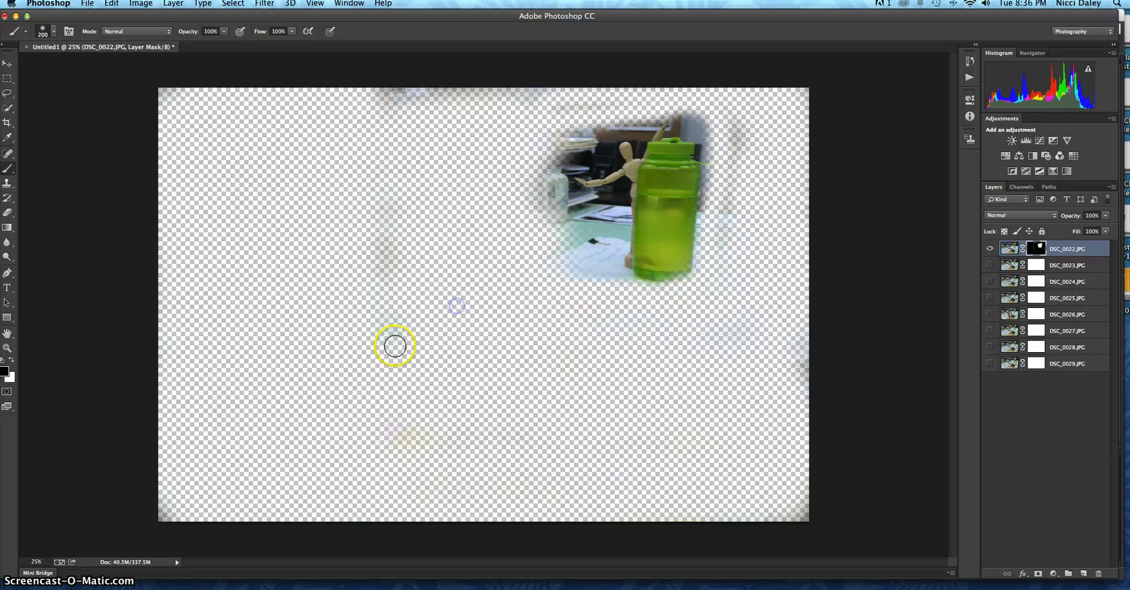
pyautogui.moveTo(418, 179); pyautogui.dragTo(360, 211)
pyautogui.moveTo(389, 244)
pyautogui.mouseDown()
pyautogui.moveTo(412, 71)
pyautogui.moveTo(551, 102)
pyautogui.mouseUp()
pyautogui.moveTo(589, 136)
pyautogui.mouseDown()
pyautogui.moveTo(560, 149)
pyautogui.moveTo(553, 191)
pyautogui.moveTo(593, 207)
pyautogui.moveTo(581, 258)
pyautogui.moveTo(528, 188)
pyautogui.mouseUp()
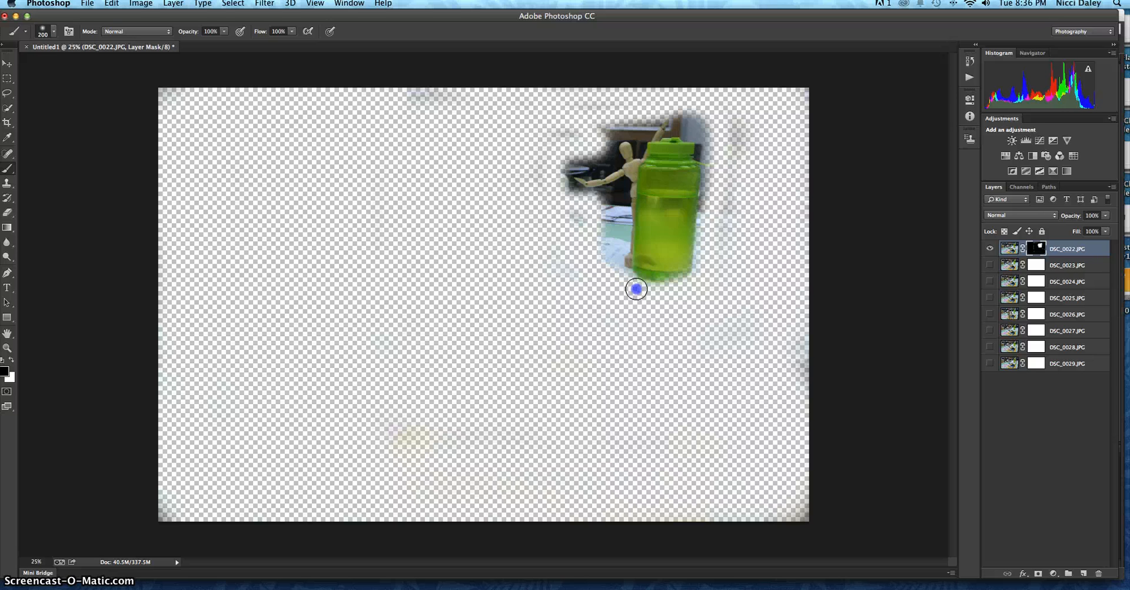
pyautogui.moveTo(637, 288)
pyautogui.mouseDown()
pyautogui.moveTo(661, 287)
pyautogui.moveTo(700, 122)
pyautogui.moveTo(689, 136)
pyautogui.moveTo(689, 121)
pyautogui.moveTo(717, 118)
pyautogui.moveTo(698, 150)
pyautogui.moveTo(725, 131)
pyautogui.moveTo(707, 245)
pyautogui.moveTo(699, 172)
pyautogui.mouseUp()
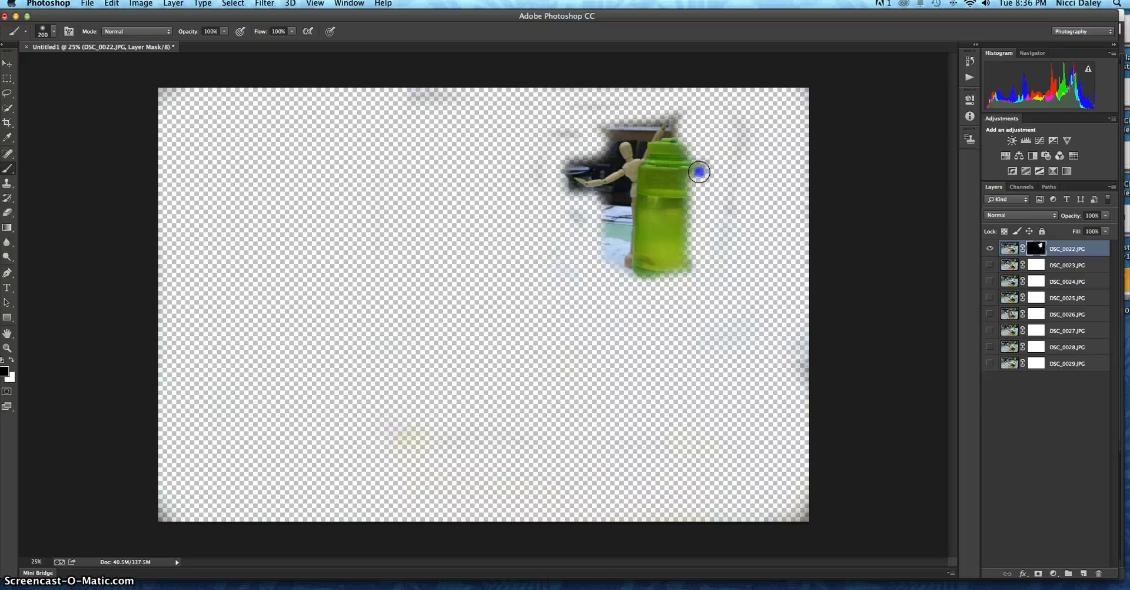
pyautogui.moveTo(668, 118); pyautogui.dragTo(641, 116)
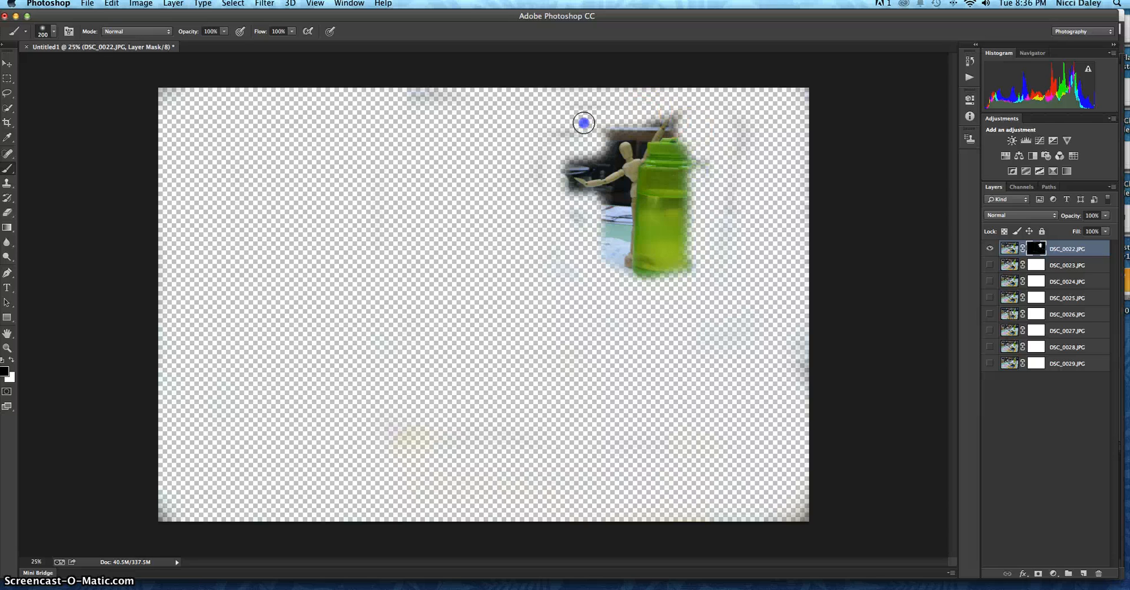
pyautogui.moveTo(571, 154)
pyautogui.mouseDown()
pyautogui.moveTo(618, 116)
pyautogui.moveTo(687, 110)
pyautogui.mouseUp()
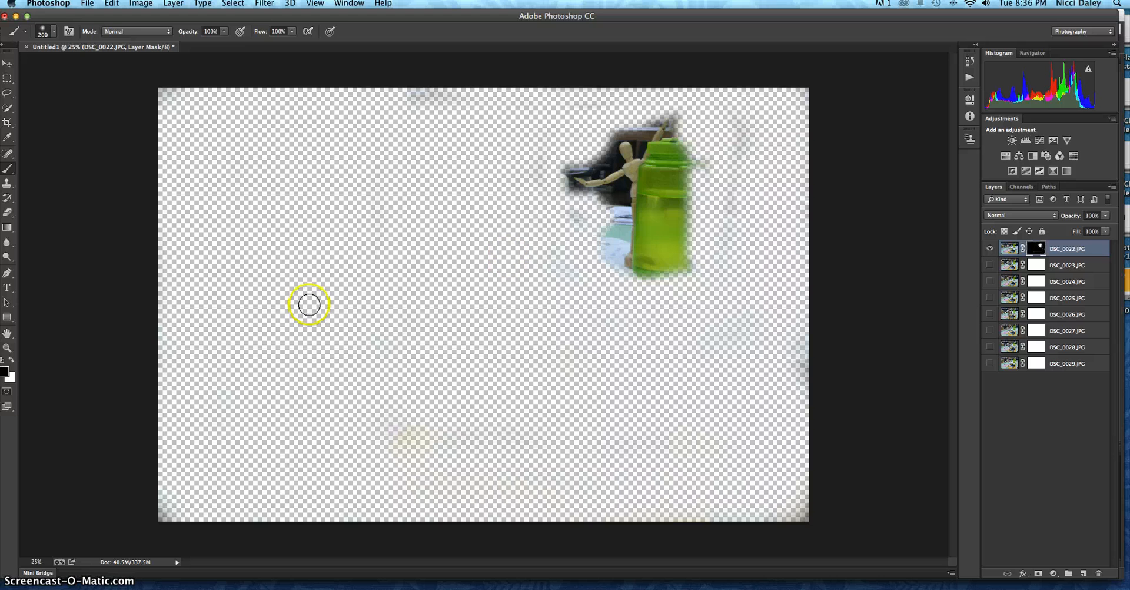
# Step: Restore the wooden figure's raised hand on the DSC_0022.JPG mask by painting white with a 45 px brush
pyautogui.click(7, 347)
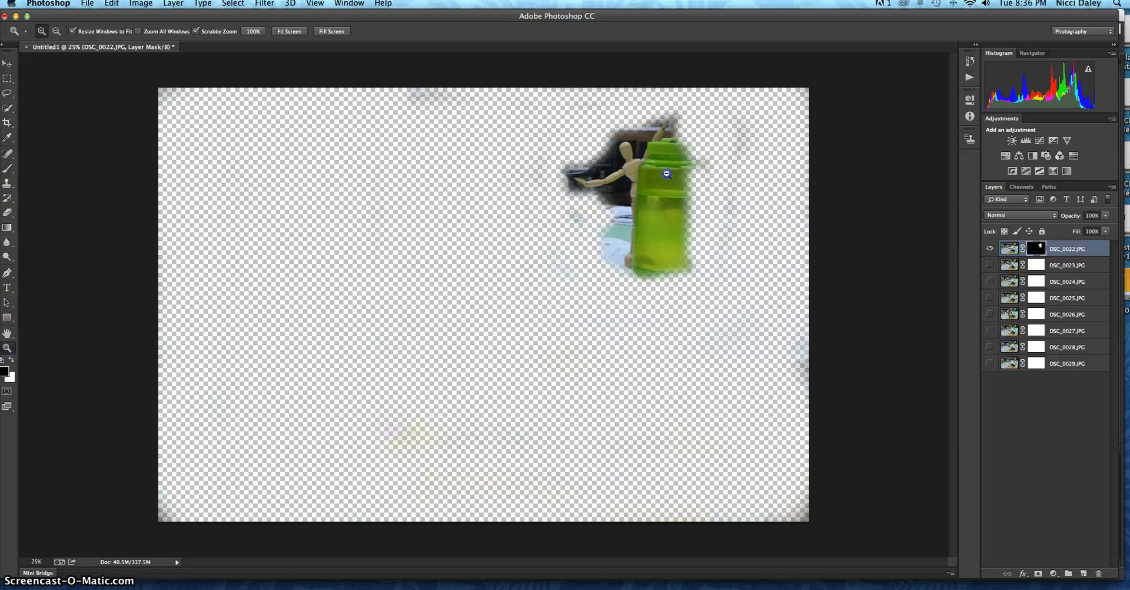
pyautogui.moveTo(627, 185); pyautogui.dragTo(720, 147)
pyautogui.moveTo(606, 154); pyautogui.dragTo(539, 419)
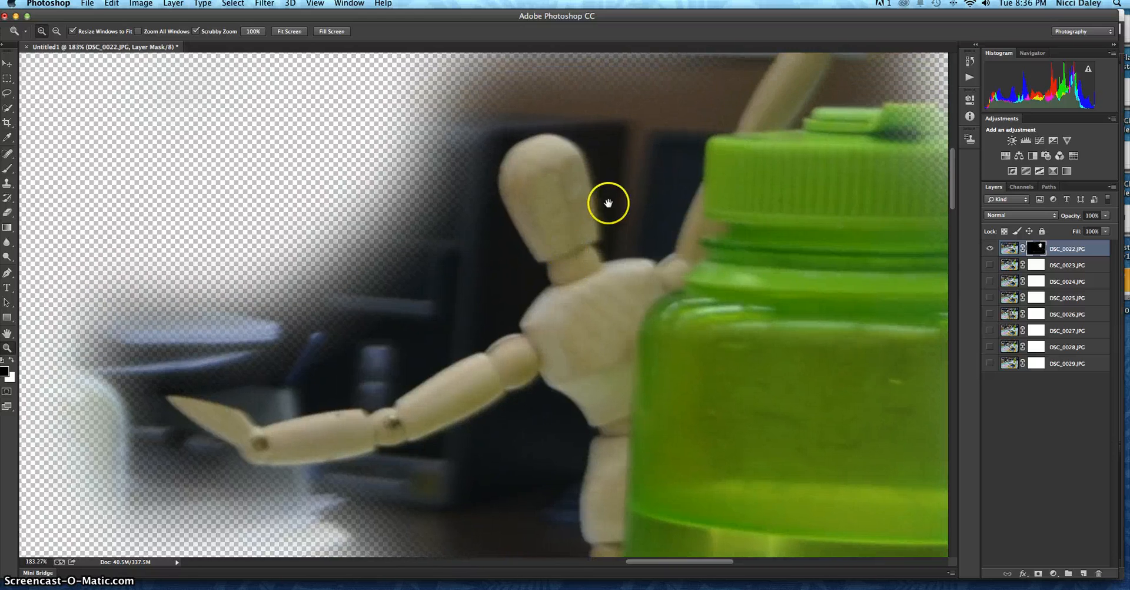
pyautogui.moveTo(577, 229); pyautogui.dragTo(393, 359)
pyautogui.moveTo(517, 267); pyautogui.dragTo(516, 215)
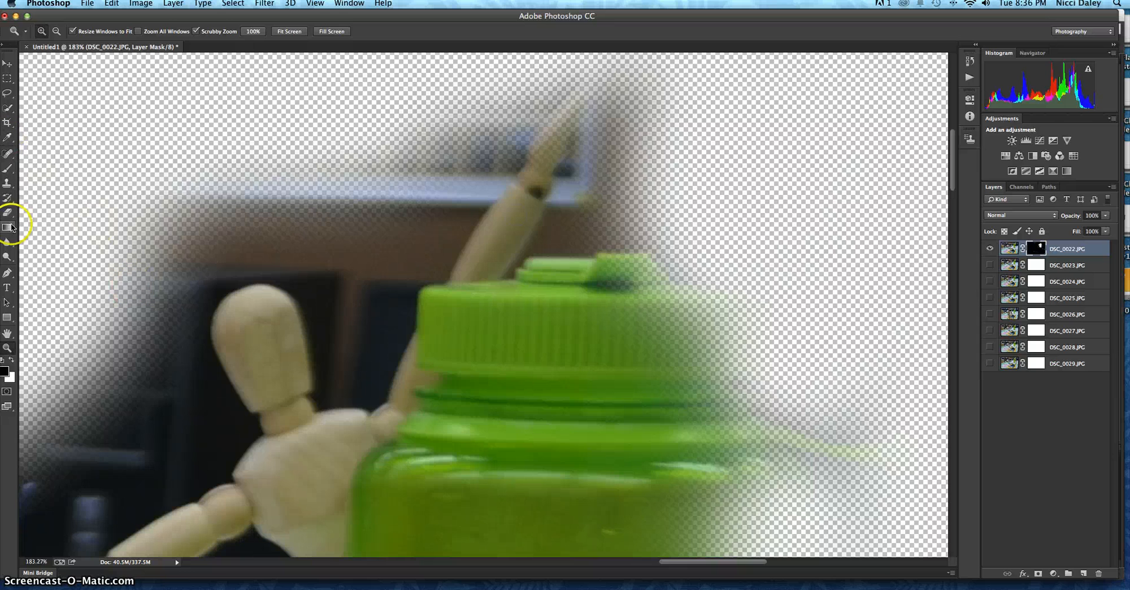
pyautogui.click(10, 169)
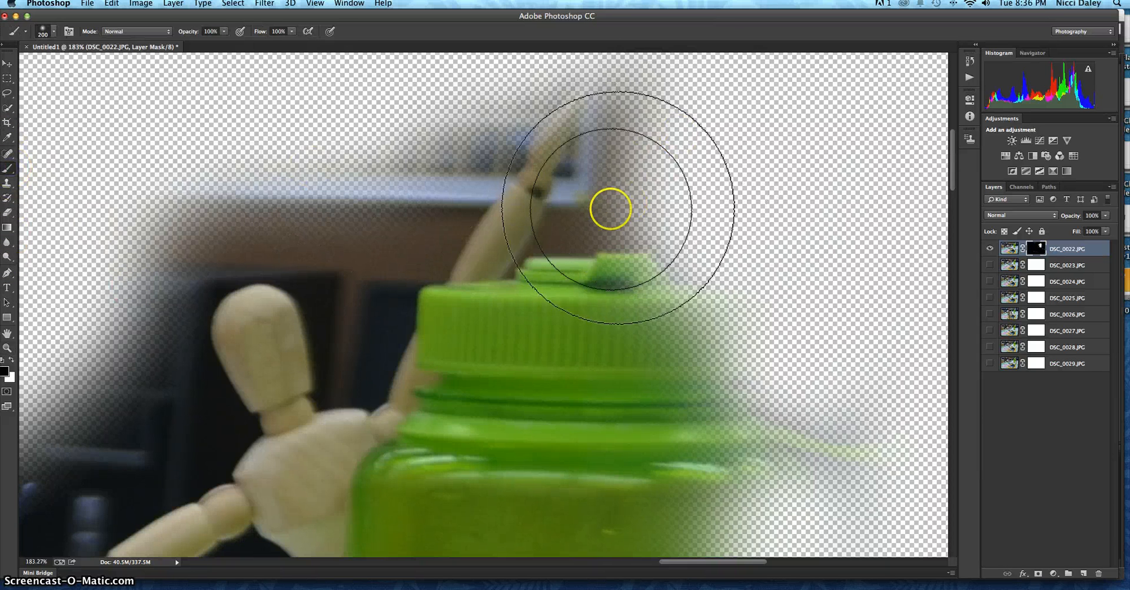
pyautogui.press('[')
pyautogui.press('[')
pyautogui.press('[')
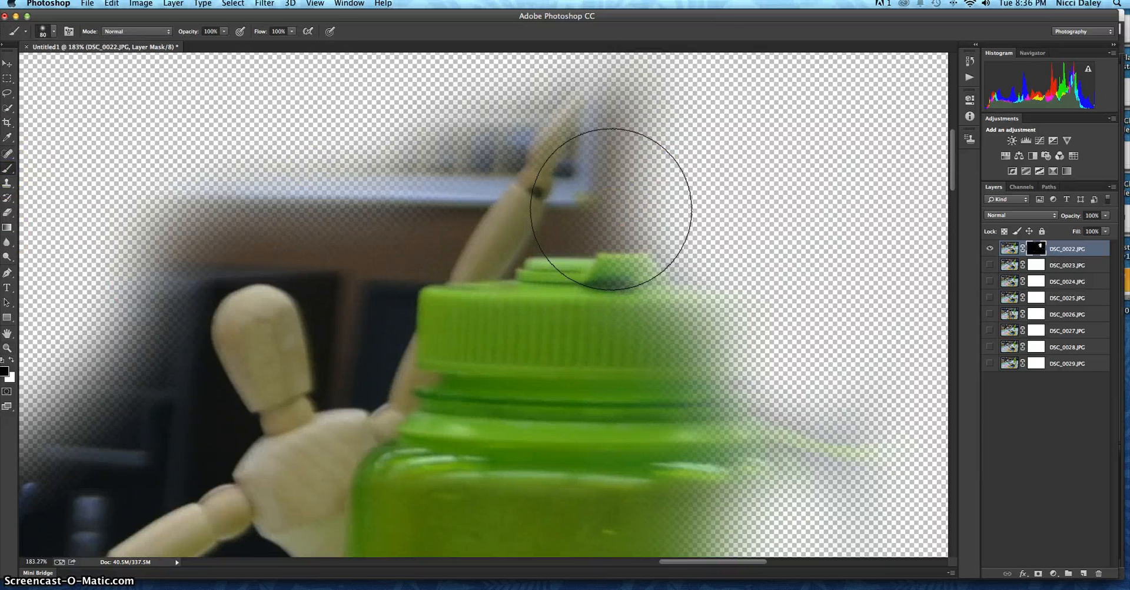
pyautogui.moveTo(611, 209)
pyautogui.mouseDown()
pyautogui.moveTo(583, 185)
pyautogui.moveTo(555, 121)
pyautogui.moveTo(525, 138)
pyautogui.mouseUp()
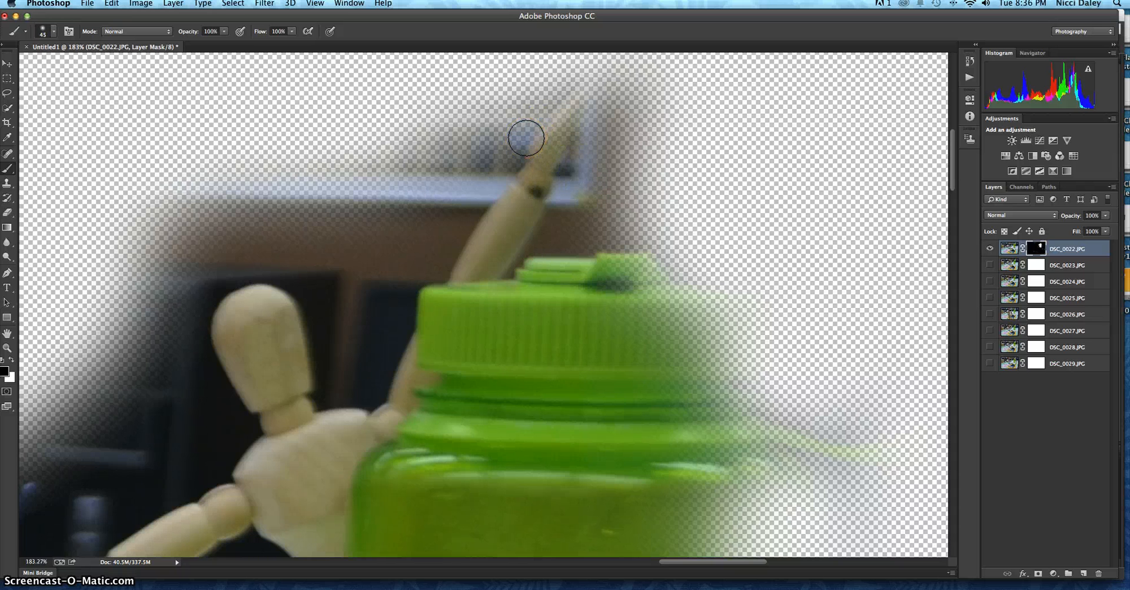
pyautogui.moveTo(560, 126)
pyautogui.mouseDown()
pyautogui.moveTo(568, 116)
pyautogui.moveTo(507, 208)
pyautogui.moveTo(577, 99)
pyautogui.moveTo(528, 165)
pyautogui.mouseUp()
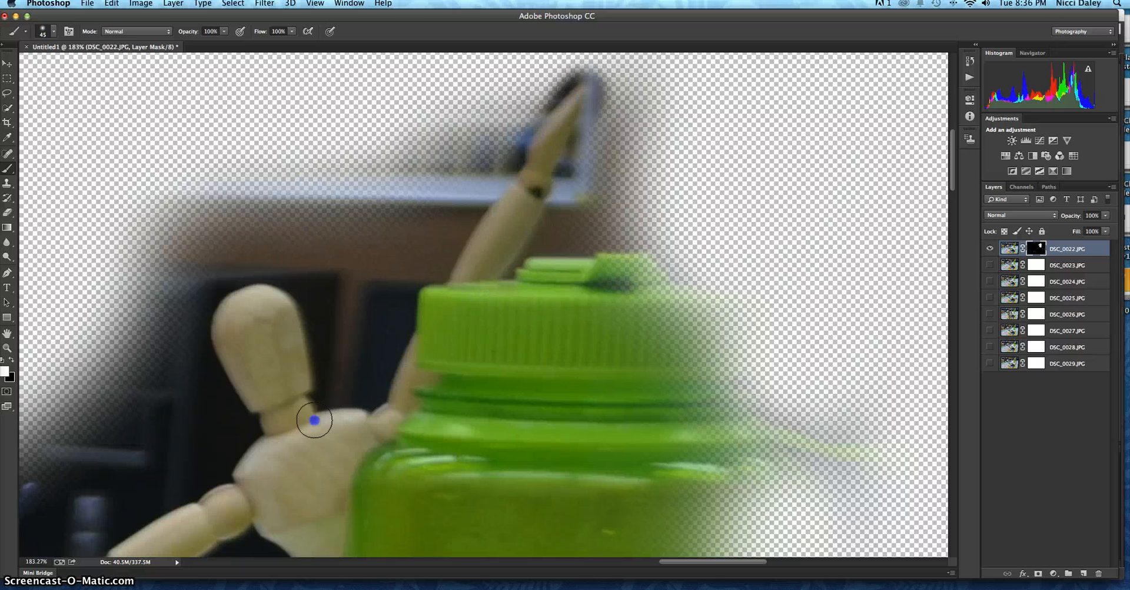
pyautogui.moveTo(264, 380)
pyautogui.mouseDown()
pyautogui.moveTo(255, 404)
pyautogui.moveTo(306, 308)
pyautogui.moveTo(421, 224)
pyautogui.mouseUp()
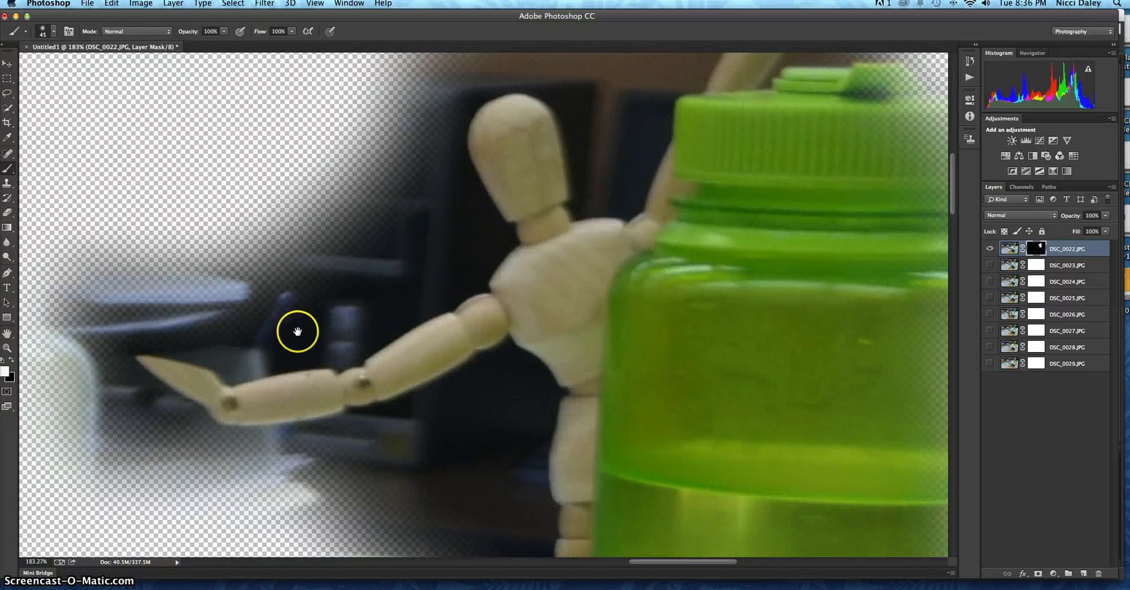
# Step: Touch up the wooden figure's outstretched hand in white on the DSC_0022.JPG mask and check its raised arm and the bottle
pyautogui.moveTo(298, 332); pyautogui.dragTo(358, 274)
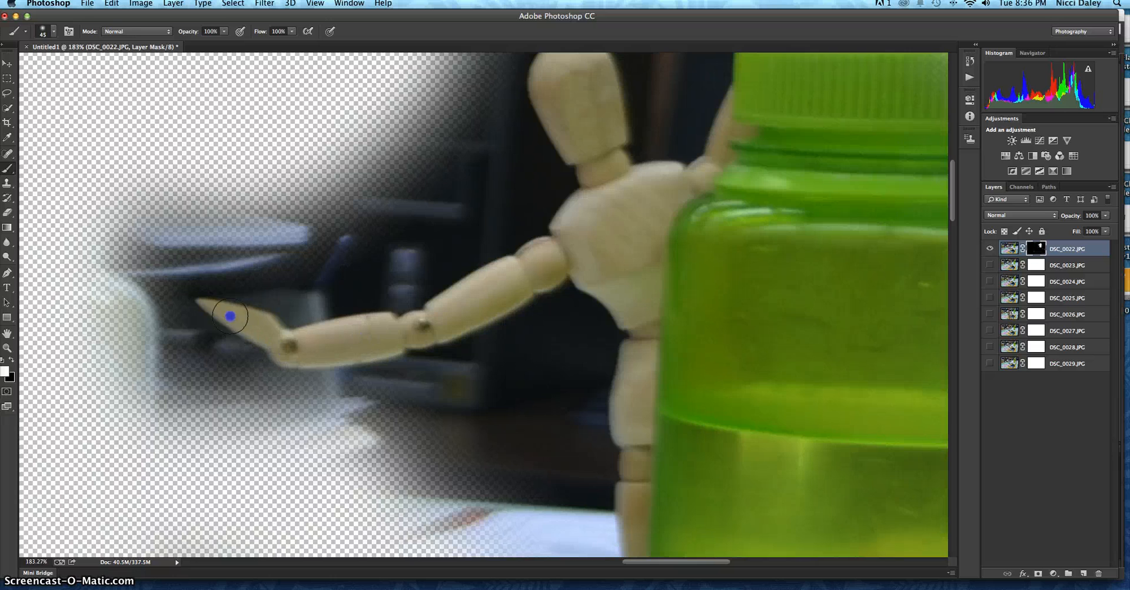
pyautogui.moveTo(617, 200); pyautogui.dragTo(553, 285)
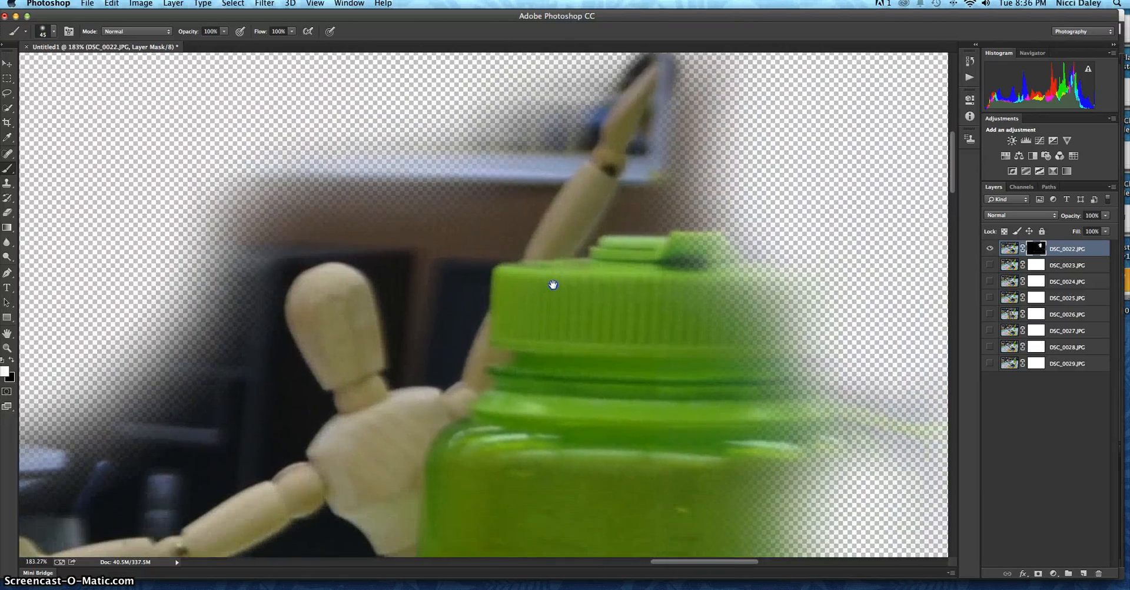
pyautogui.moveTo(460, 254); pyautogui.dragTo(624, 215)
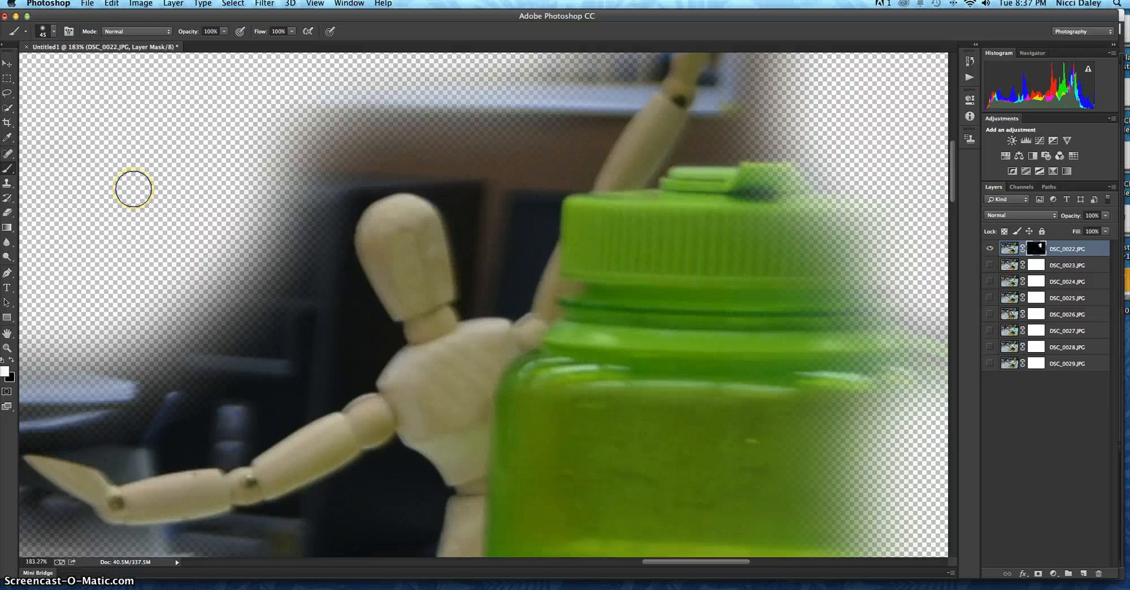
pyautogui.press('super+0')
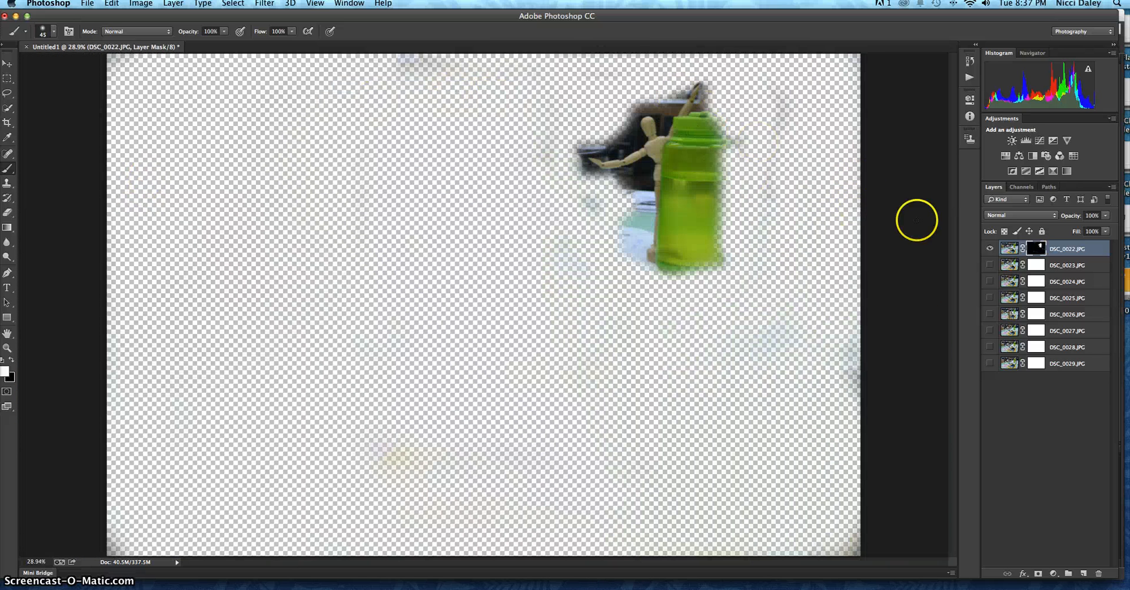
# Step: Compare the masked DSC_0022.JPG figure with and without the DSC_0023.JPG photo beneath it
pyautogui.click(991, 265)
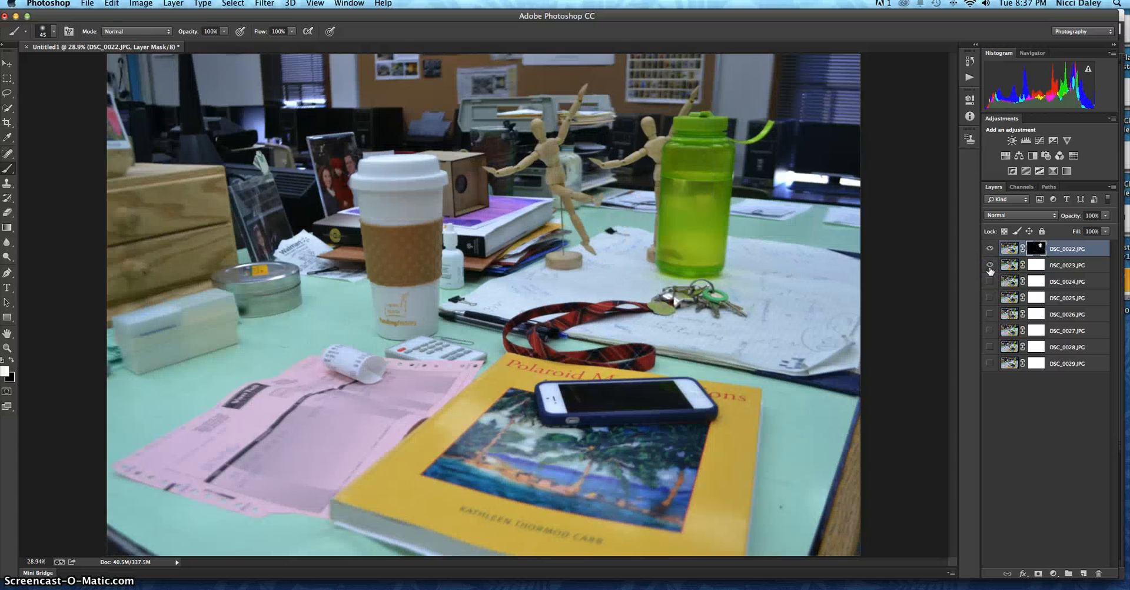
pyautogui.click(990, 265)
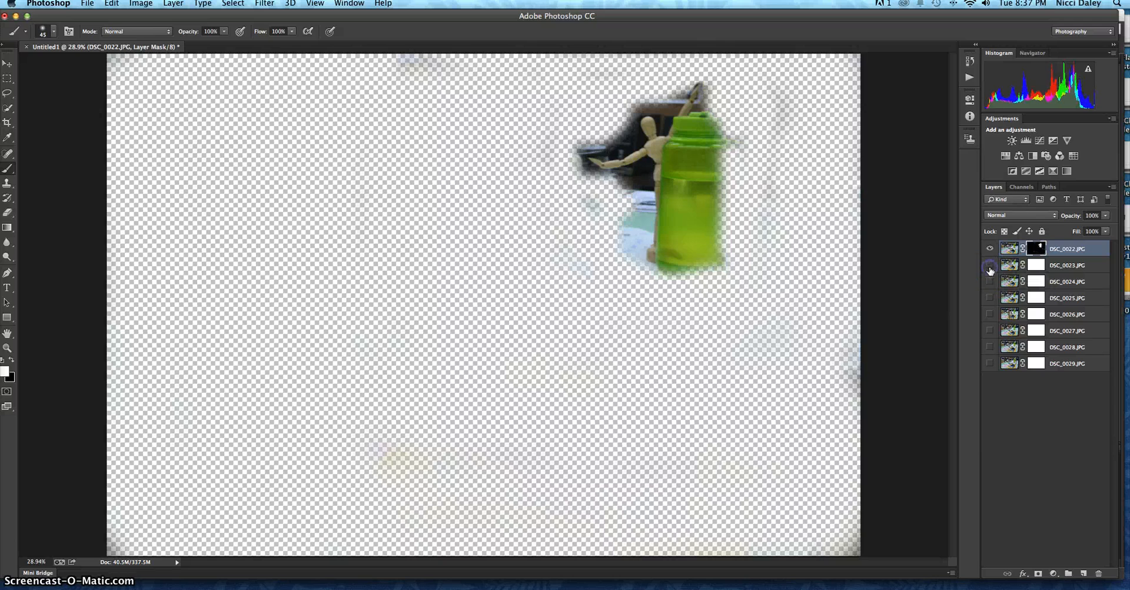
pyautogui.click(991, 266)
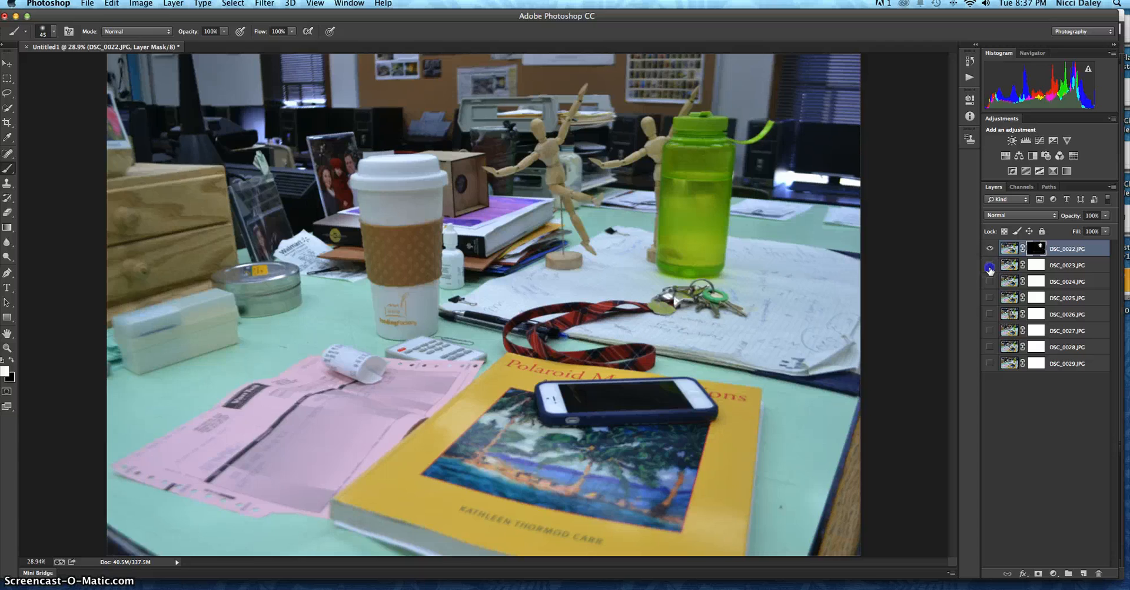
pyautogui.click(990, 266)
pyautogui.click(990, 266)
pyautogui.click(991, 266)
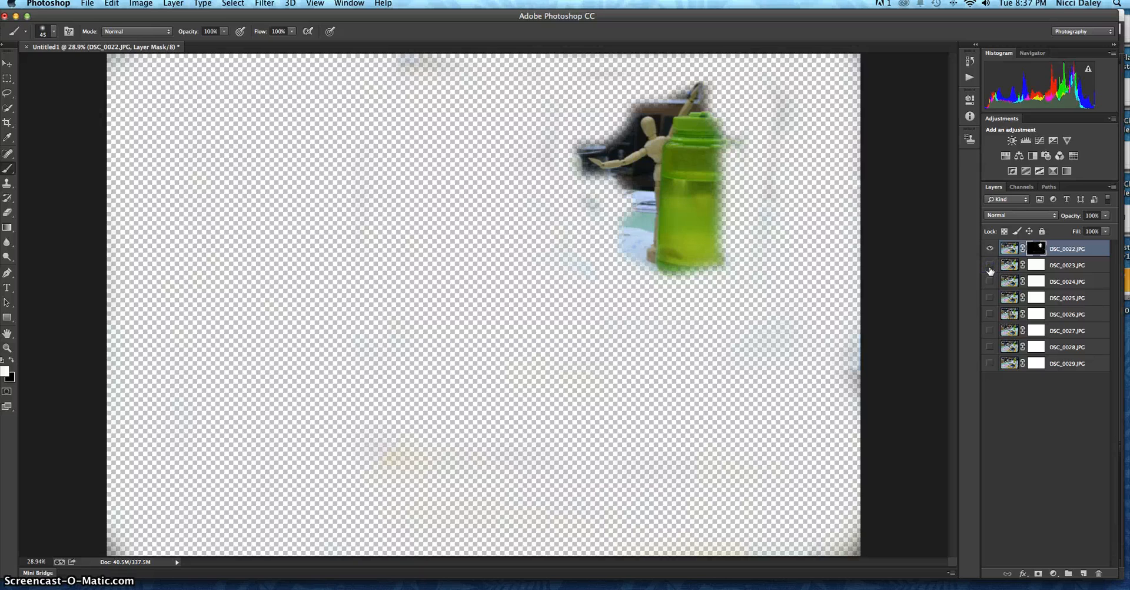
# Step: Hide DSC_0022.JPG, show DSC_0023.JPG alone and target its layer mask
pyautogui.click(991, 249)
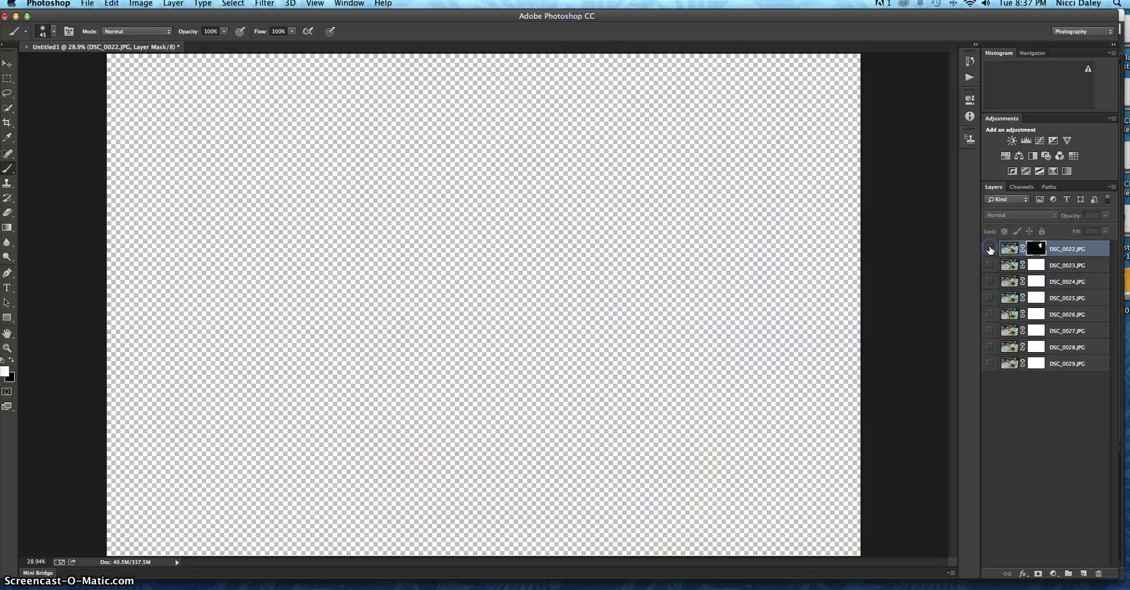
pyautogui.click(991, 266)
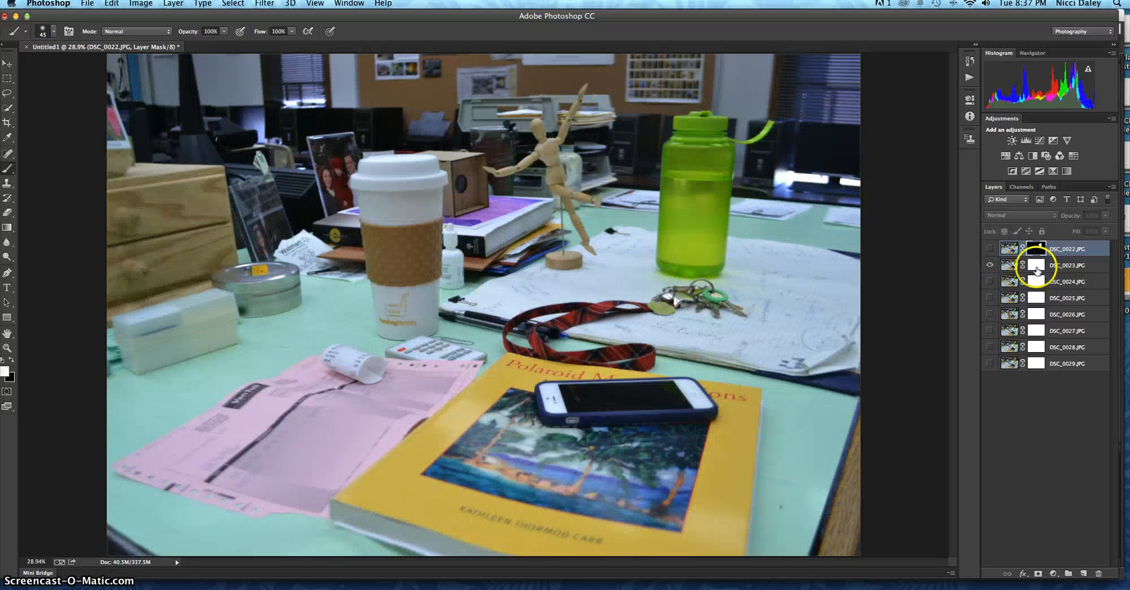
pyautogui.click(1037, 268)
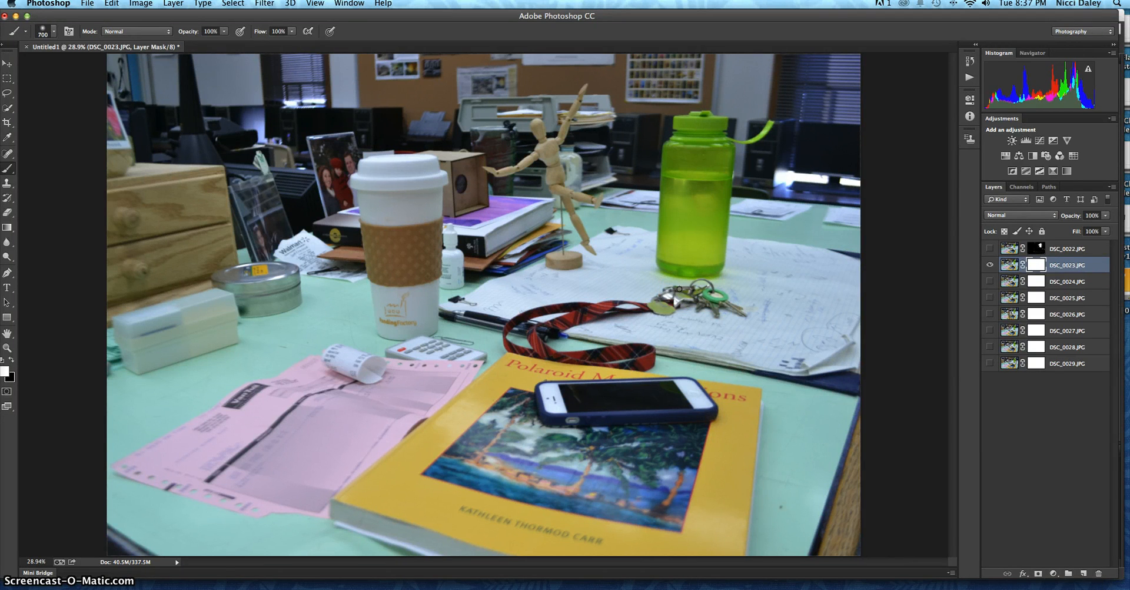
# Step: Paint the DSC_0023.JPG mask black around the wooden figure, starting with a 700 px brush and tightening the edges at 175 px
pyautogui.moveTo(676, 121)
pyautogui.mouseDown()
pyautogui.moveTo(696, 288)
pyautogui.moveTo(686, 109)
pyautogui.moveTo(804, 94)
pyautogui.moveTo(815, 105)
pyautogui.moveTo(767, 130)
pyautogui.moveTo(790, 150)
pyautogui.moveTo(756, 274)
pyautogui.moveTo(798, 292)
pyautogui.moveTo(829, 279)
pyautogui.moveTo(836, 268)
pyautogui.moveTo(697, 280)
pyautogui.moveTo(669, 96)
pyautogui.moveTo(698, 146)
pyautogui.moveTo(700, 319)
pyautogui.moveTo(620, 346)
pyautogui.moveTo(456, 361)
pyautogui.moveTo(403, 395)
pyautogui.moveTo(838, 388)
pyautogui.moveTo(376, 501)
pyautogui.moveTo(799, 488)
pyautogui.moveTo(582, 487)
pyautogui.moveTo(854, 441)
pyautogui.moveTo(735, 483)
pyautogui.moveTo(859, 496)
pyautogui.moveTo(763, 524)
pyautogui.moveTo(668, 532)
pyautogui.moveTo(325, 531)
pyautogui.moveTo(311, 485)
pyautogui.moveTo(123, 489)
pyautogui.moveTo(136, 528)
pyautogui.moveTo(123, 312)
pyautogui.moveTo(140, 268)
pyautogui.moveTo(312, 545)
pyautogui.moveTo(200, 393)
pyautogui.moveTo(161, 287)
pyautogui.moveTo(372, 487)
pyautogui.moveTo(265, 249)
pyautogui.moveTo(278, 219)
pyautogui.moveTo(454, 399)
pyautogui.moveTo(374, 285)
pyautogui.moveTo(265, 92)
pyautogui.moveTo(267, 74)
pyautogui.moveTo(244, 272)
pyautogui.moveTo(173, 98)
pyautogui.moveTo(154, 98)
pyautogui.moveTo(149, 233)
pyautogui.moveTo(289, 86)
pyautogui.moveTo(372, 87)
pyautogui.moveTo(392, 92)
pyautogui.moveTo(376, 150)
pyautogui.moveTo(398, 204)
pyautogui.moveTo(457, 276)
pyautogui.moveTo(492, 295)
pyautogui.moveTo(644, 325)
pyautogui.mouseUp()
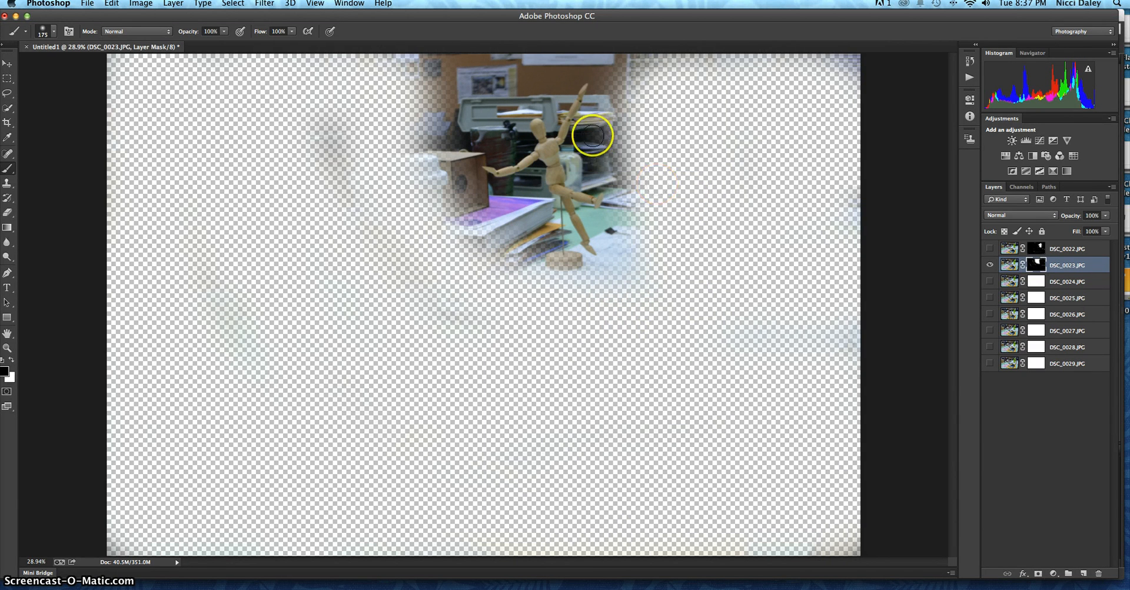
pyautogui.moveTo(351, 204)
pyautogui.mouseDown()
pyautogui.moveTo(399, 262)
pyautogui.moveTo(480, 306)
pyautogui.mouseUp()
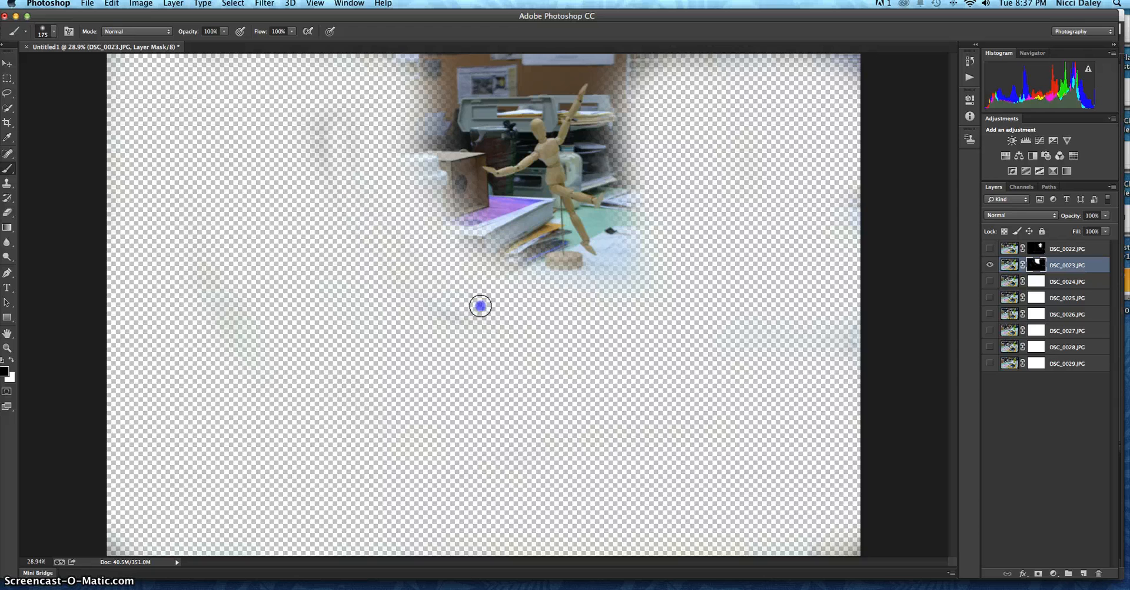
pyautogui.moveTo(501, 246)
pyautogui.mouseDown()
pyautogui.moveTo(516, 222)
pyautogui.moveTo(544, 281)
pyautogui.moveTo(593, 285)
pyautogui.moveTo(610, 273)
pyautogui.moveTo(628, 174)
pyautogui.moveTo(608, 118)
pyautogui.moveTo(622, 64)
pyautogui.moveTo(629, 152)
pyautogui.moveTo(624, 108)
pyautogui.mouseUp()
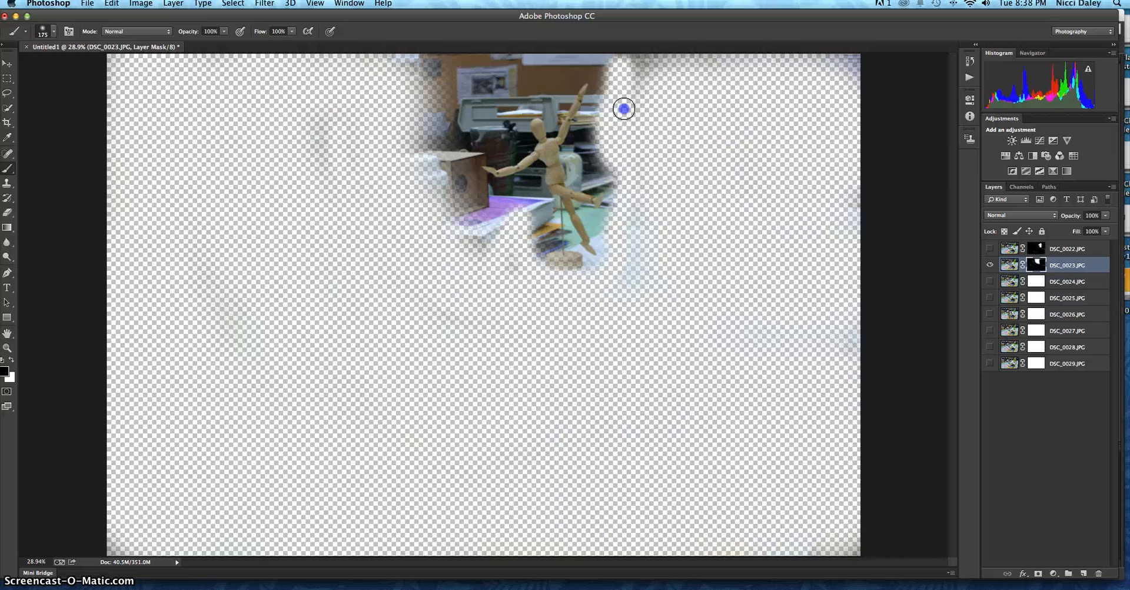
# Step: Restore the wooden figure's round base and the area around its legs on the DSC_0023.JPG mask with a white 175 px brush
pyautogui.click(8, 349)
pyautogui.moveTo(541, 167); pyautogui.dragTo(593, 277)
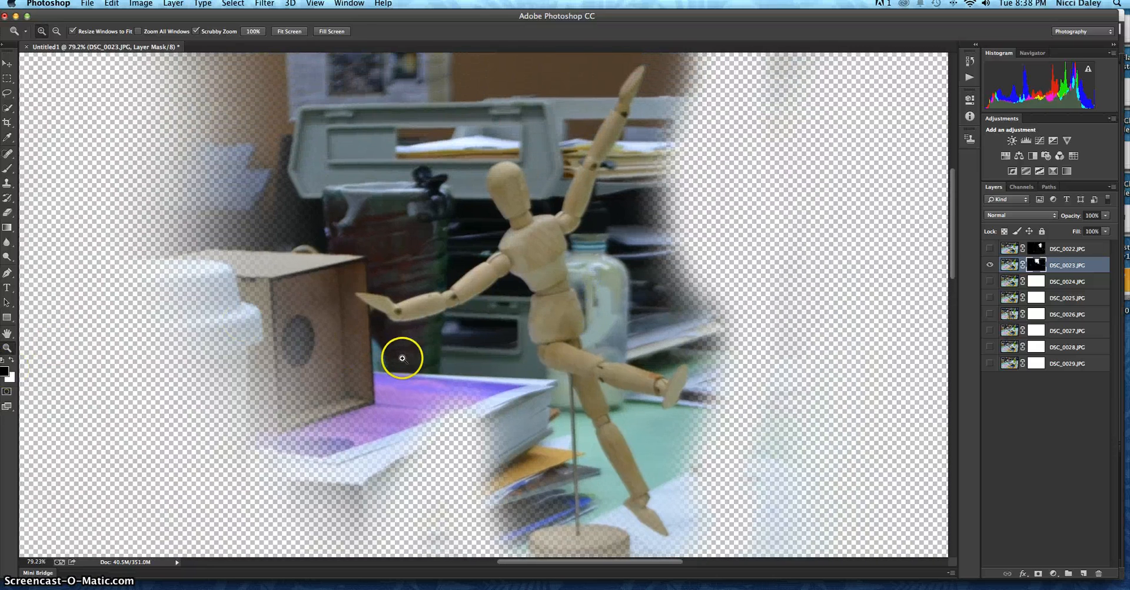
pyautogui.moveTo(445, 361); pyautogui.dragTo(429, 271)
pyautogui.click(9, 169)
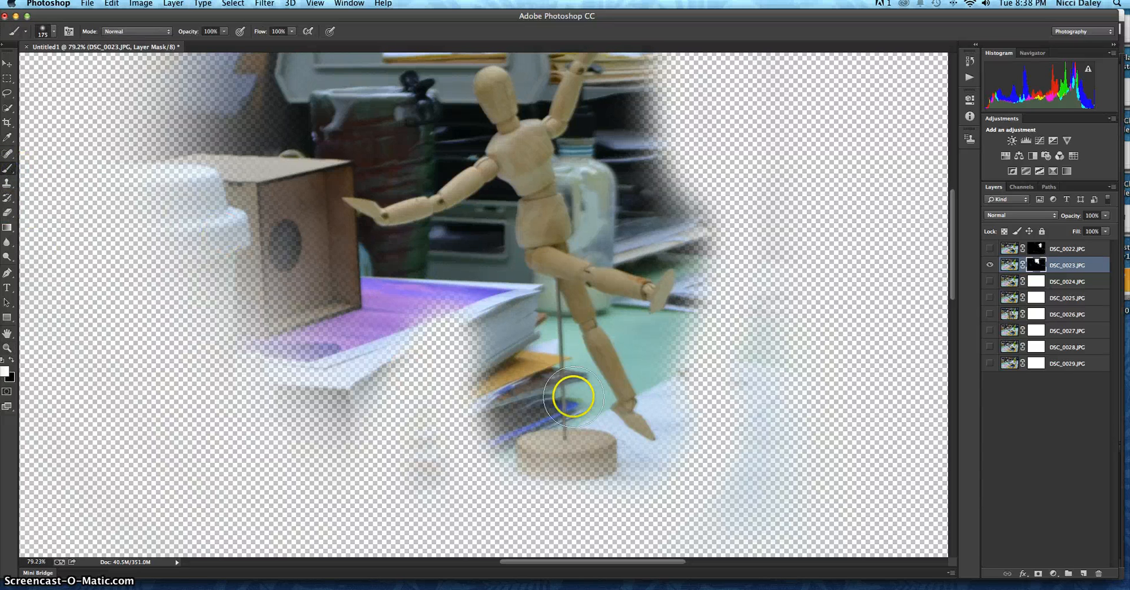
pyautogui.moveTo(582, 433)
pyautogui.mouseDown()
pyautogui.moveTo(538, 444)
pyautogui.moveTo(592, 441)
pyautogui.moveTo(505, 450)
pyautogui.moveTo(588, 447)
pyautogui.moveTo(575, 457)
pyautogui.moveTo(543, 460)
pyautogui.moveTo(621, 427)
pyautogui.mouseUp()
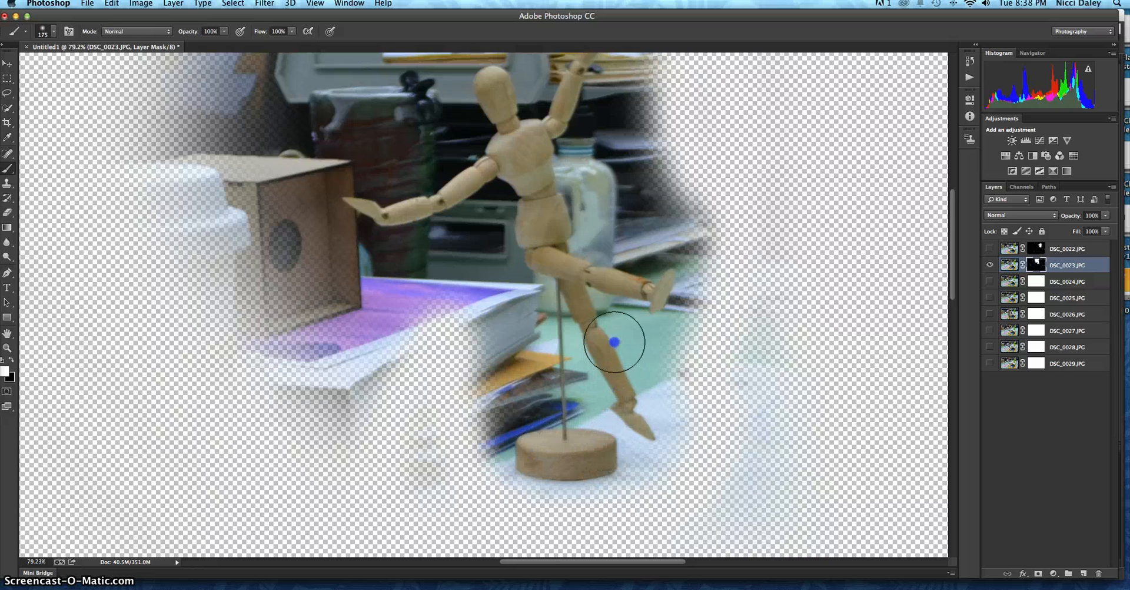
pyautogui.moveTo(581, 235)
pyautogui.mouseDown()
pyautogui.moveTo(586, 206)
pyautogui.moveTo(603, 267)
pyautogui.mouseUp()
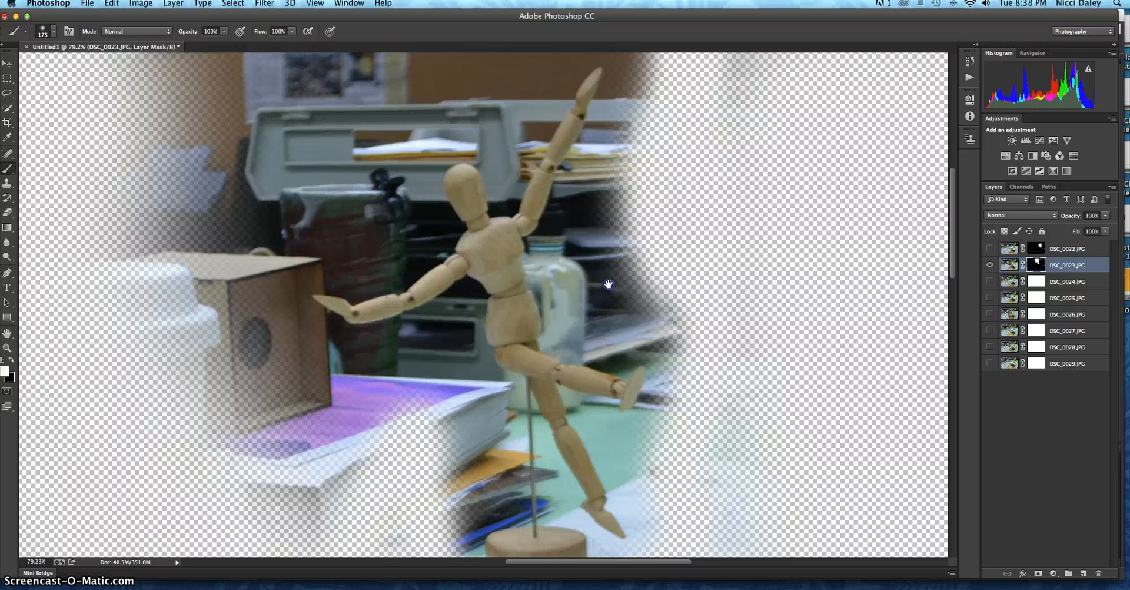
pyautogui.moveTo(609, 284); pyautogui.dragTo(606, 251)
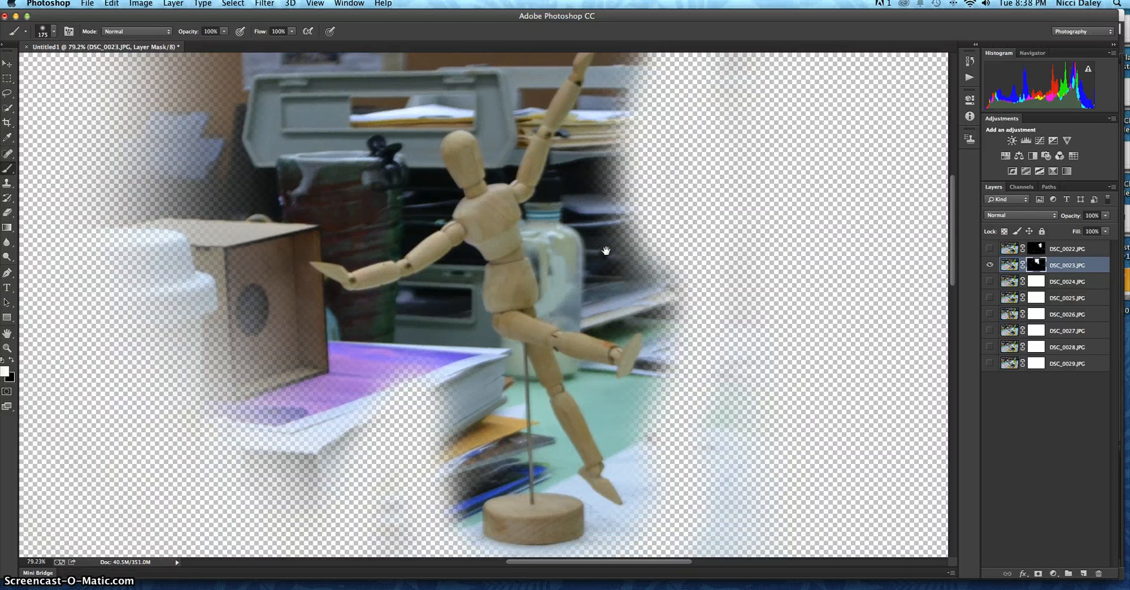
pyautogui.press('super+0')
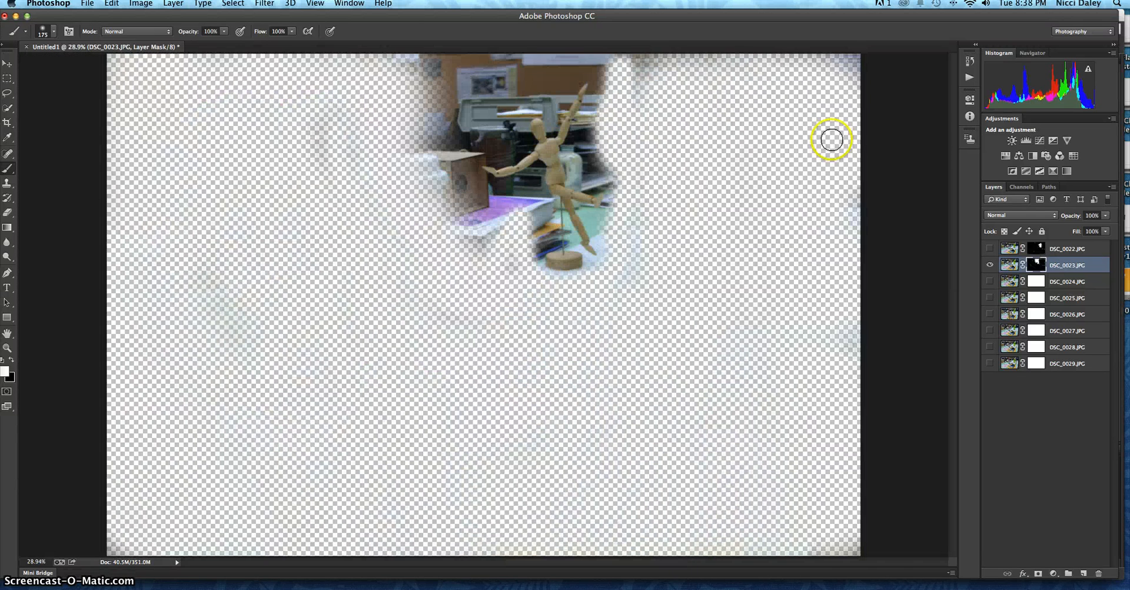
# Step: Show DSC_0022.JPG again and toggle DSC_0023.JPG to check the two masked figures together
pyautogui.click(991, 249)
pyautogui.click(991, 265)
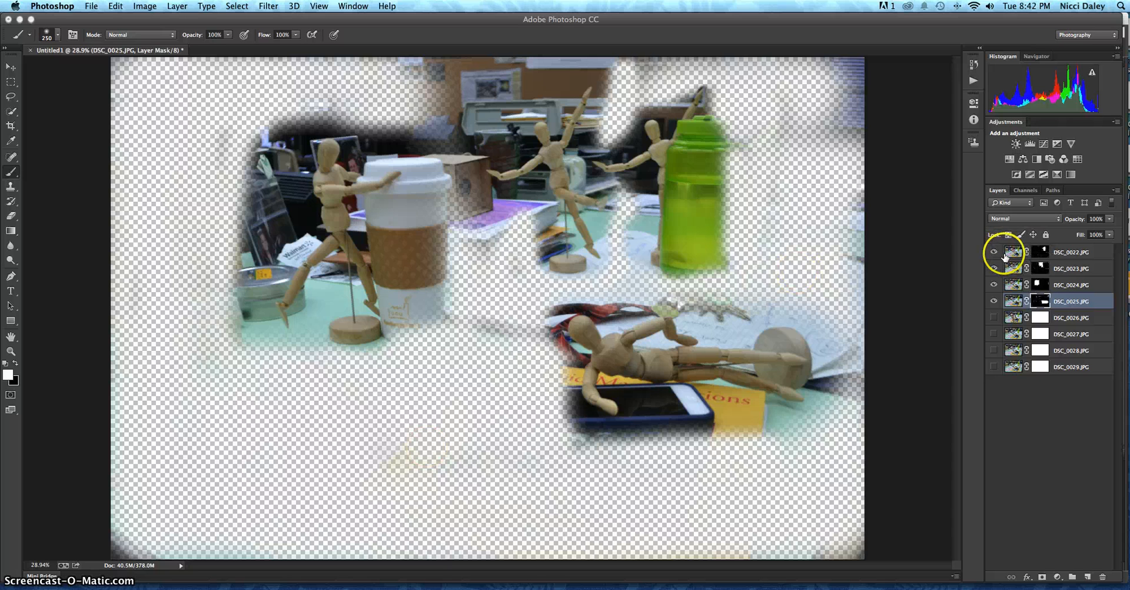
# Step: Review how the composite builds up by hiding DSC_0025.JPG, DSC_0024.JPG and DSC_0023.JPG and restoring them one at a time
pyautogui.click(994, 301)
pyautogui.click(994, 284)
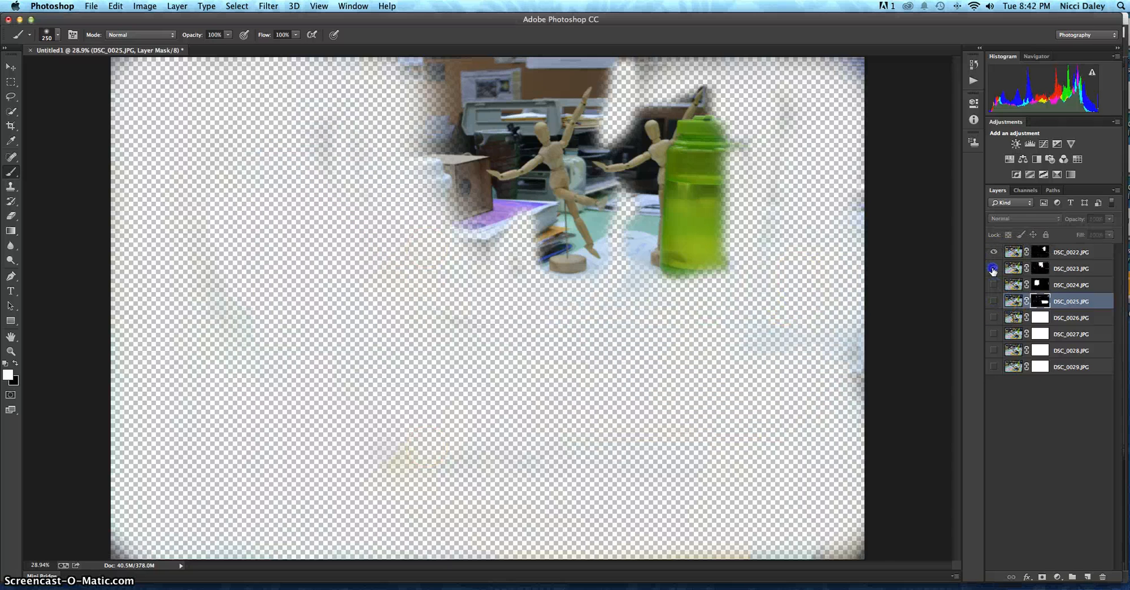
pyautogui.click(994, 268)
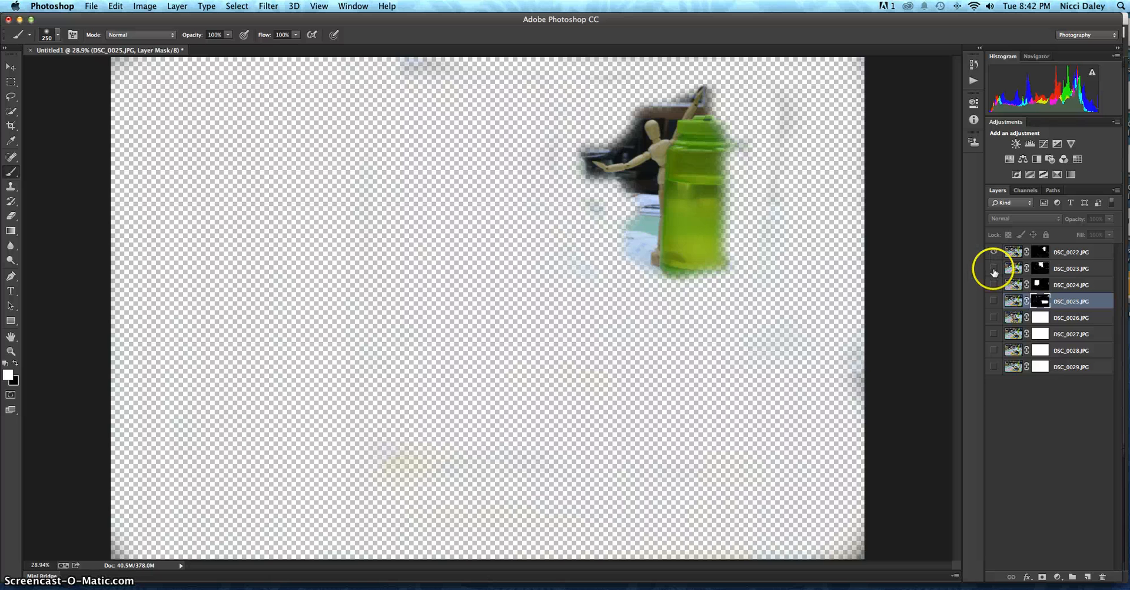
pyautogui.click(994, 269)
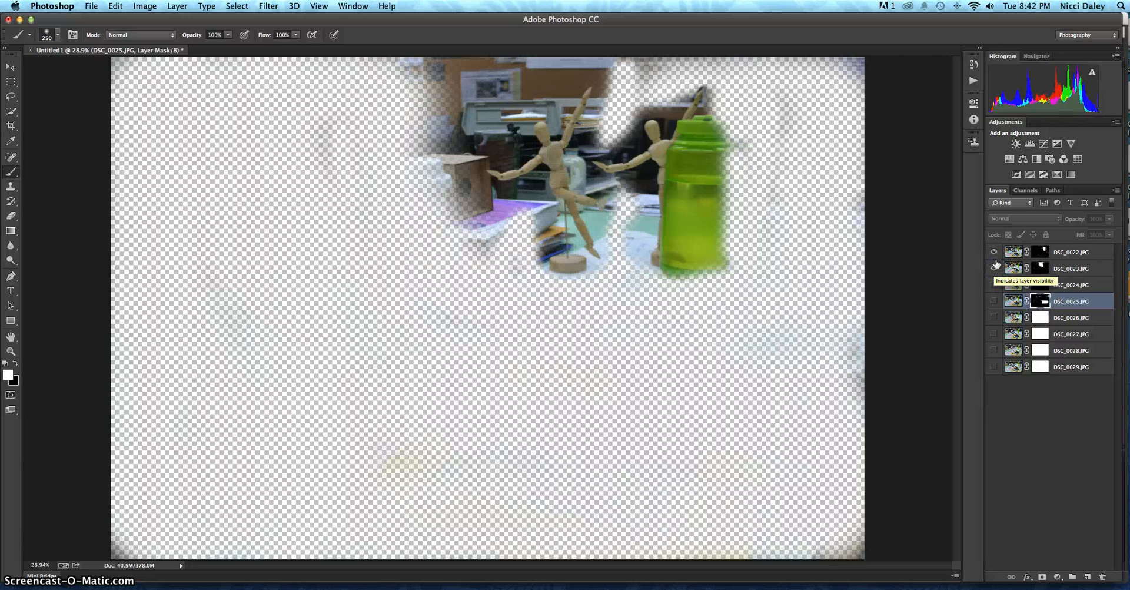
pyautogui.click(995, 270)
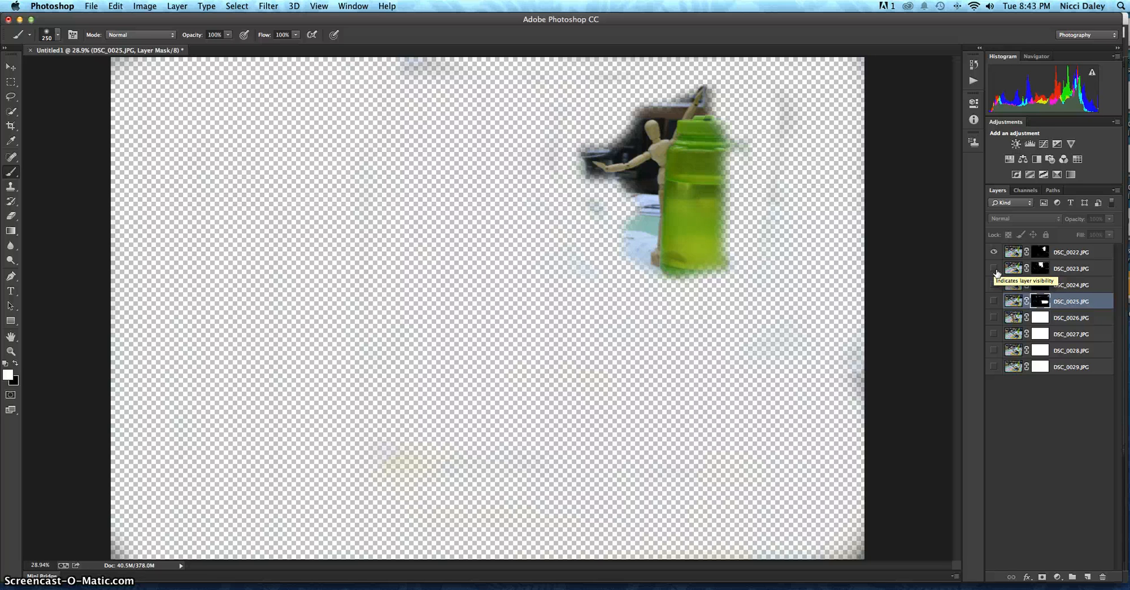
pyautogui.click(995, 270)
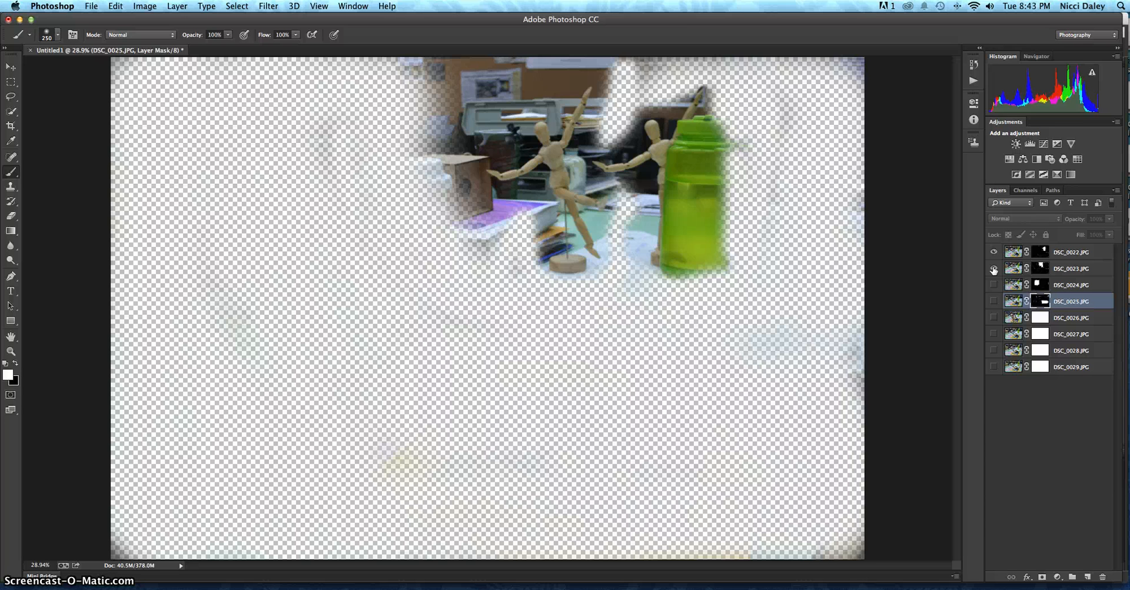
pyautogui.click(994, 285)
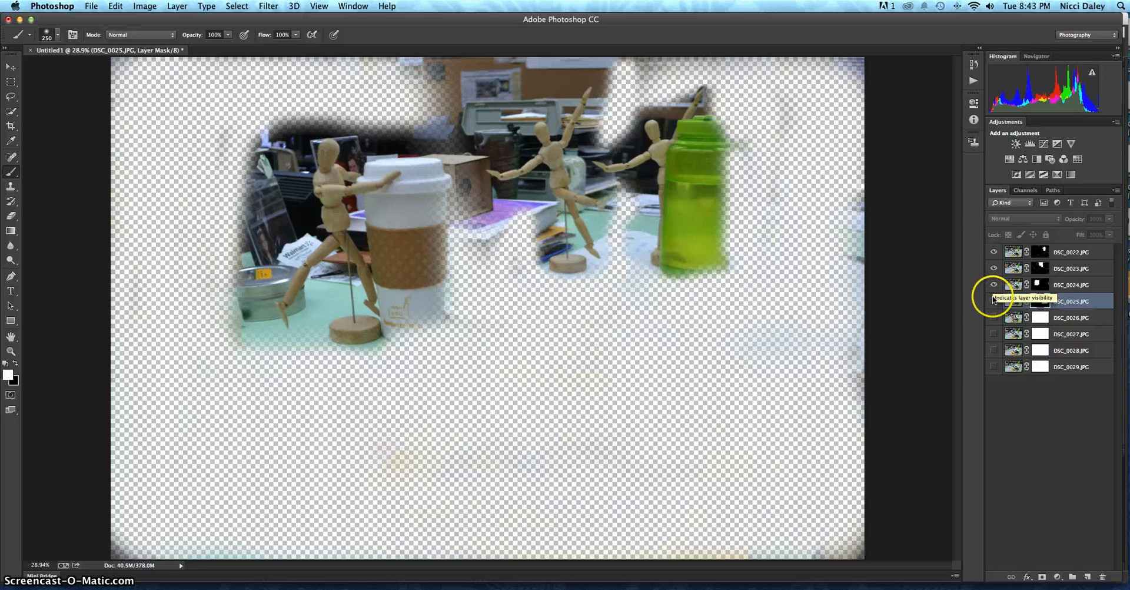
pyautogui.click(996, 300)
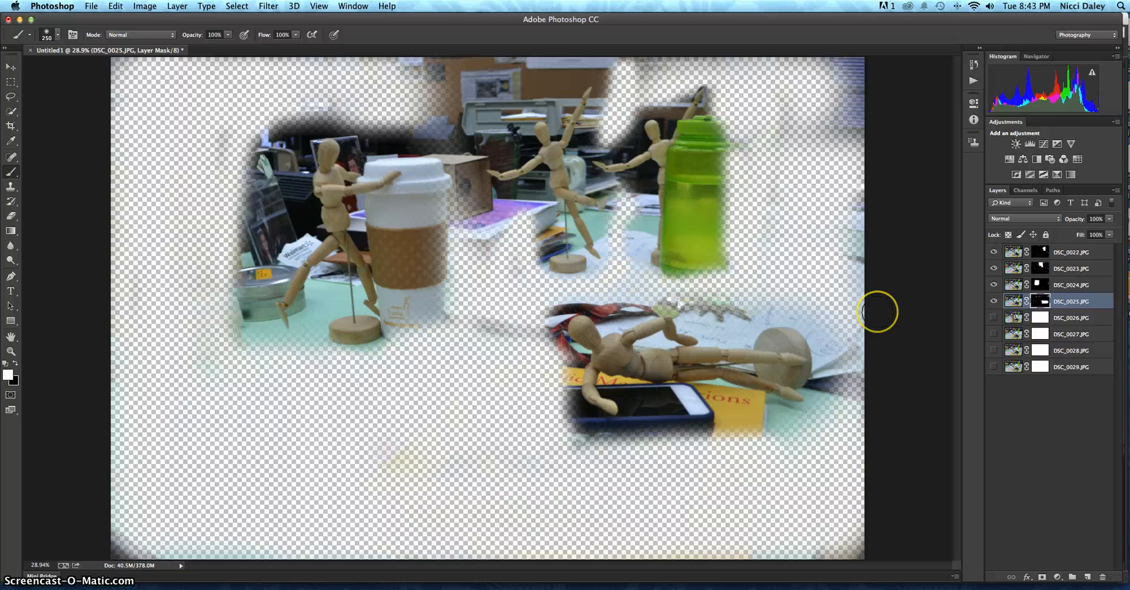
# Step: Show the unmasked DSC_0026.JPG layer and hide DSC_0022.JPG through DSC_0025.JPG so it stands alone
pyautogui.click(994, 318)
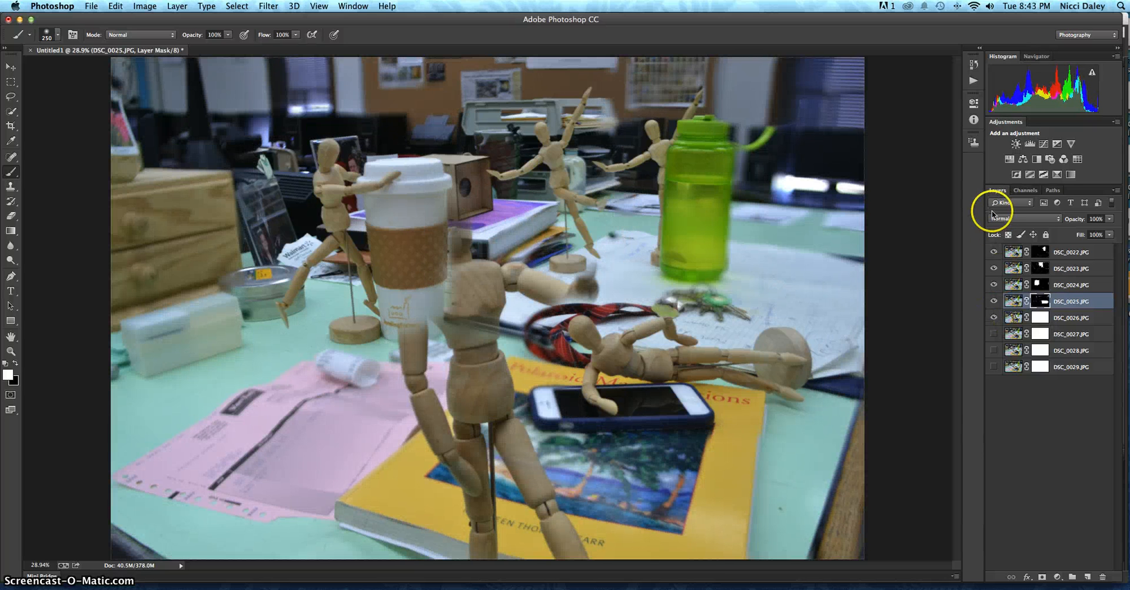
pyautogui.click(994, 251)
pyautogui.click(995, 268)
pyautogui.click(994, 284)
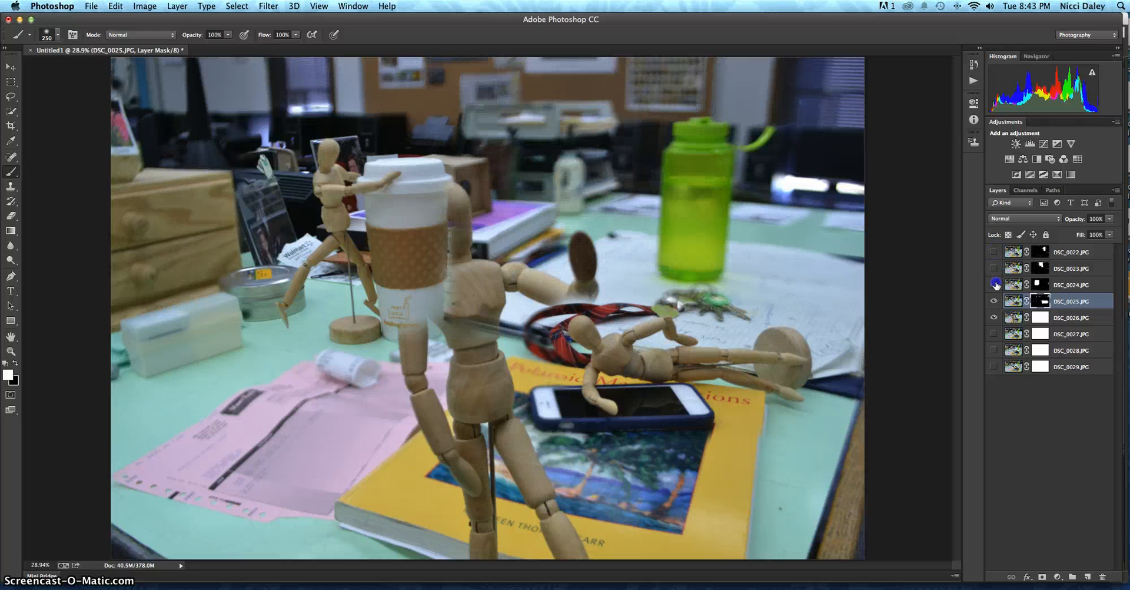
pyautogui.click(995, 300)
pyautogui.click(905, 301)
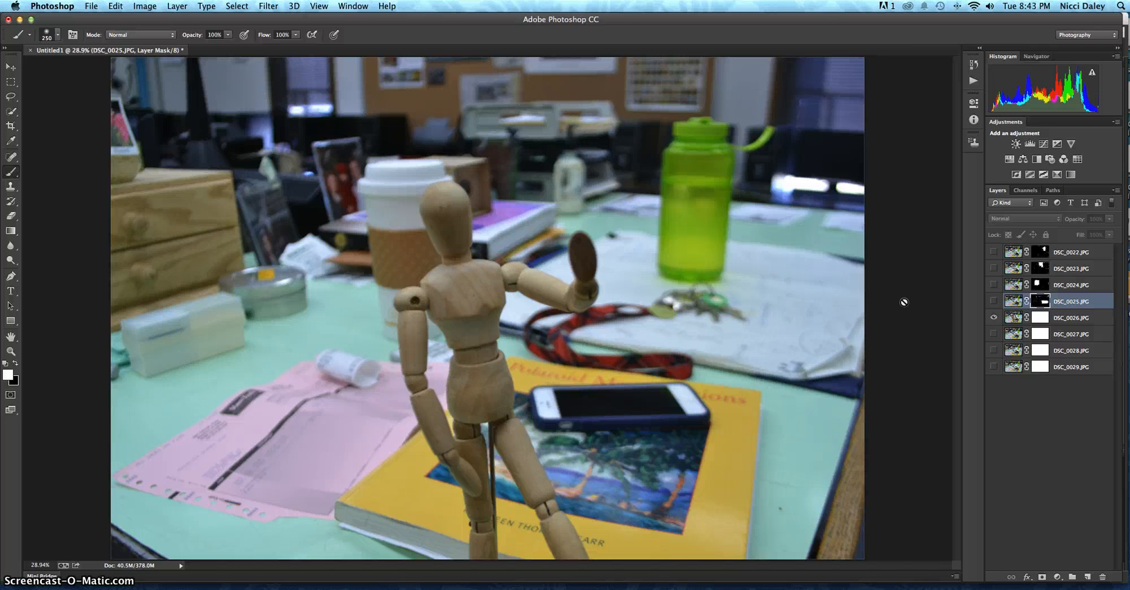
# Step: Compare the DSC_0026.JPG figure with the masked DSC_0025.JPG and DSC_0024.JPG figures to see where they overlap
pyautogui.click(993, 302)
pyautogui.click(993, 301)
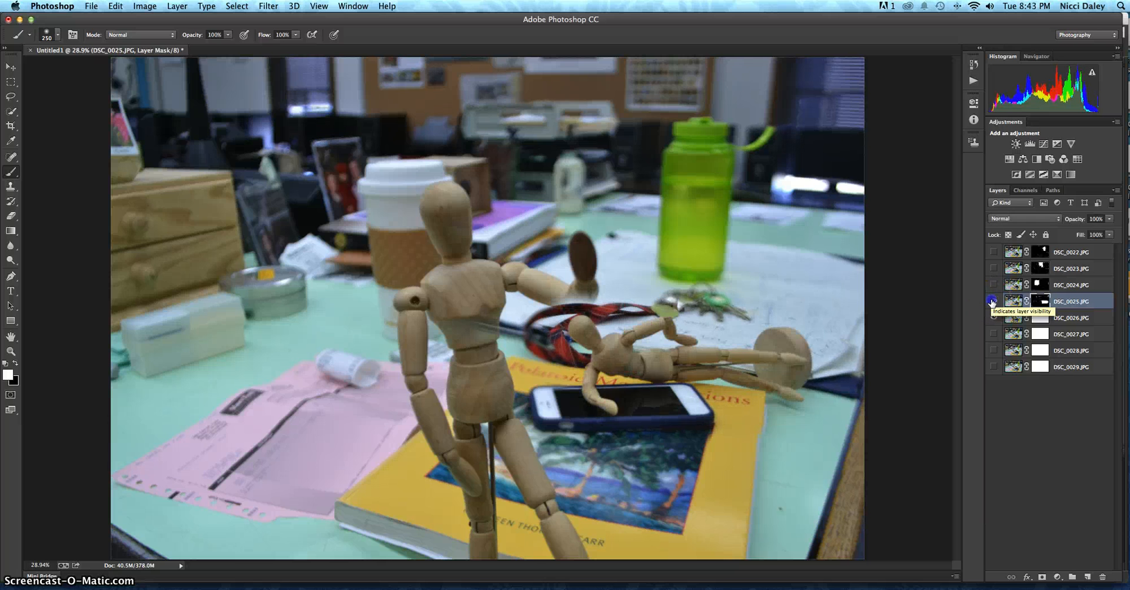
pyautogui.click(993, 302)
pyautogui.click(993, 301)
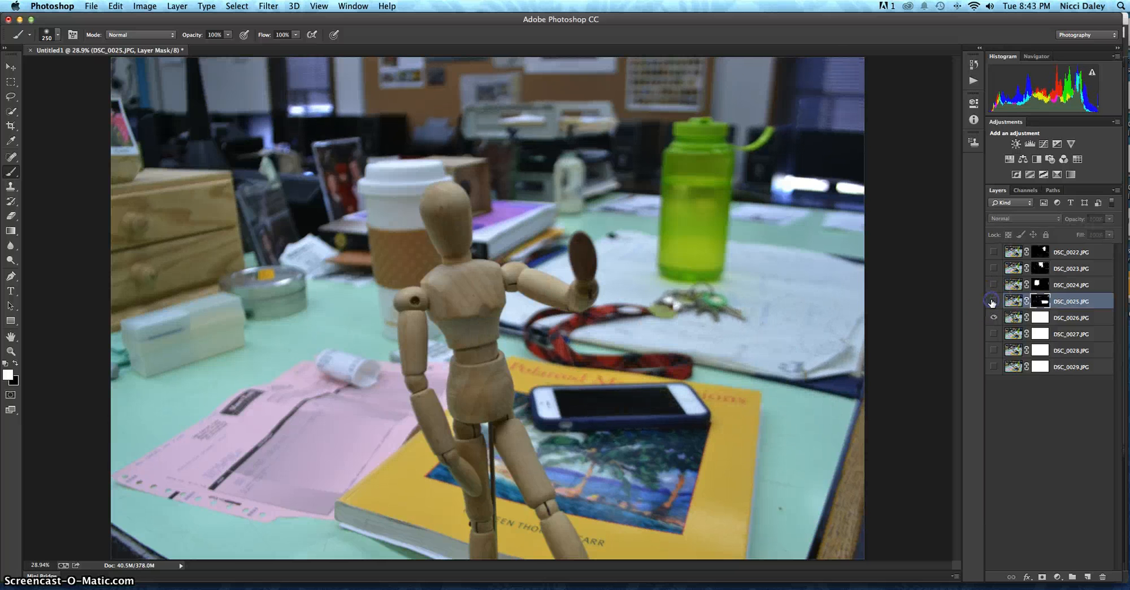
pyautogui.click(992, 302)
pyautogui.click(993, 301)
pyautogui.click(993, 285)
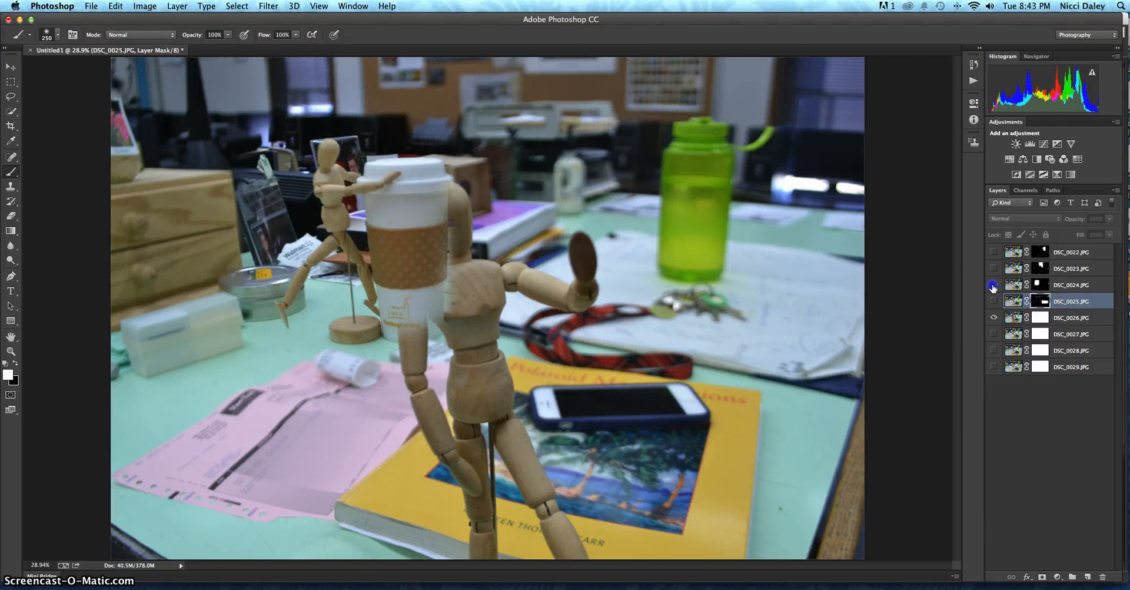
pyautogui.click(993, 285)
pyautogui.click(993, 287)
pyautogui.click(993, 287)
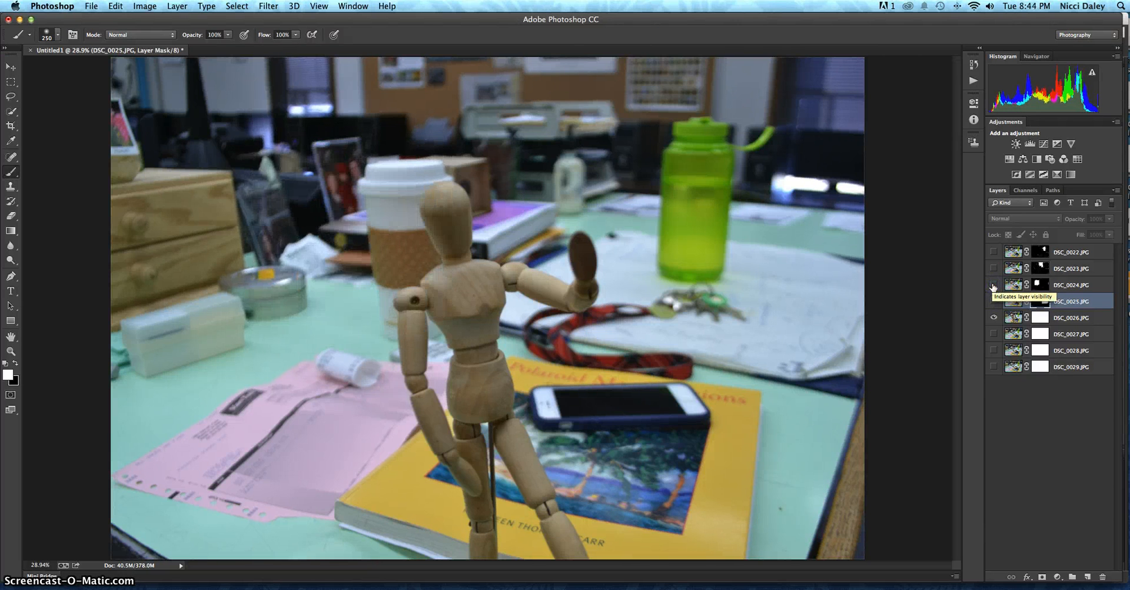
# Step: Toggle DSC_0023.JPG and DSC_0022.JPG on and off to check whether their masked figures collide with the standing DSC_0026.JPG figure
pyautogui.click(994, 269)
pyautogui.click(994, 269)
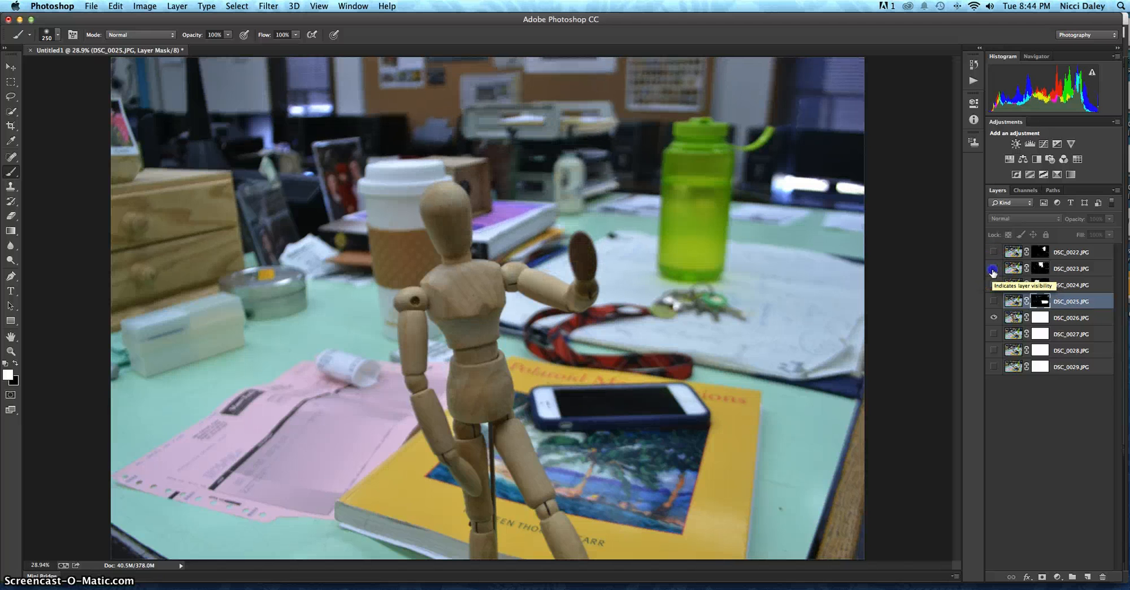
pyautogui.click(994, 269)
pyautogui.click(994, 269)
pyautogui.click(994, 252)
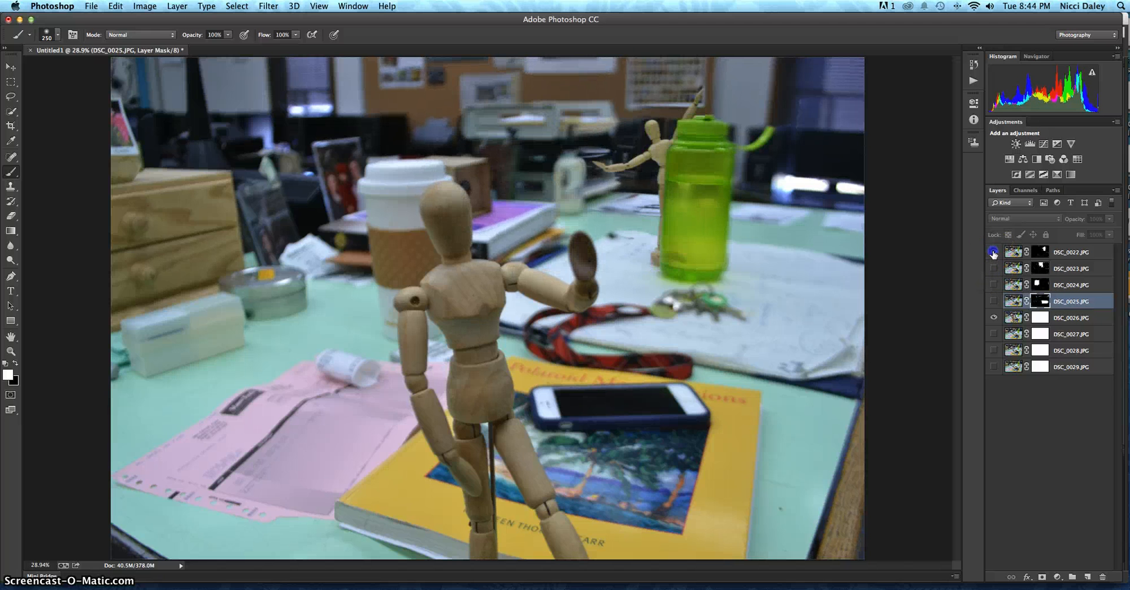
pyautogui.click(993, 252)
pyautogui.click(994, 252)
pyautogui.click(994, 252)
pyautogui.click(994, 252)
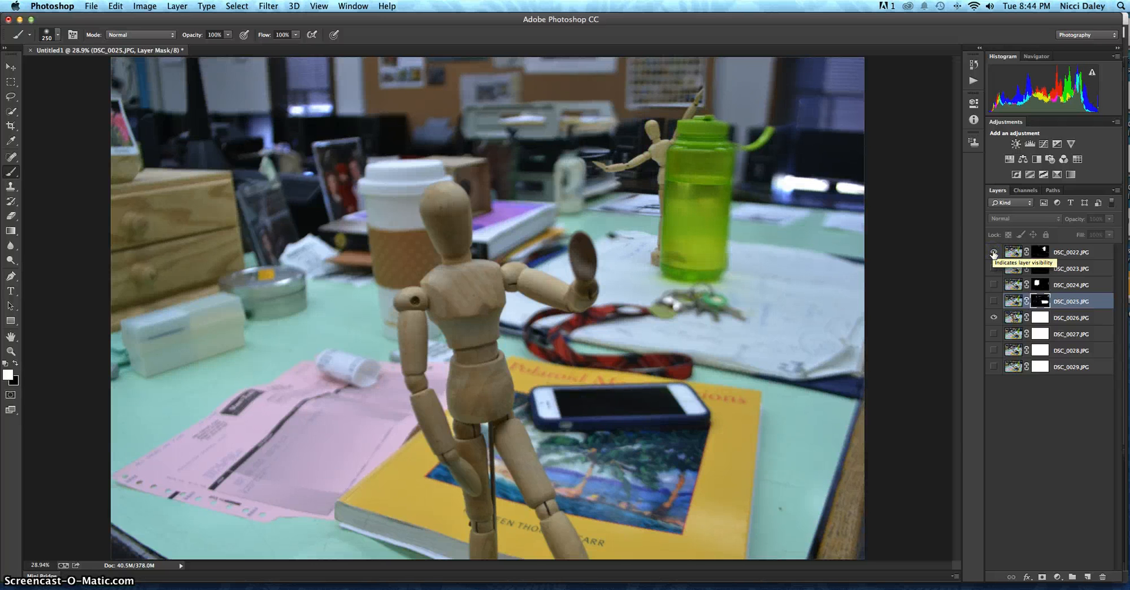
pyautogui.click(994, 253)
# Step: Show DSC_0025.JPG and paint black on its layer mask to uncover the torso of the standing DSC_0026.JPG figure
pyautogui.click(994, 301)
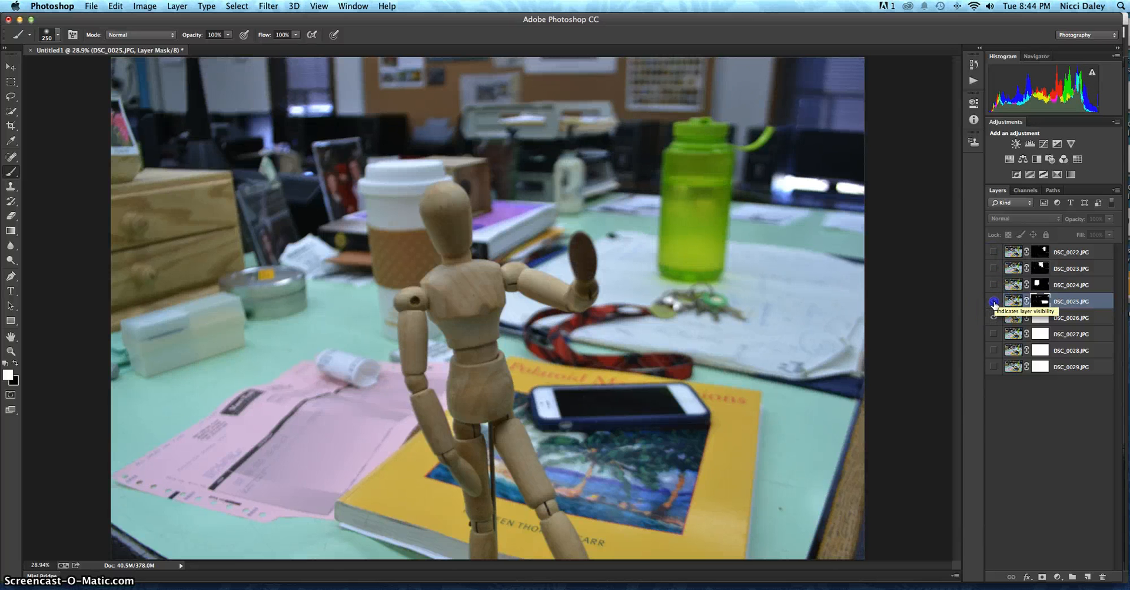
pyautogui.click(994, 302)
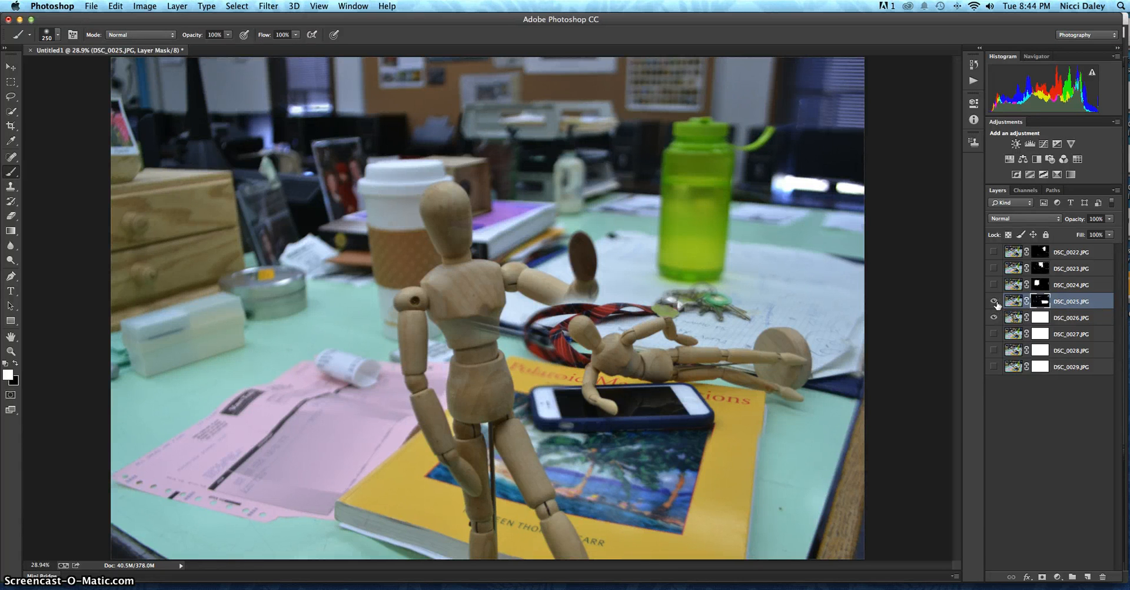
pyautogui.click(1040, 301)
pyautogui.click(10, 351)
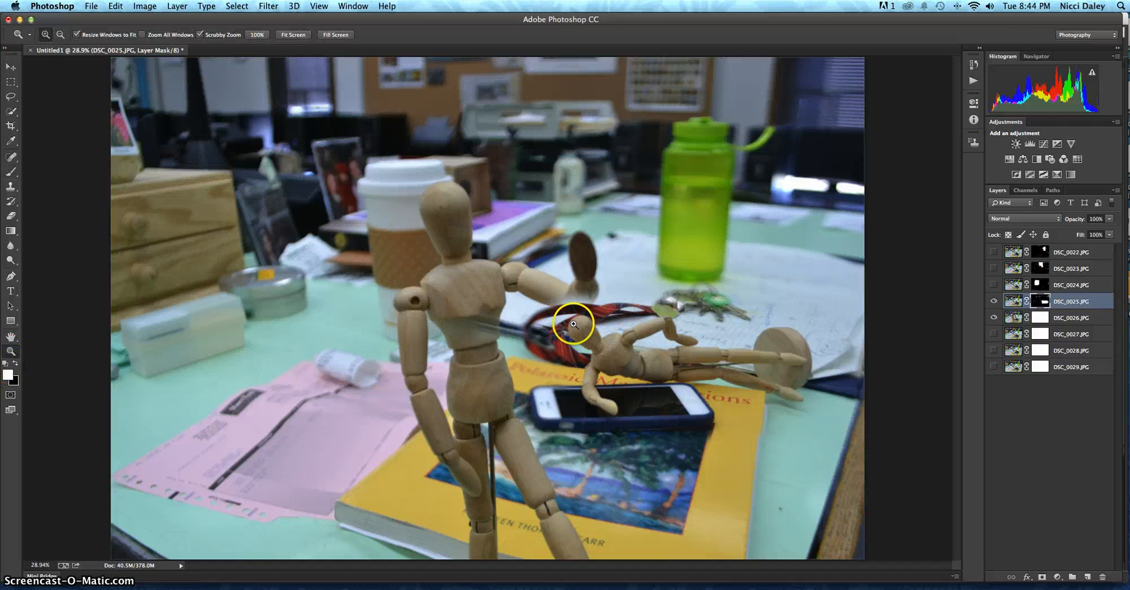
pyautogui.moveTo(576, 321); pyautogui.dragTo(970, 331)
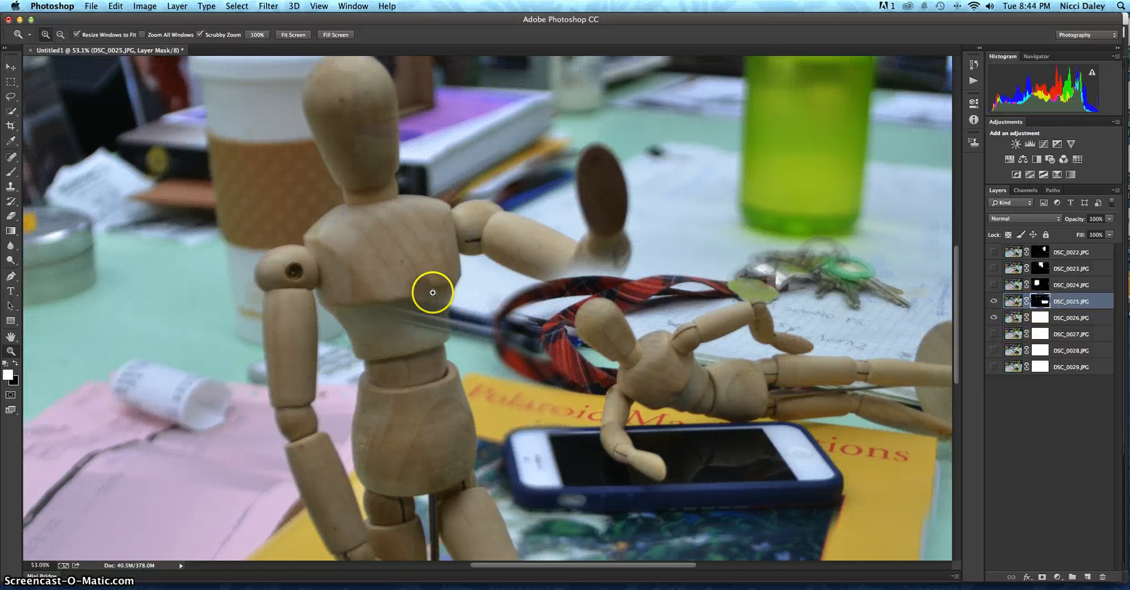
pyautogui.click(15, 363)
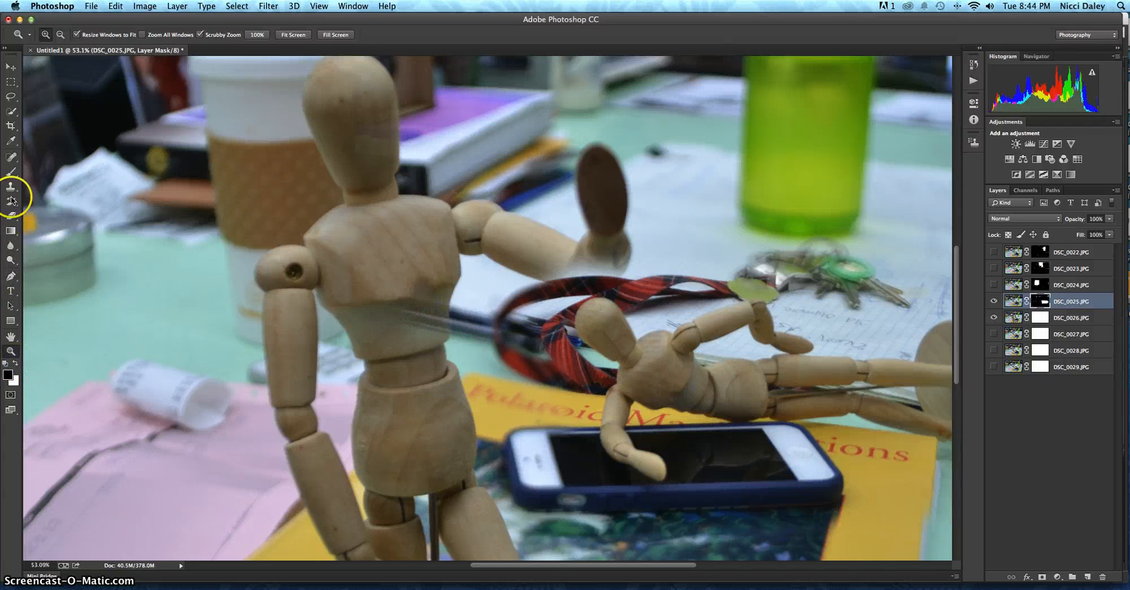
pyautogui.click(10, 171)
pyautogui.moveTo(461, 324); pyautogui.dragTo(418, 304)
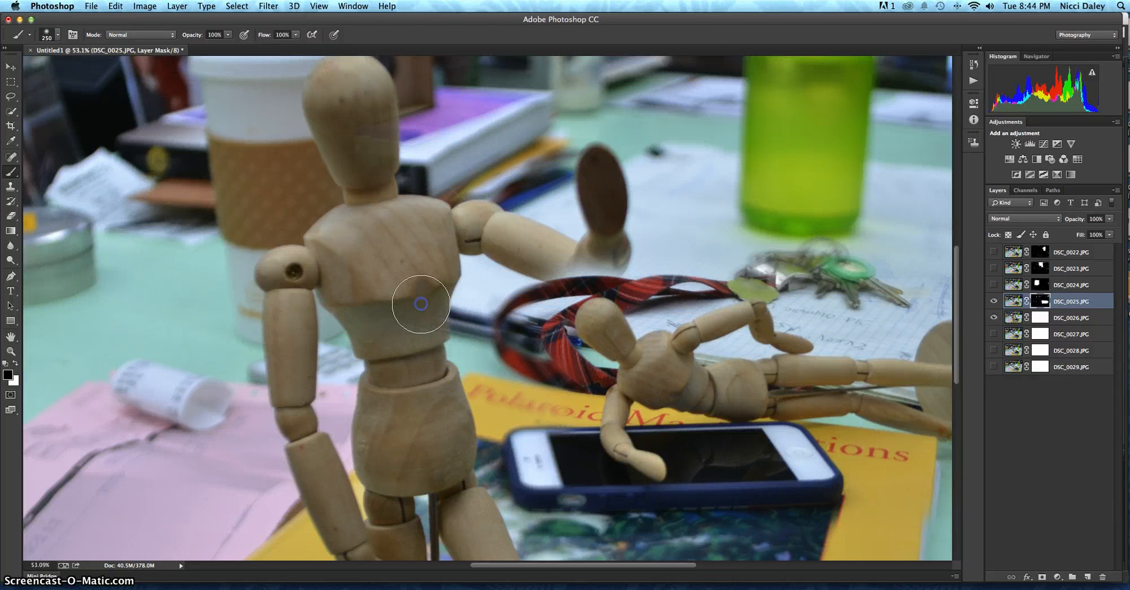
pyautogui.click(421, 304)
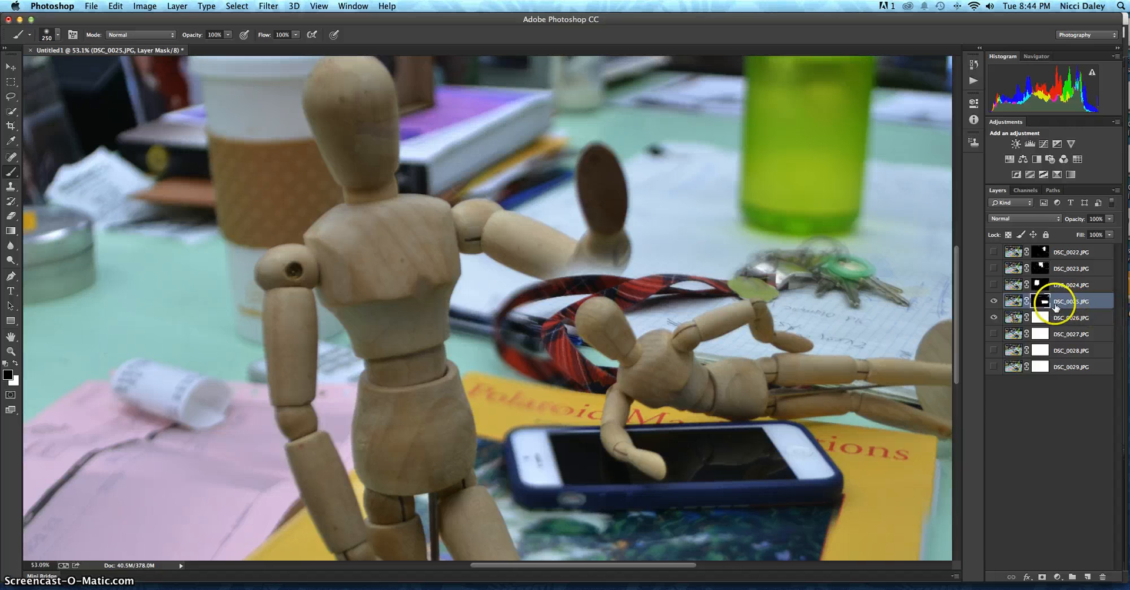
# Step: With a smaller brush of size 90, paint black on the DSC_0025.JPG mask to uncover the standing figure's raised forearm and hand
pyautogui.moveTo(555, 309)
pyautogui.mouseDown()
pyautogui.moveTo(550, 265)
pyautogui.moveTo(551, 280)
pyautogui.mouseUp()
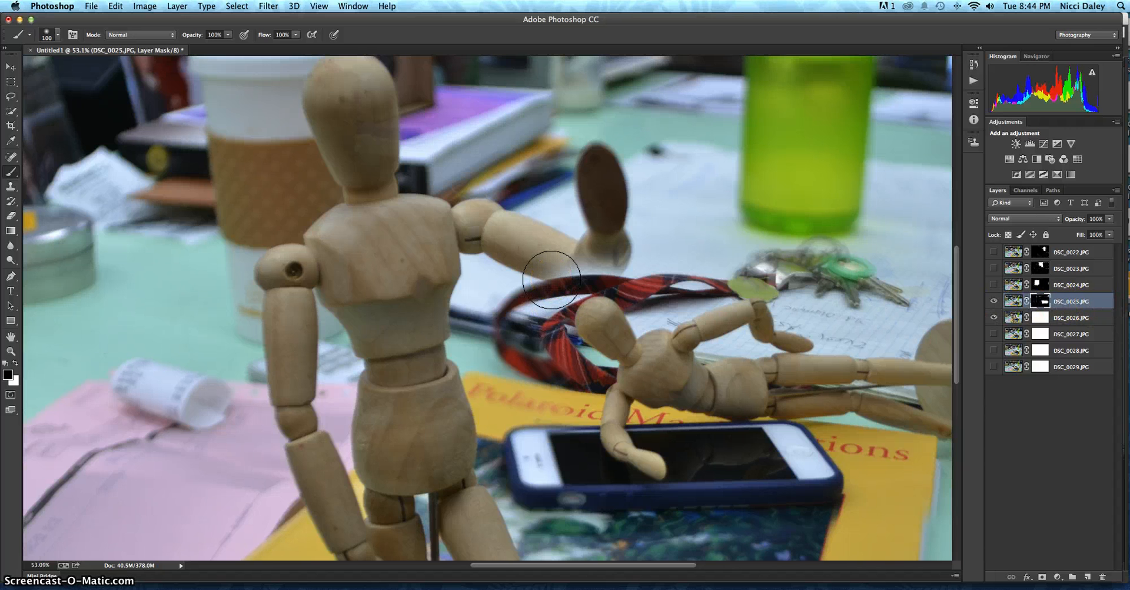
pyautogui.scroll(-5, 552, 280)
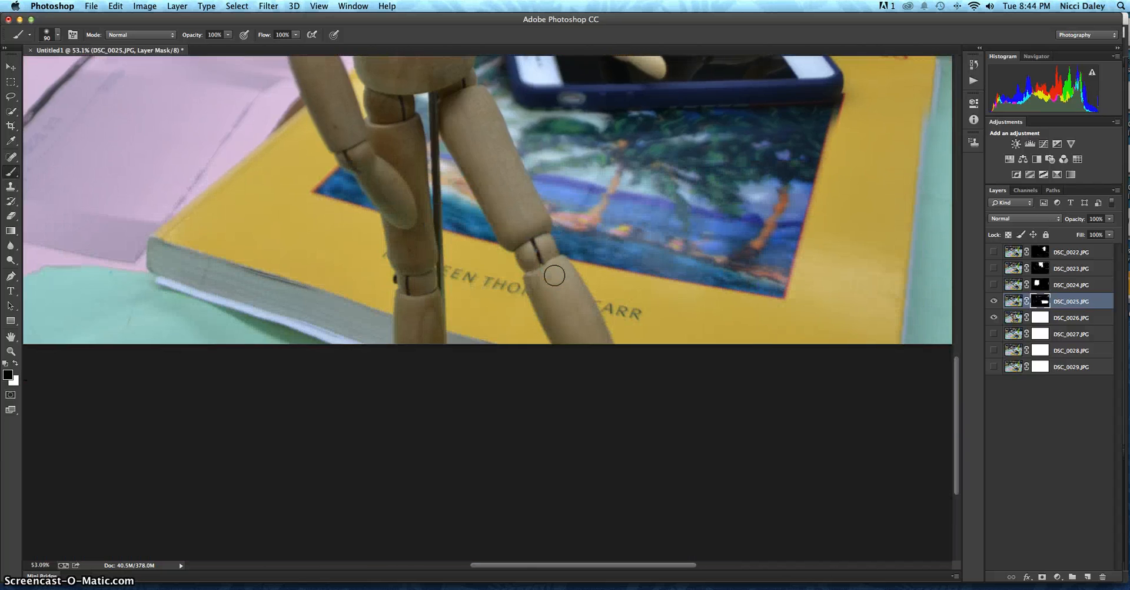
pyautogui.scroll(5, 554, 274)
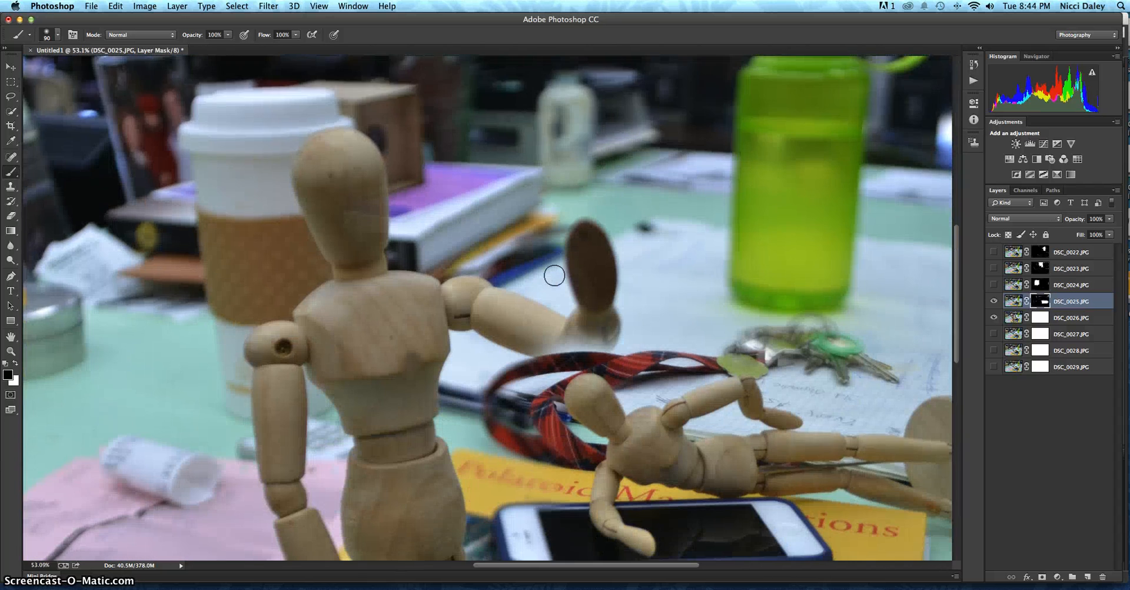
pyautogui.scroll(-2, 554, 275)
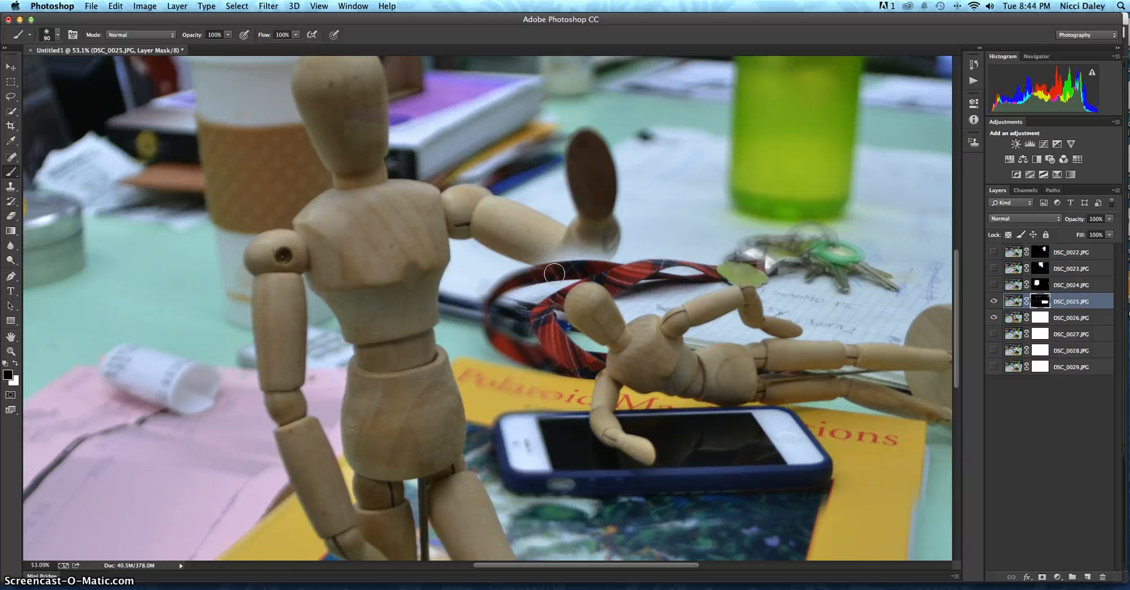
pyautogui.click(605, 344)
pyautogui.moveTo(603, 229)
pyautogui.mouseDown()
pyautogui.moveTo(568, 264)
pyautogui.moveTo(580, 249)
pyautogui.moveTo(553, 259)
pyautogui.moveTo(531, 248)
pyautogui.moveTo(586, 262)
pyautogui.moveTo(606, 238)
pyautogui.moveTo(598, 253)
pyautogui.moveTo(597, 172)
pyautogui.moveTo(593, 255)
pyautogui.moveTo(528, 253)
pyautogui.moveTo(467, 219)
pyautogui.moveTo(426, 223)
pyautogui.moveTo(395, 279)
pyautogui.mouseUp()
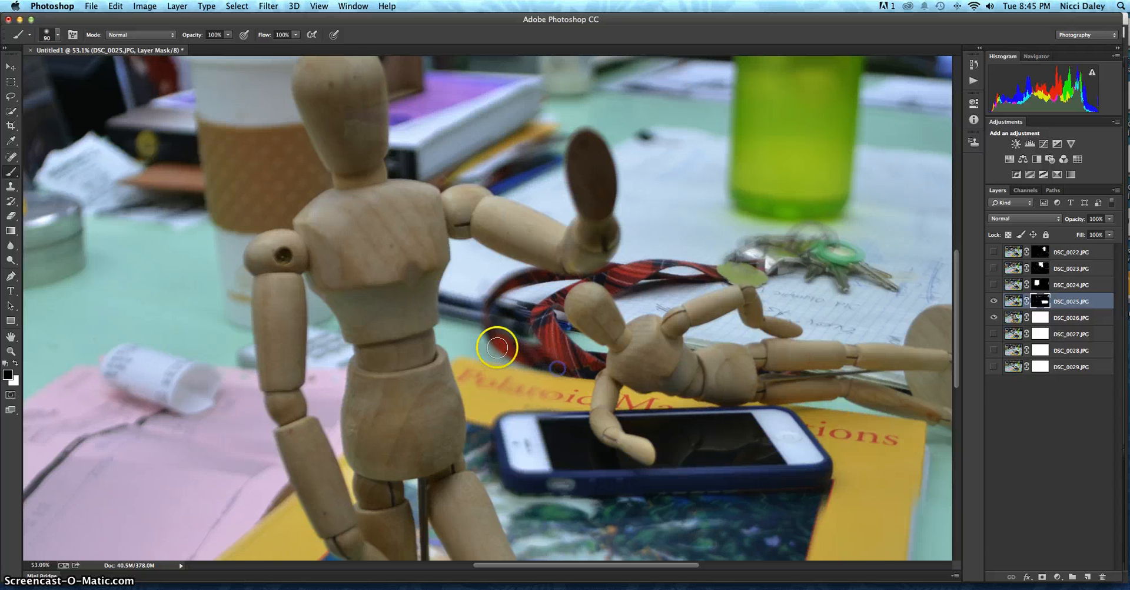
pyautogui.moveTo(496, 337); pyautogui.dragTo(563, 366)
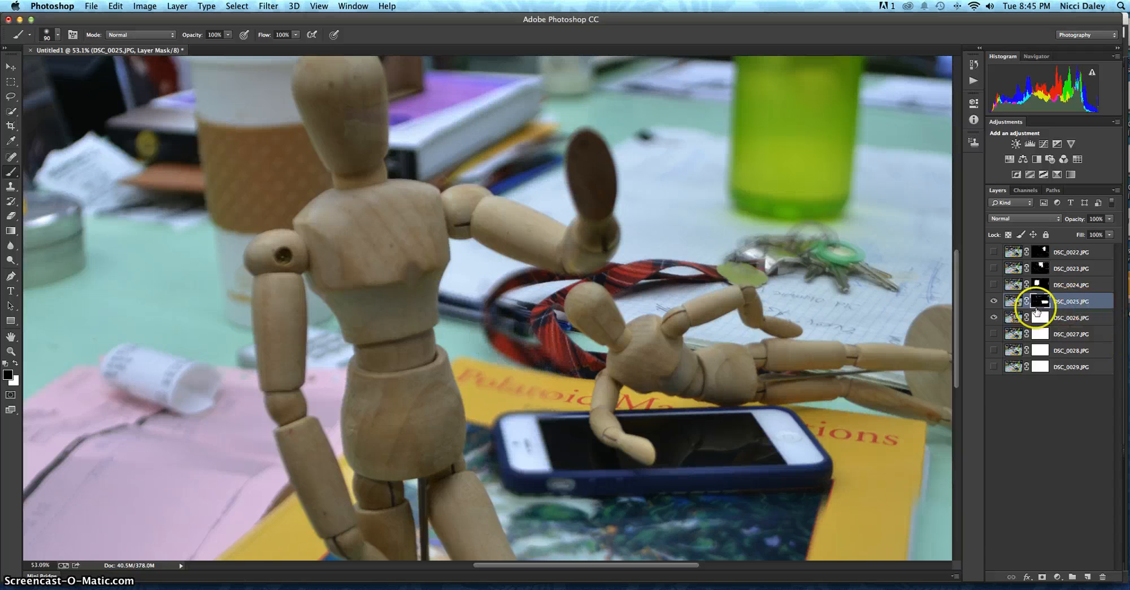
# Step: Toggle DSC_0026.JPG and DSC_0025.JPG visibility to compare how the lanyard and phone line up between the two photos
pyautogui.click(994, 318)
pyautogui.click(994, 318)
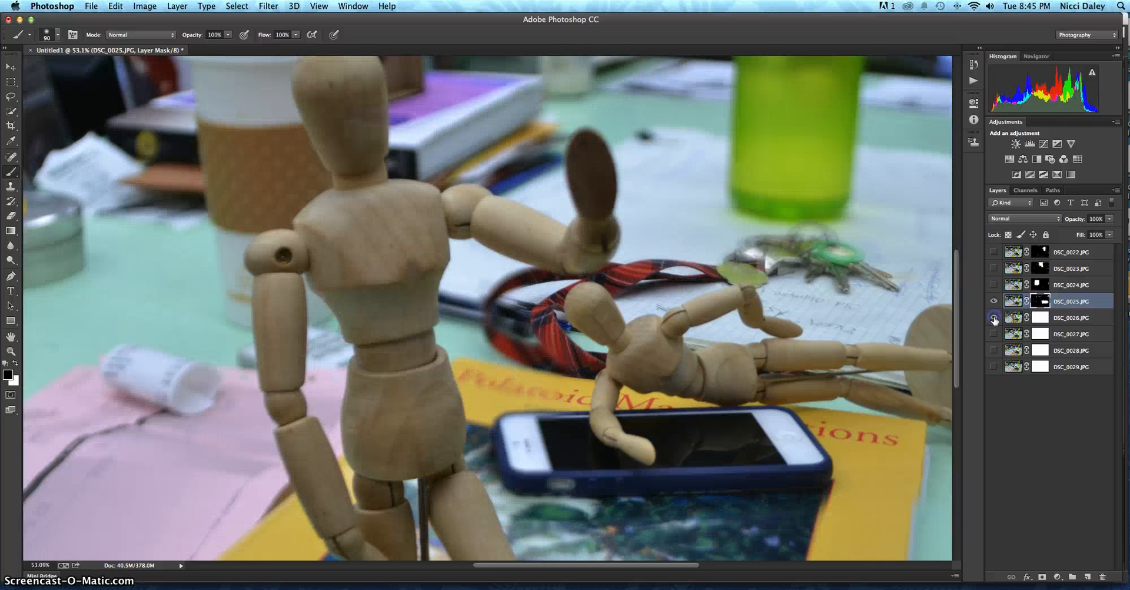
pyautogui.click(994, 301)
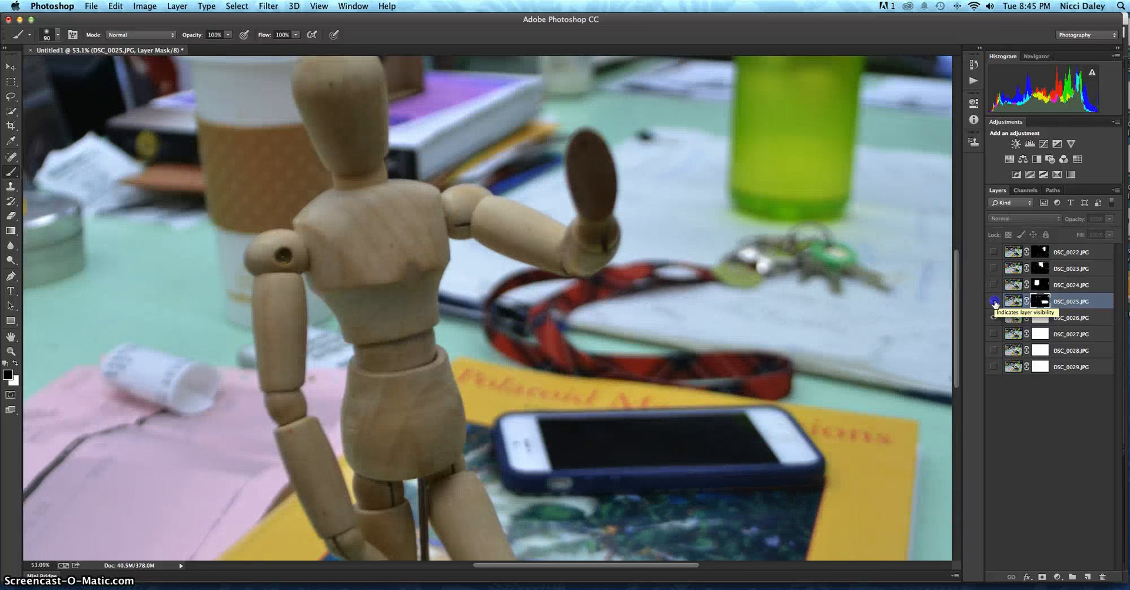
pyautogui.click(994, 301)
pyautogui.click(994, 302)
pyautogui.click(994, 302)
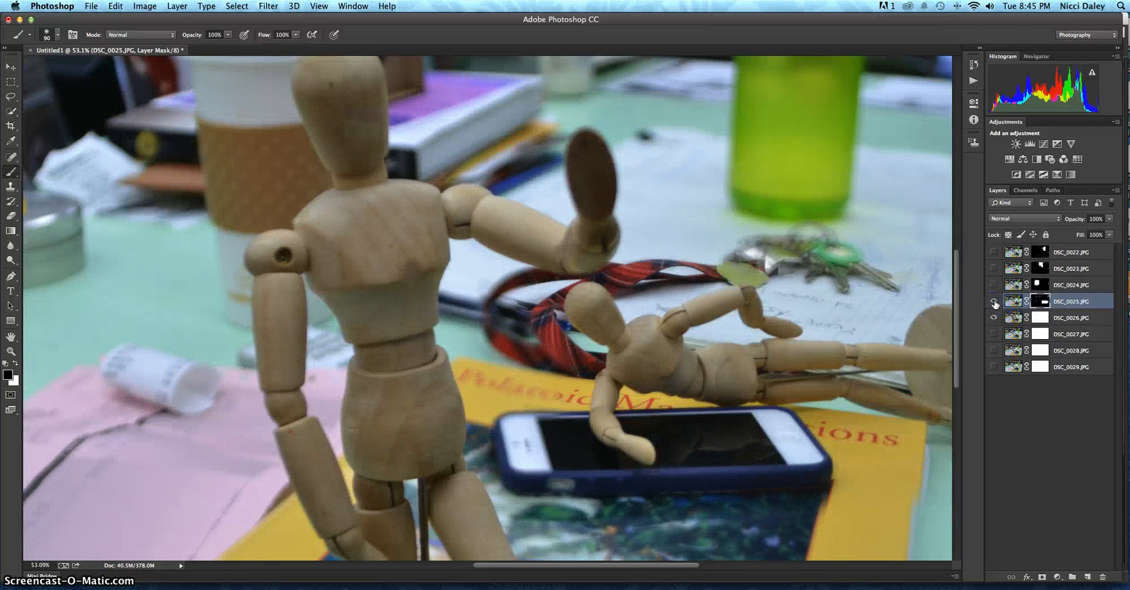
pyautogui.click(994, 302)
pyautogui.click(994, 301)
pyautogui.click(994, 301)
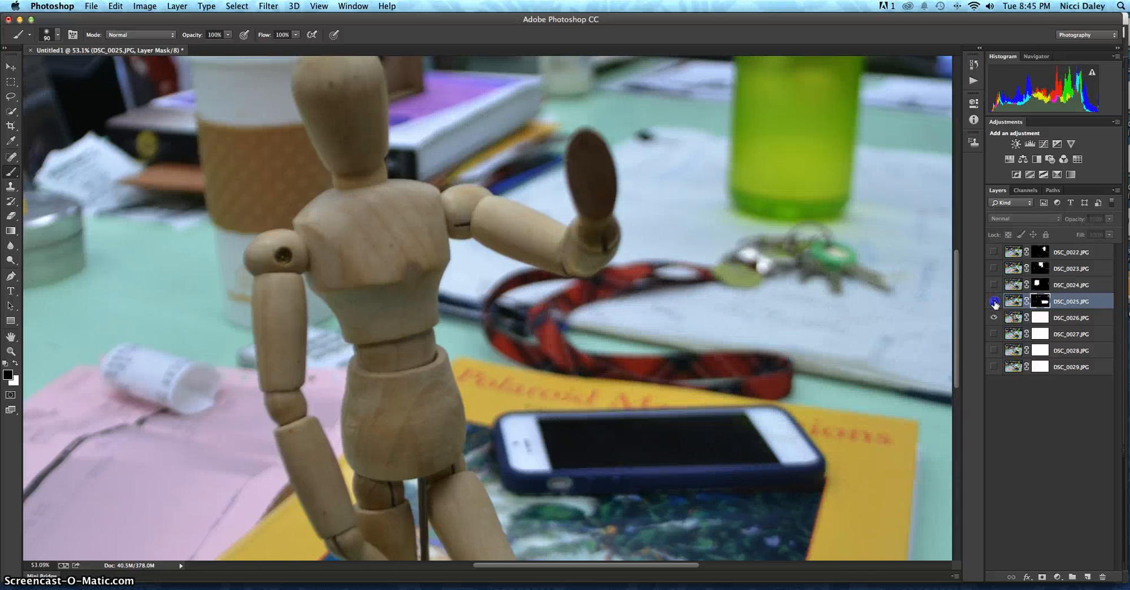
pyautogui.click(994, 302)
pyautogui.click(994, 302)
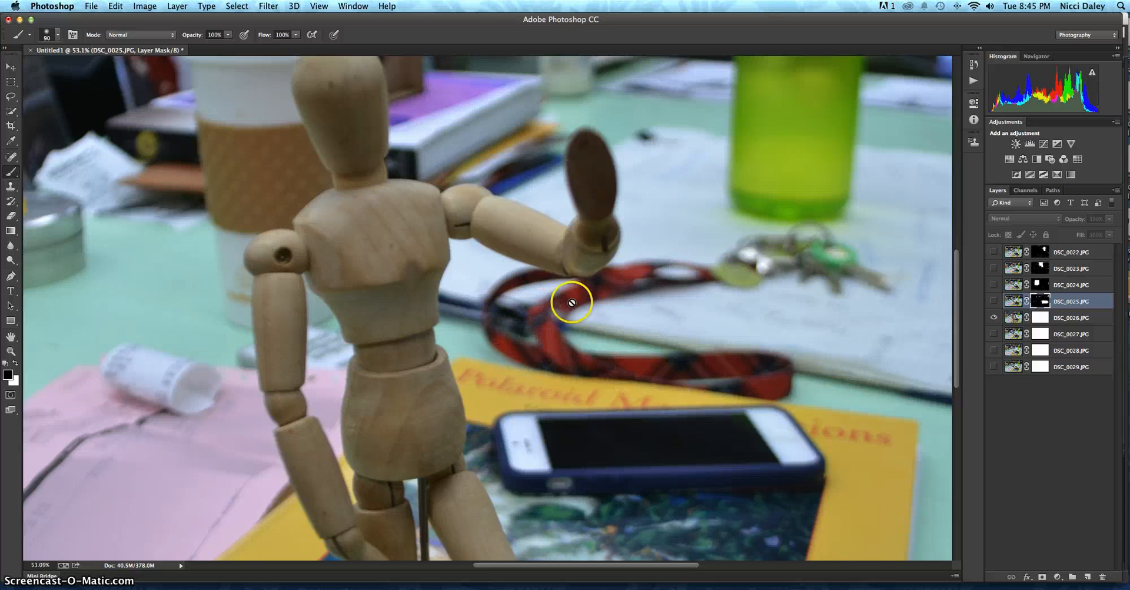
pyautogui.click(994, 302)
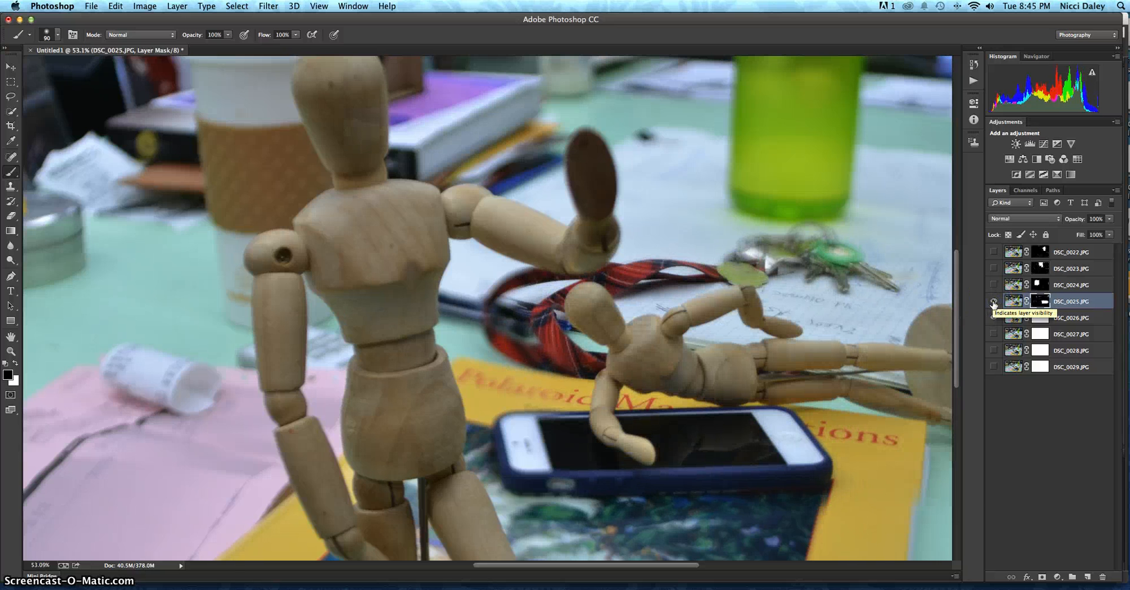
# Step: Paint black on the DSC_0025.JPG mask over the standing figure's face and neck to clear leftover traces of that photo
pyautogui.click(1039, 302)
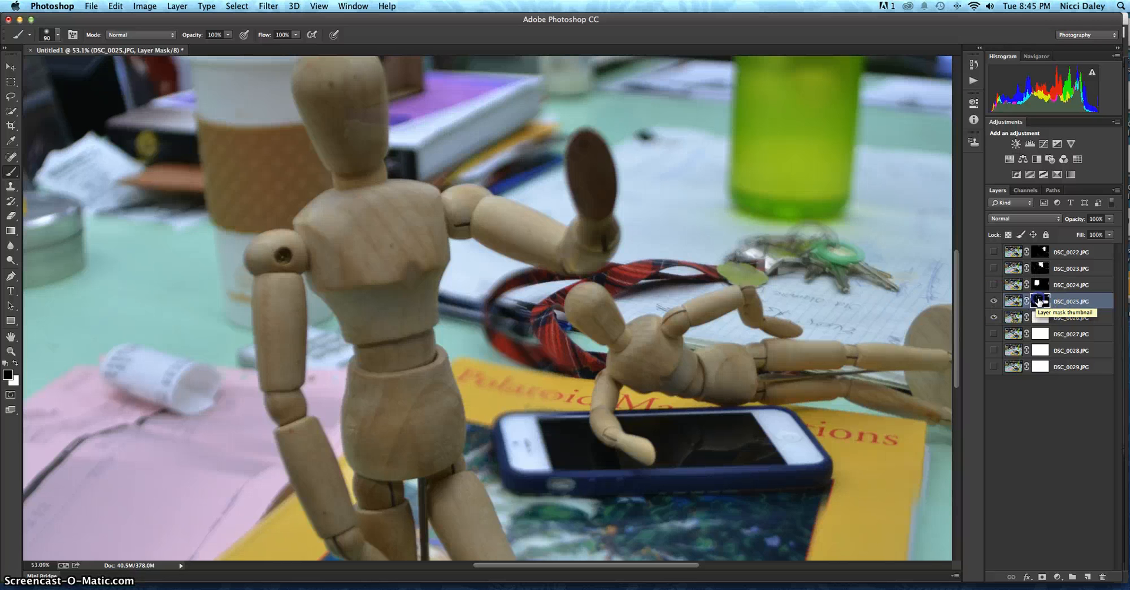
pyautogui.moveTo(575, 338)
pyautogui.mouseDown()
pyautogui.moveTo(535, 364)
pyautogui.moveTo(510, 351)
pyautogui.moveTo(504, 304)
pyautogui.moveTo(548, 279)
pyautogui.moveTo(496, 289)
pyautogui.mouseUp()
pyautogui.moveTo(542, 365)
pyautogui.mouseDown()
pyautogui.moveTo(564, 344)
pyautogui.moveTo(569, 308)
pyautogui.moveTo(646, 291)
pyautogui.moveTo(545, 319)
pyautogui.moveTo(542, 346)
pyautogui.moveTo(488, 329)
pyautogui.mouseUp()
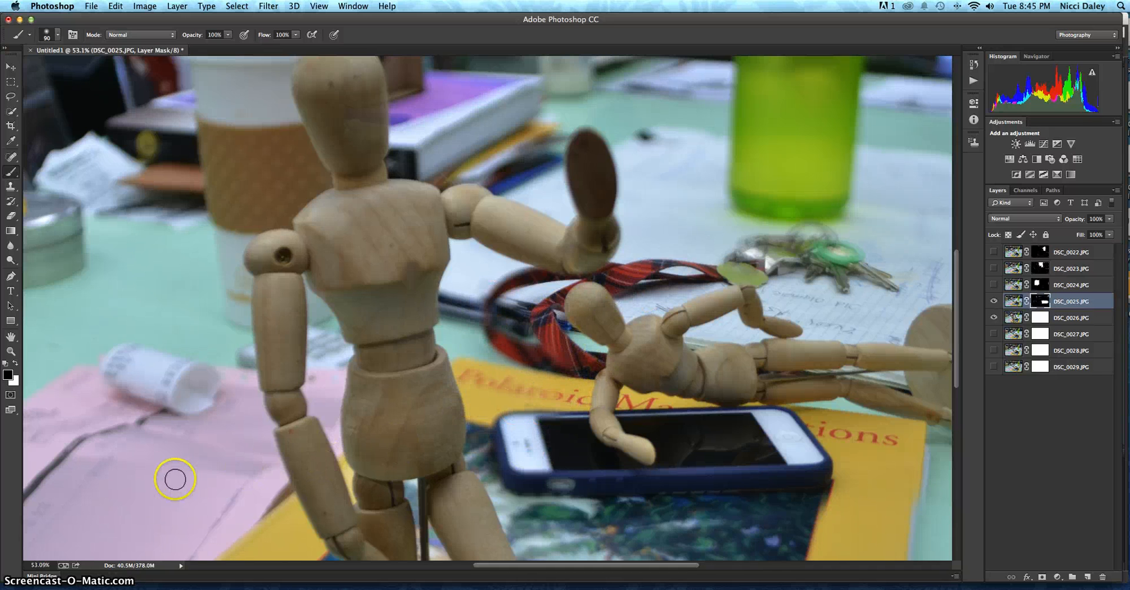
pyautogui.scroll(5, 356, 315)
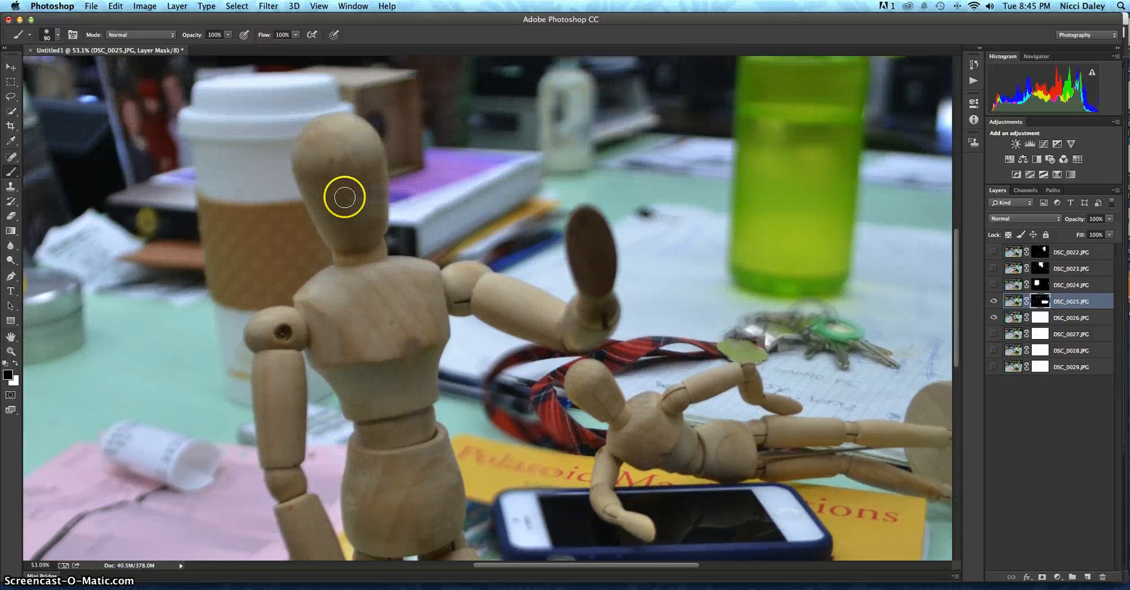
pyautogui.moveTo(352, 197)
pyautogui.mouseDown()
pyautogui.moveTo(363, 235)
pyautogui.moveTo(363, 151)
pyautogui.moveTo(372, 186)
pyautogui.moveTo(367, 166)
pyautogui.moveTo(310, 137)
pyautogui.moveTo(366, 245)
pyautogui.moveTo(379, 305)
pyautogui.mouseUp()
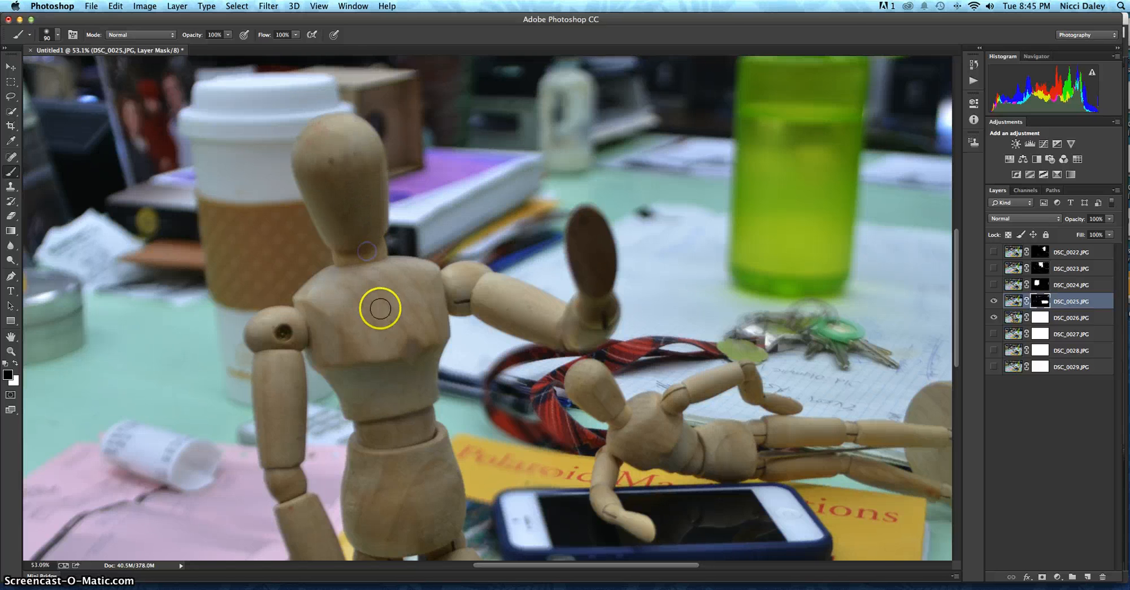
pyautogui.scroll(-5, 380, 306)
pyautogui.scroll(-2, 380, 307)
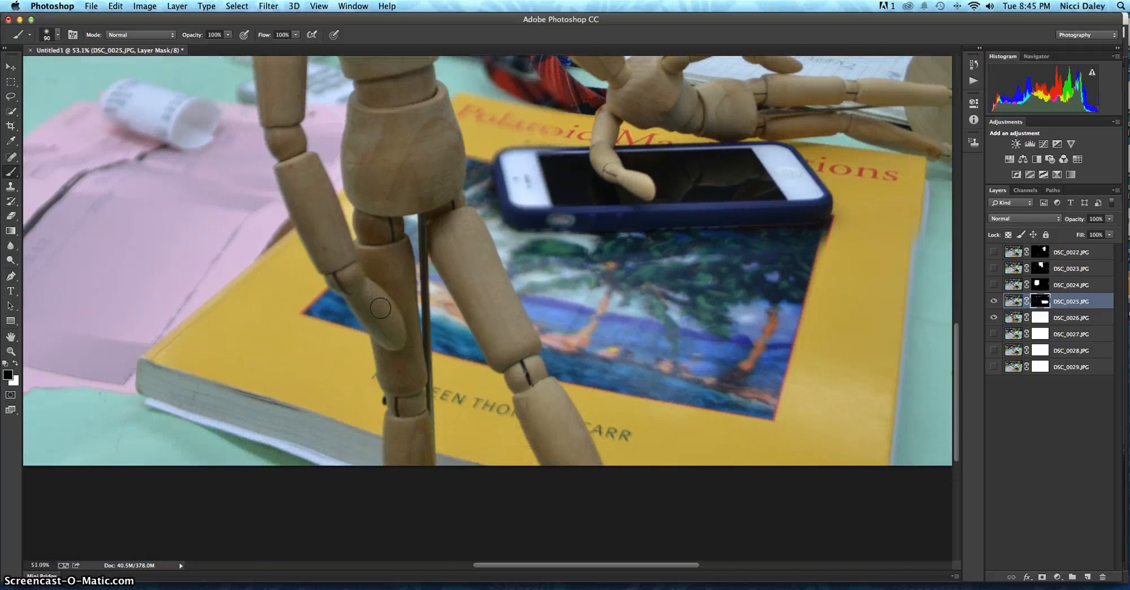
pyautogui.scroll(5, 381, 308)
pyautogui.scroll(-2, 380, 310)
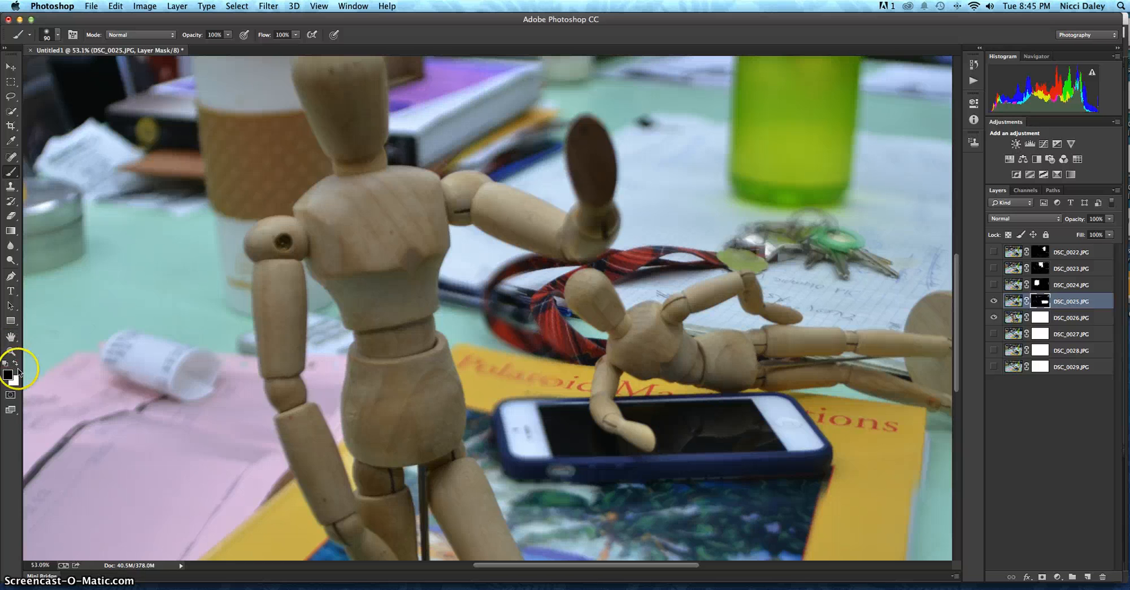
# Step: Paint white on the DSC_0025.JPG mask around the pens, lanyard, phone and book to restore that photo's details beside the standing figure
pyautogui.click(16, 363)
pyautogui.moveTo(550, 335)
pyautogui.mouseDown()
pyautogui.moveTo(494, 306)
pyautogui.moveTo(502, 280)
pyautogui.moveTo(532, 270)
pyautogui.moveTo(477, 306)
pyautogui.moveTo(476, 278)
pyautogui.moveTo(453, 282)
pyautogui.mouseUp()
pyautogui.moveTo(495, 369)
pyautogui.mouseDown()
pyautogui.moveTo(575, 382)
pyautogui.moveTo(517, 405)
pyautogui.moveTo(513, 435)
pyautogui.moveTo(526, 456)
pyautogui.moveTo(556, 459)
pyautogui.moveTo(539, 455)
pyautogui.moveTo(534, 423)
pyautogui.moveTo(546, 470)
pyautogui.moveTo(606, 480)
pyautogui.mouseUp()
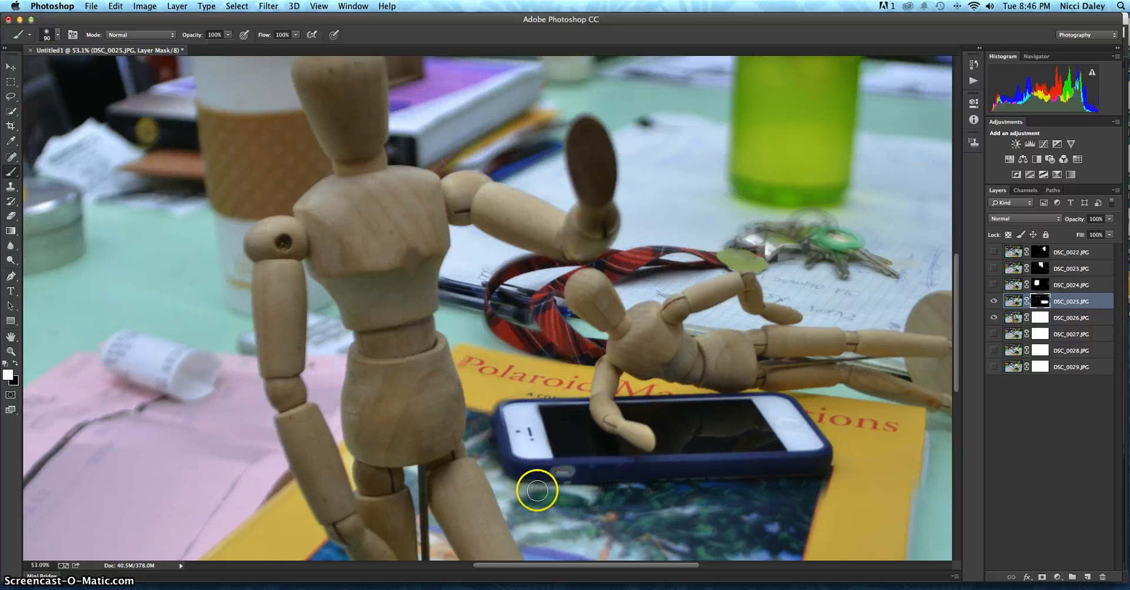
pyautogui.moveTo(537, 490)
pyautogui.mouseDown()
pyautogui.moveTo(516, 465)
pyautogui.moveTo(508, 418)
pyautogui.moveTo(570, 400)
pyautogui.moveTo(511, 429)
pyautogui.moveTo(497, 464)
pyautogui.moveTo(551, 510)
pyautogui.moveTo(592, 511)
pyautogui.moveTo(541, 515)
pyautogui.moveTo(576, 530)
pyautogui.moveTo(521, 478)
pyautogui.moveTo(479, 355)
pyautogui.moveTo(488, 397)
pyautogui.mouseUp()
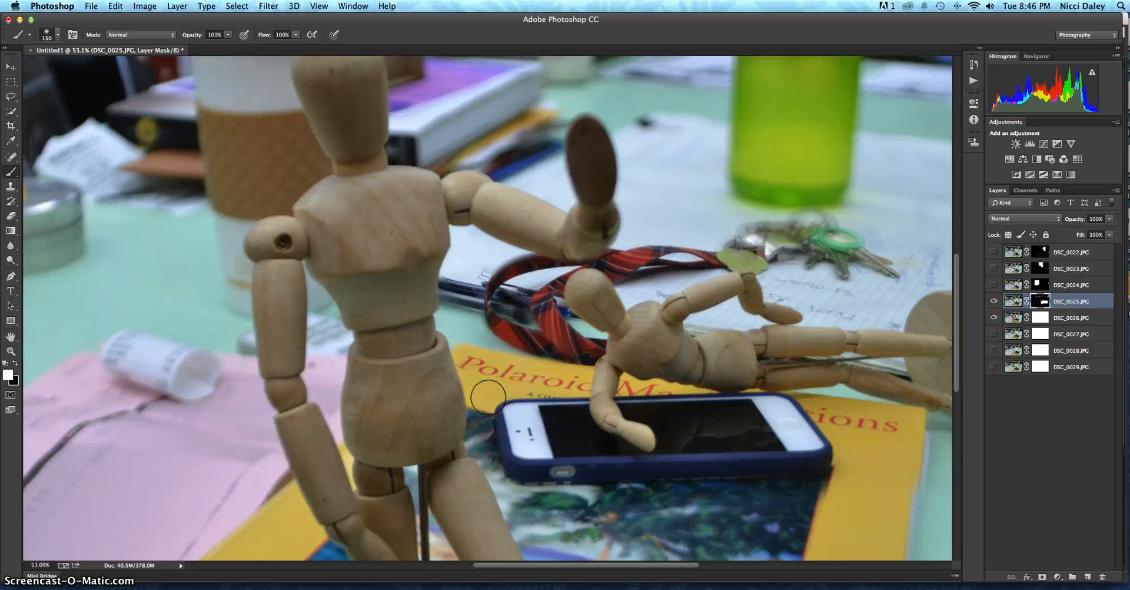
pyautogui.press('super+0')
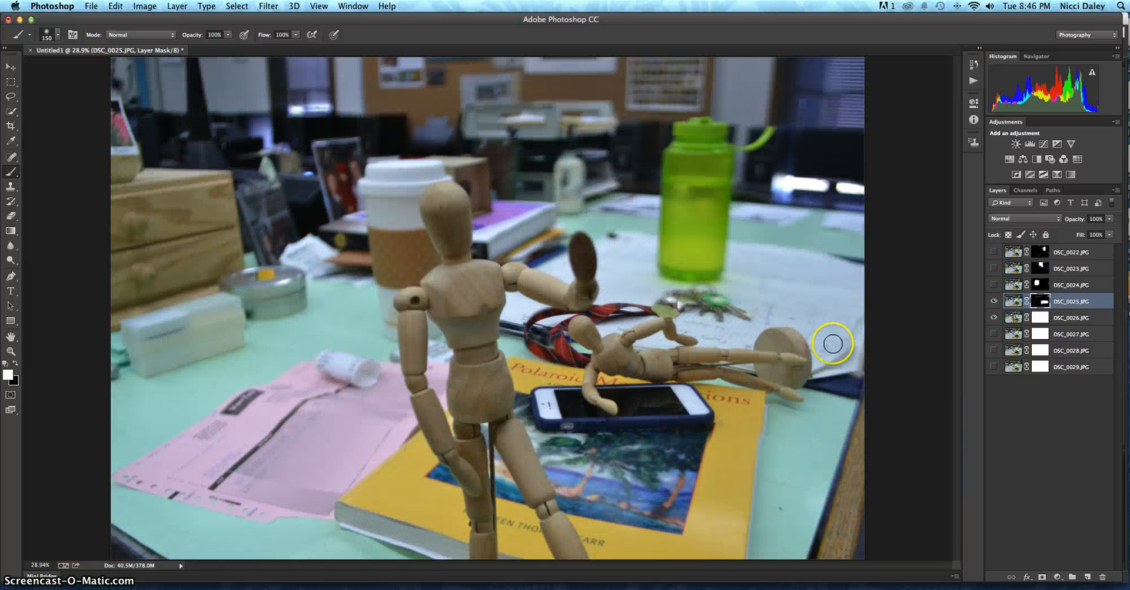
# Step: Show DSC_0024.JPG again and toggle DSC_0025.JPG to check how the masked figures combine with the standing one
pyautogui.click(994, 284)
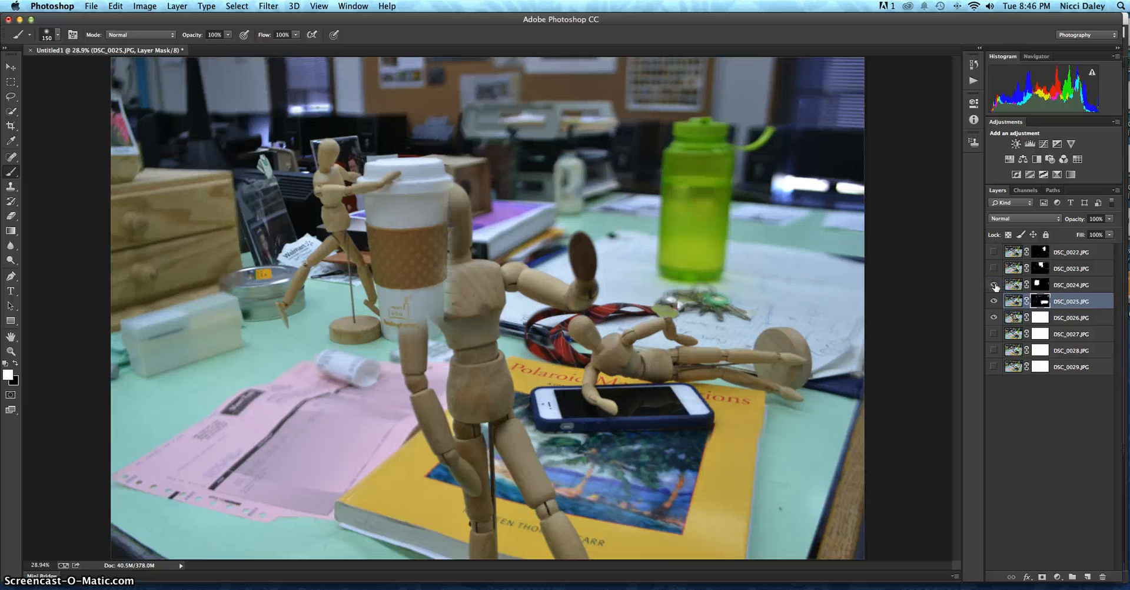
pyautogui.click(994, 300)
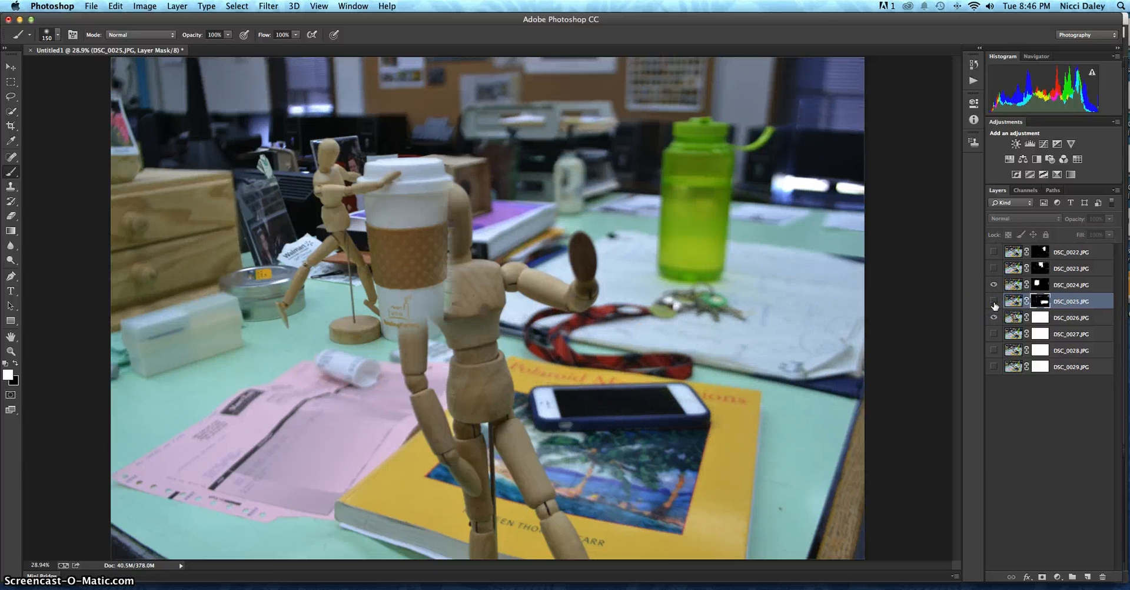
pyautogui.click(995, 303)
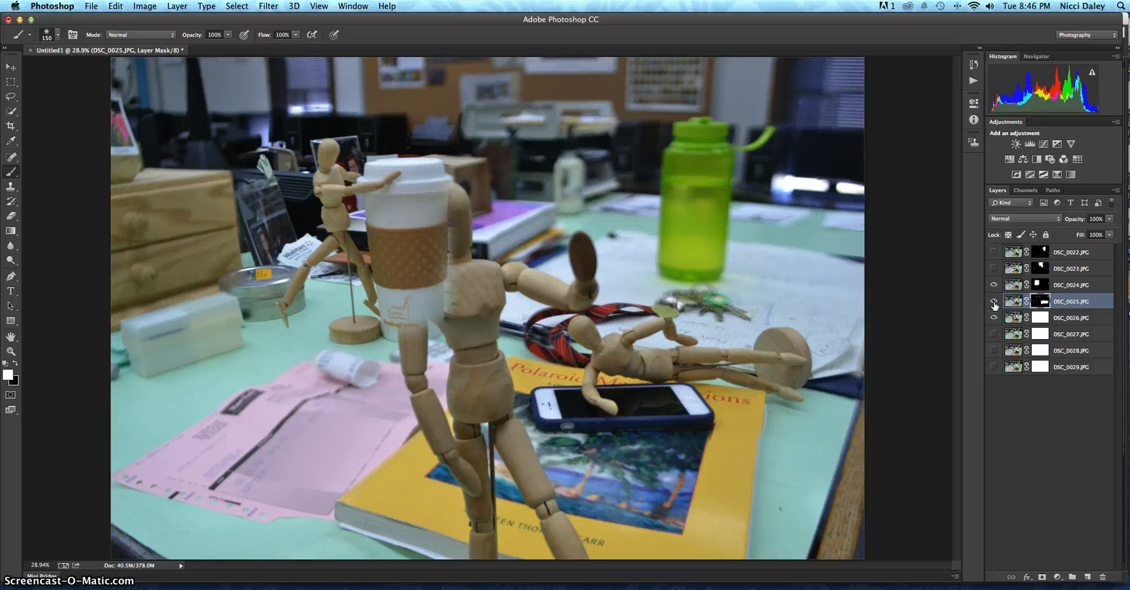
pyautogui.click(995, 301)
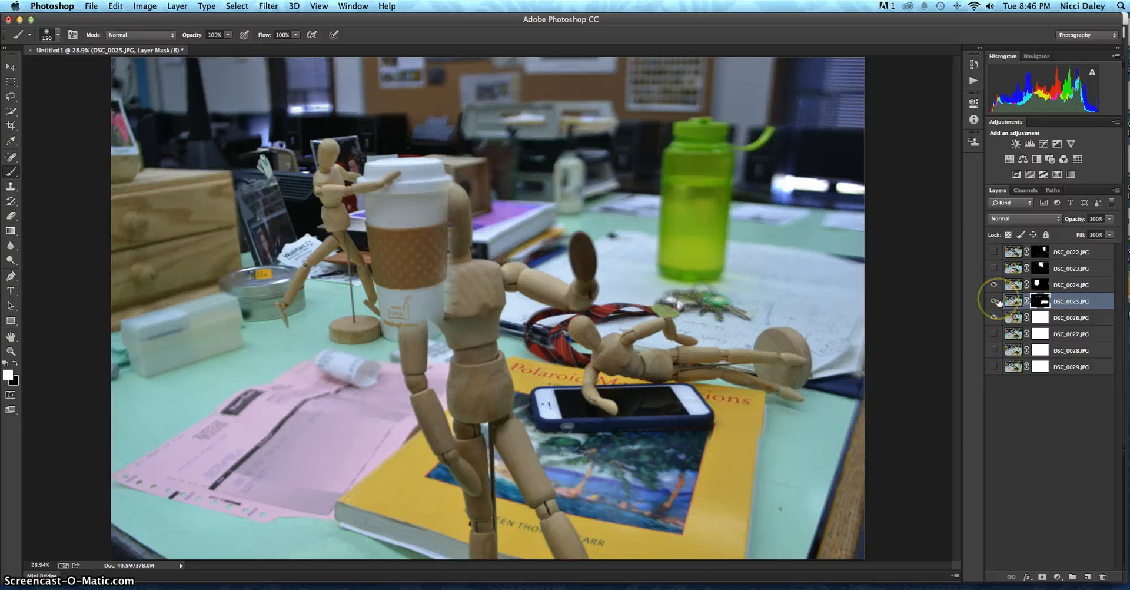